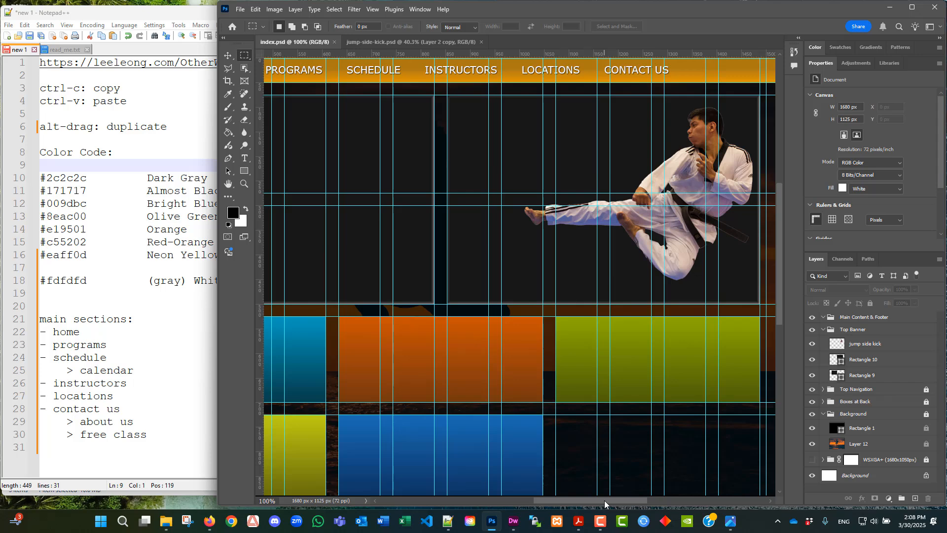
Compare the banner boxes in index.psd with the website layout sketch in sketch-scan-2-pages.pdf, opened in Acrobat.
scroll(605, 500, left, 2)
drag(605, 499, 570, 502)
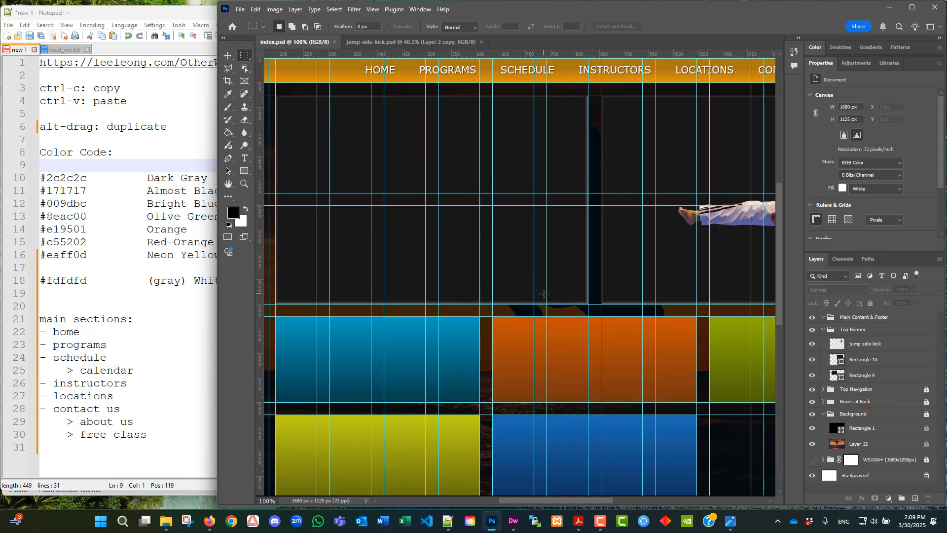
click(578, 521)
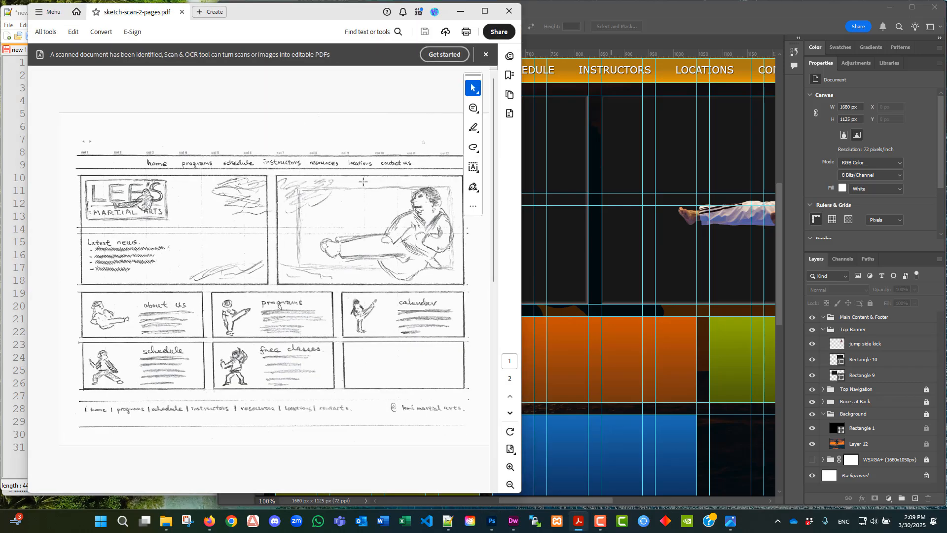
click(459, 13)
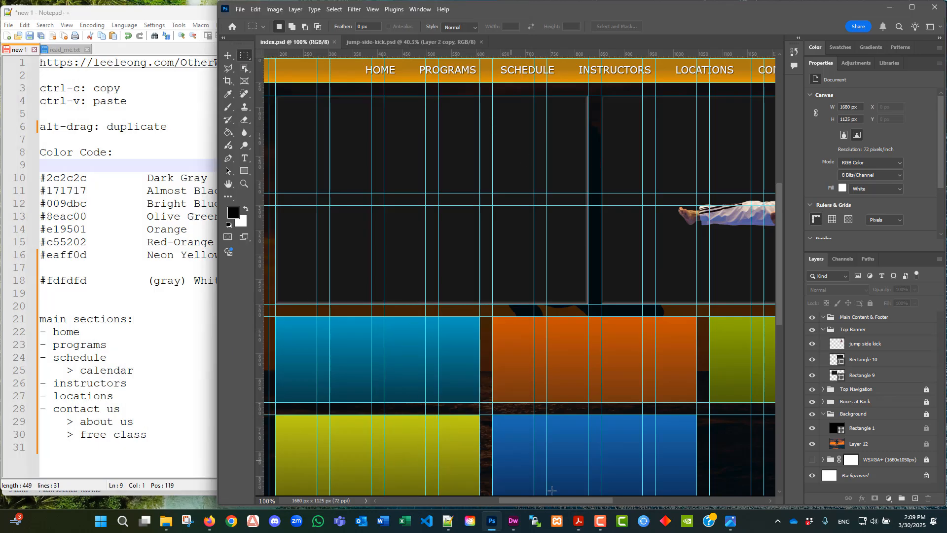
mouse_move(566, 500)
mouse_down()
mouse_move(578, 501)
mouse_move(558, 499)
mouse_up()
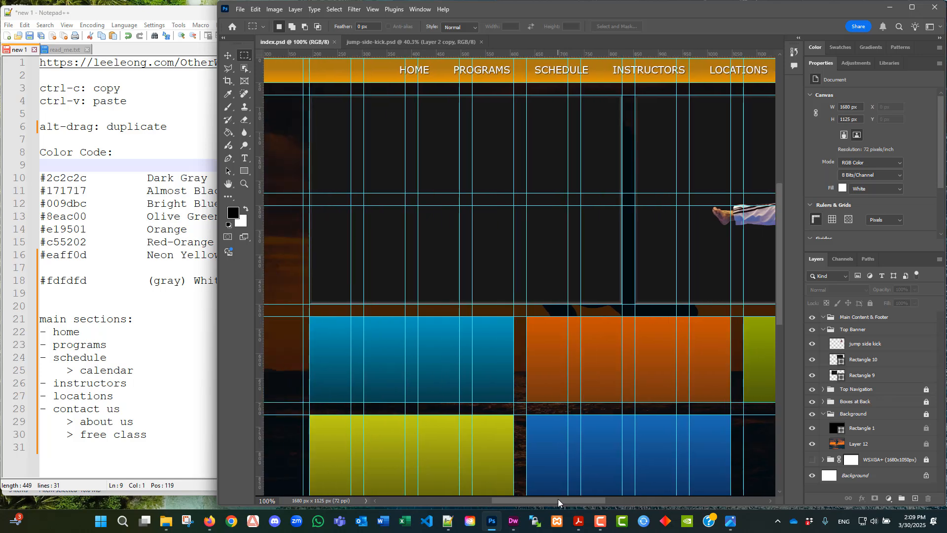
click(578, 521)
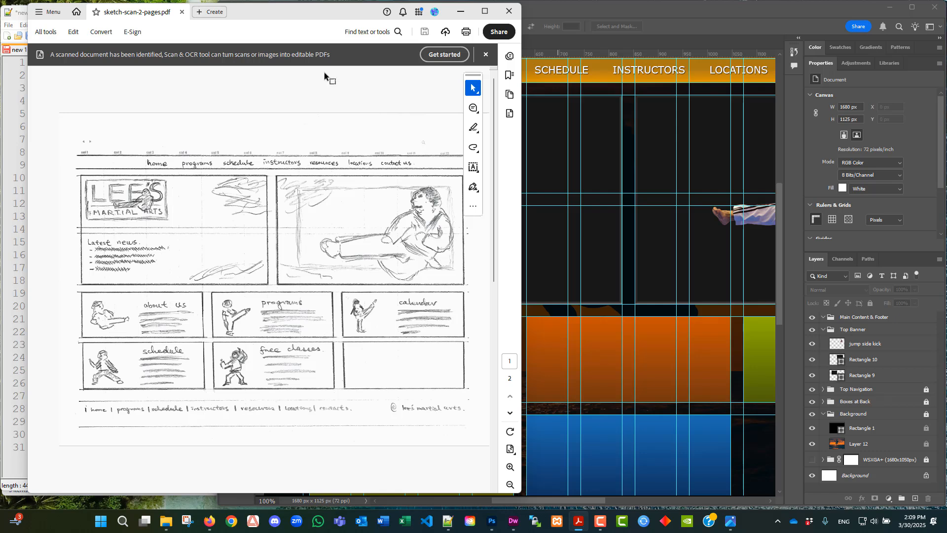
click(461, 12)
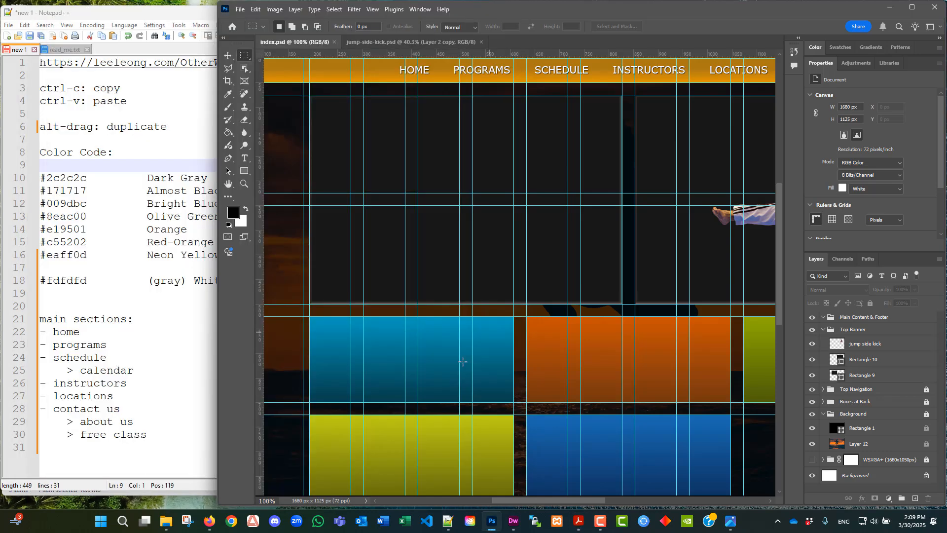
Save a copy of jump-side-kick.psd as jump-side-kick-solid-color in Photoshop format with maximized compatibility.
click(429, 44)
click(241, 9)
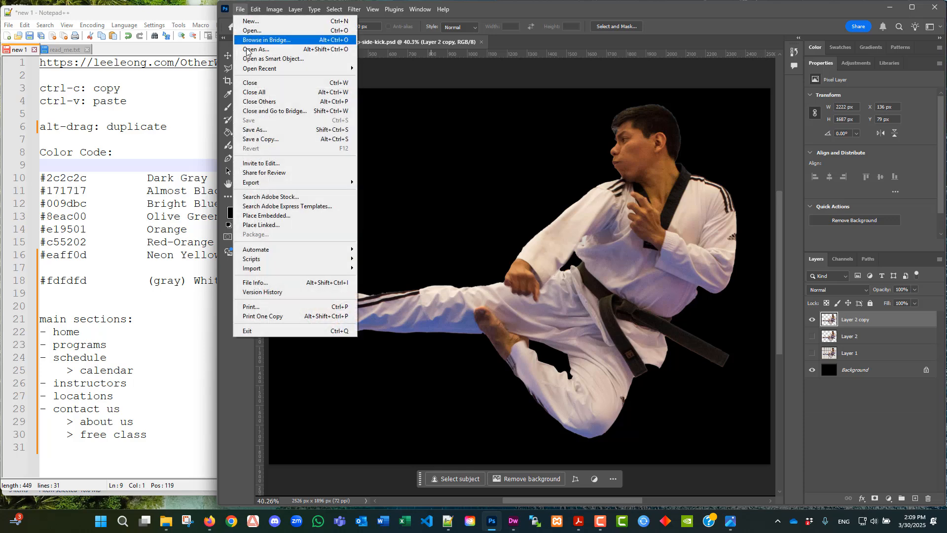
double_click(472, 6)
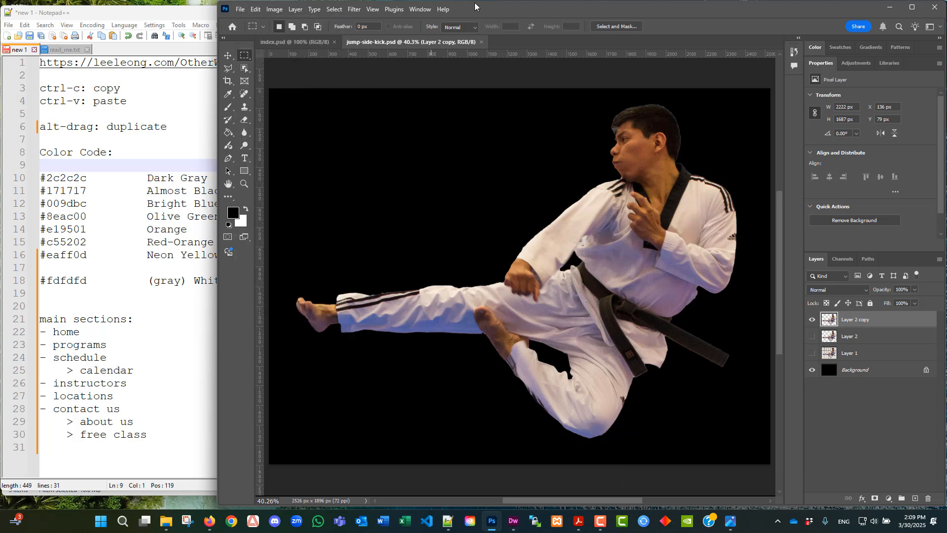
double_click(384, 9)
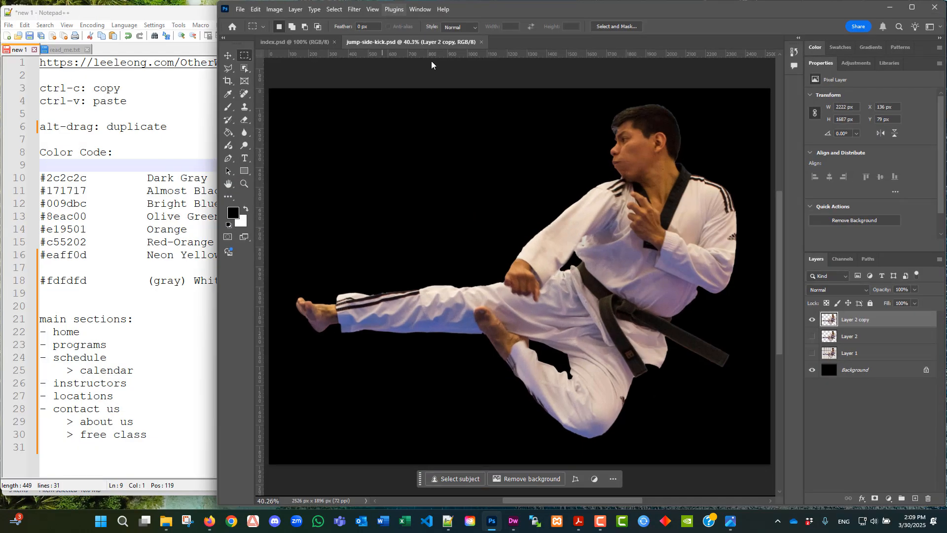
click(241, 10)
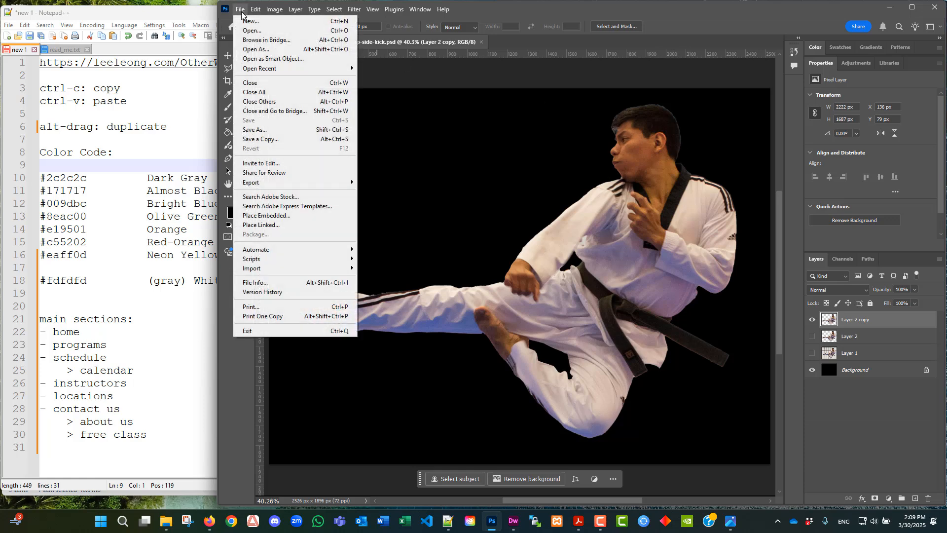
click(267, 129)
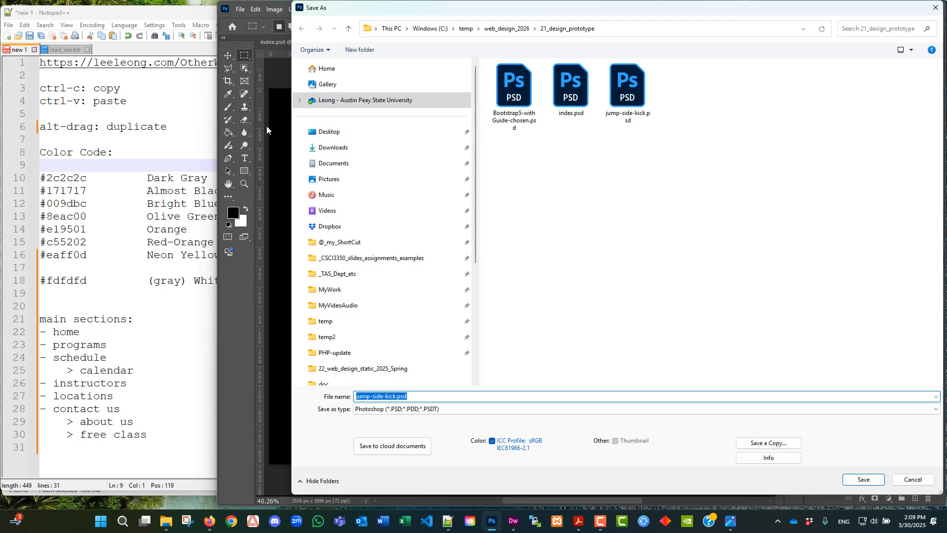
key(Right)
text(-solid-color)
key(Return)
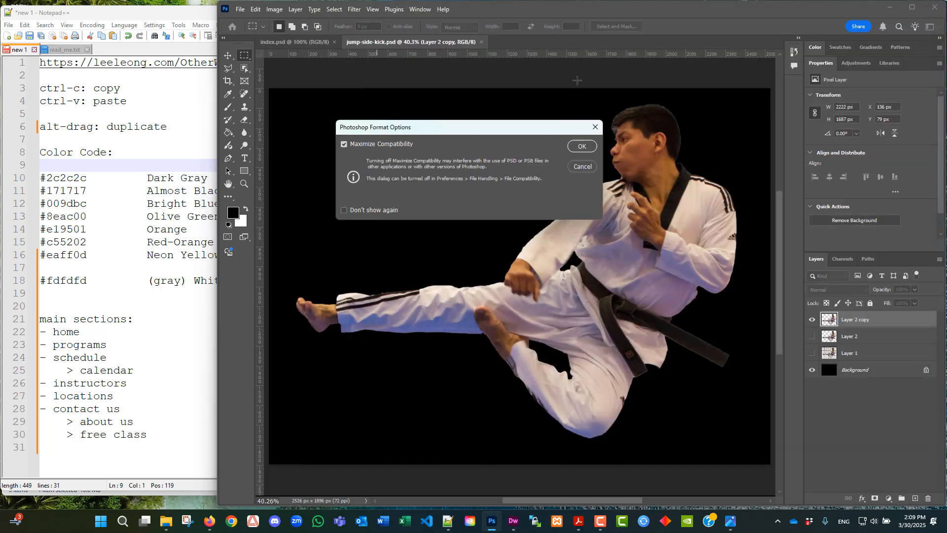
click(587, 148)
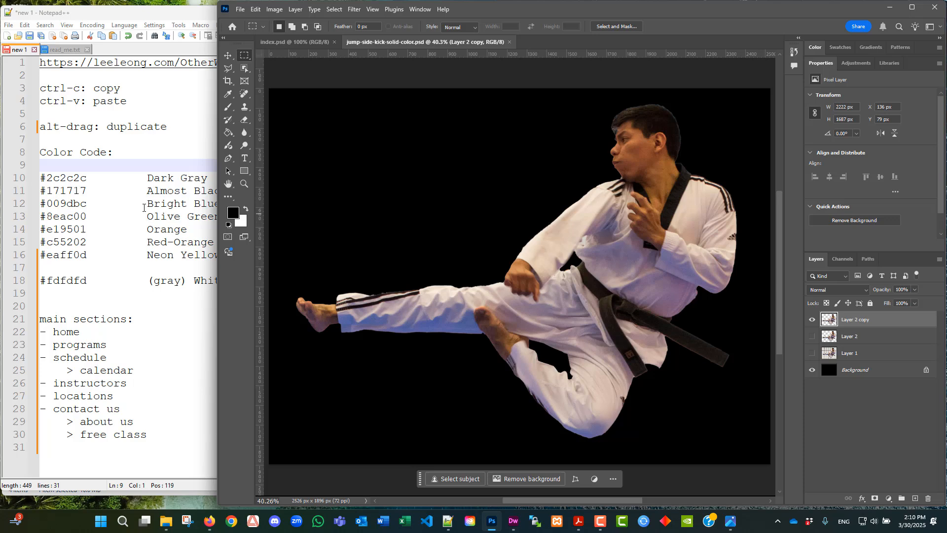
Switch to the Notepad++ notes and copy the Neon Yellow color code #eaff0d.
click(113, 228)
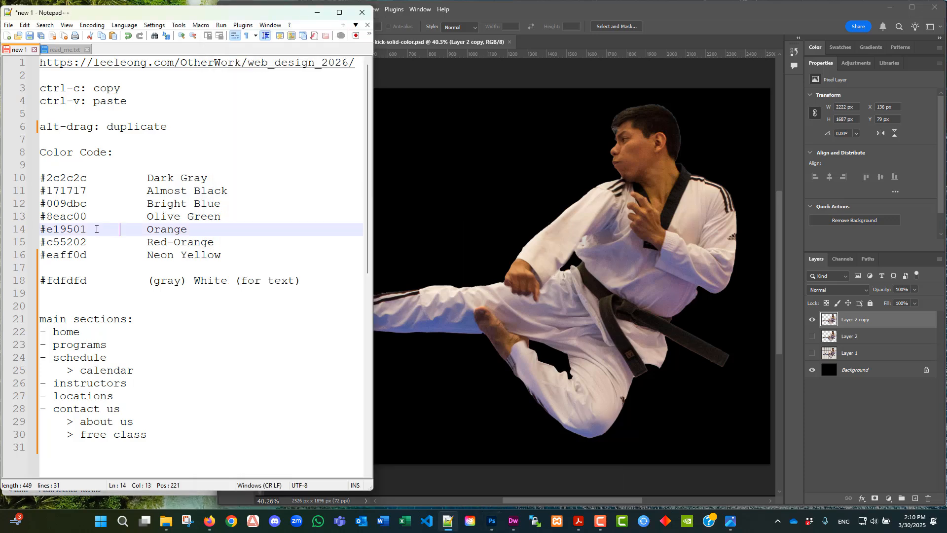
click(90, 229)
drag(92, 253, 40, 254)
right_click(74, 254)
click(112, 272)
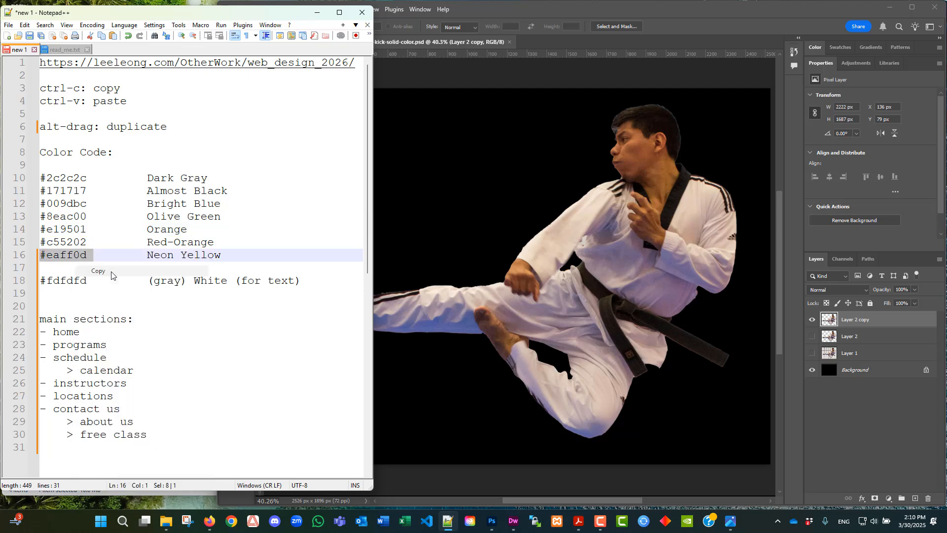
Return to Photoshop and set the foreground color to the copied code #eaff0d.
click(525, 11)
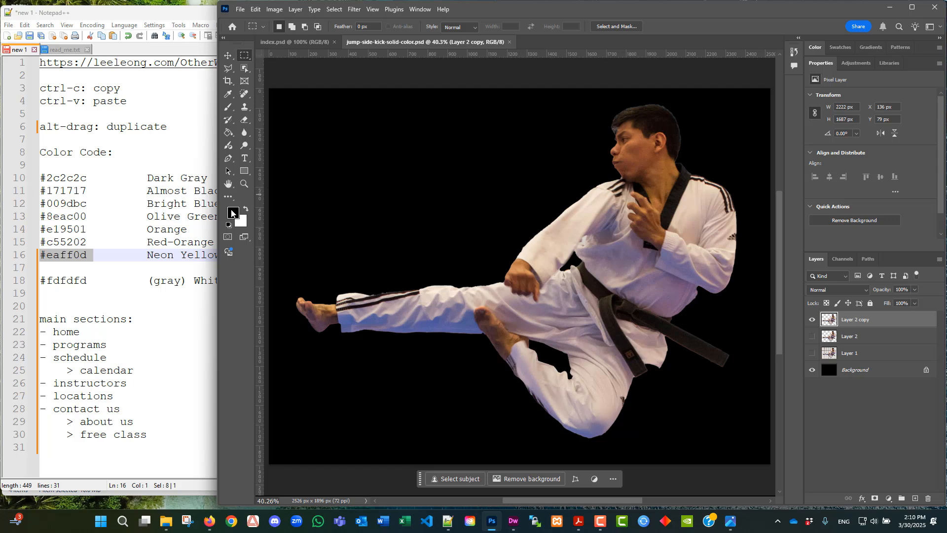
click(232, 212)
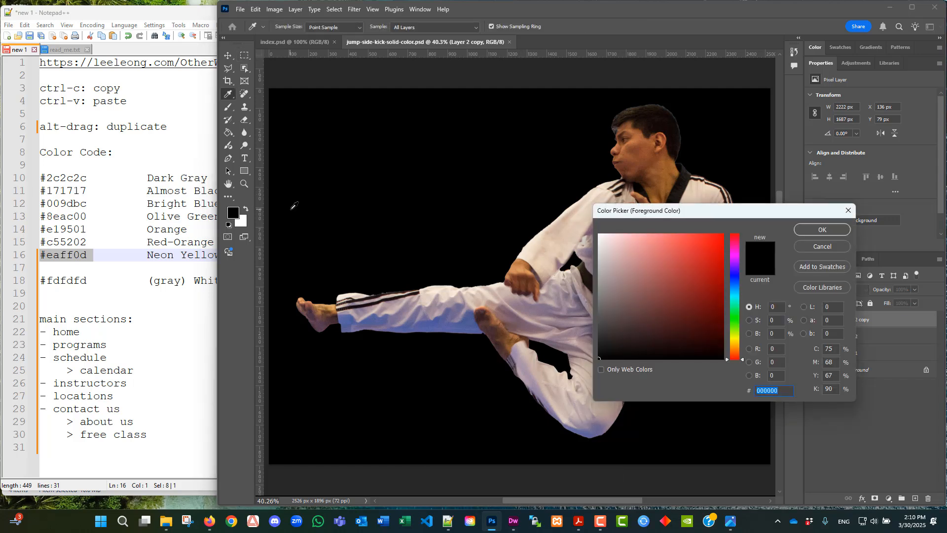
key(ctrl+v)
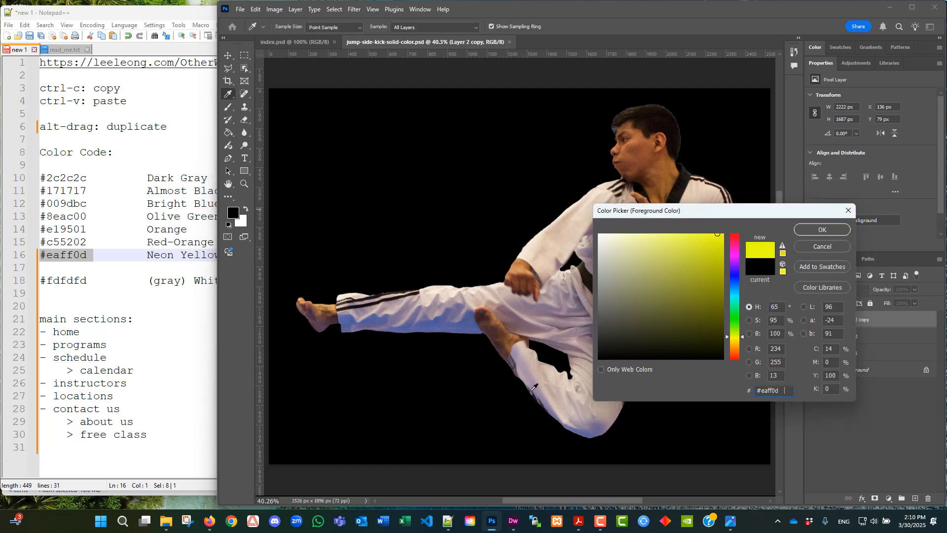
click(804, 230)
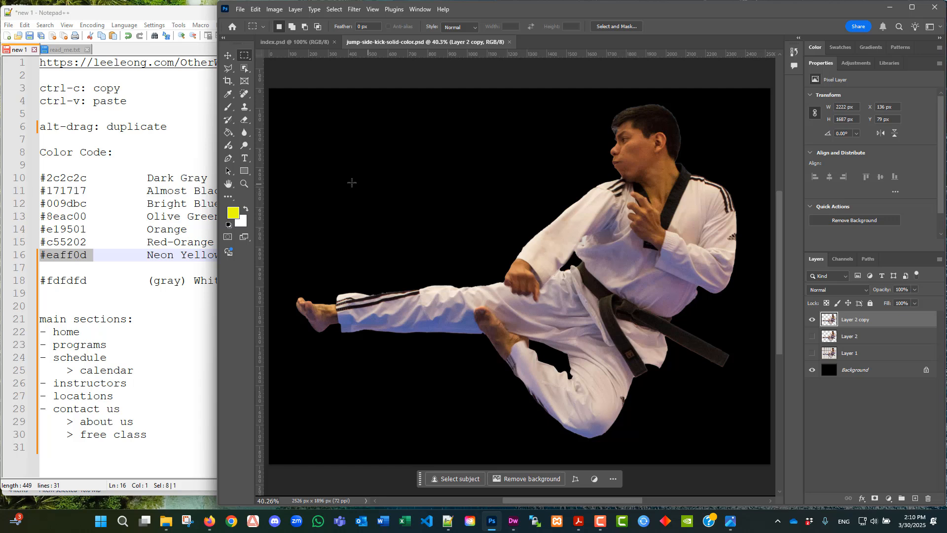
Choose the Rectangle tool and set its fill to a slightly darker, less saturated shade of the #eaff0d yellow.
click(246, 173)
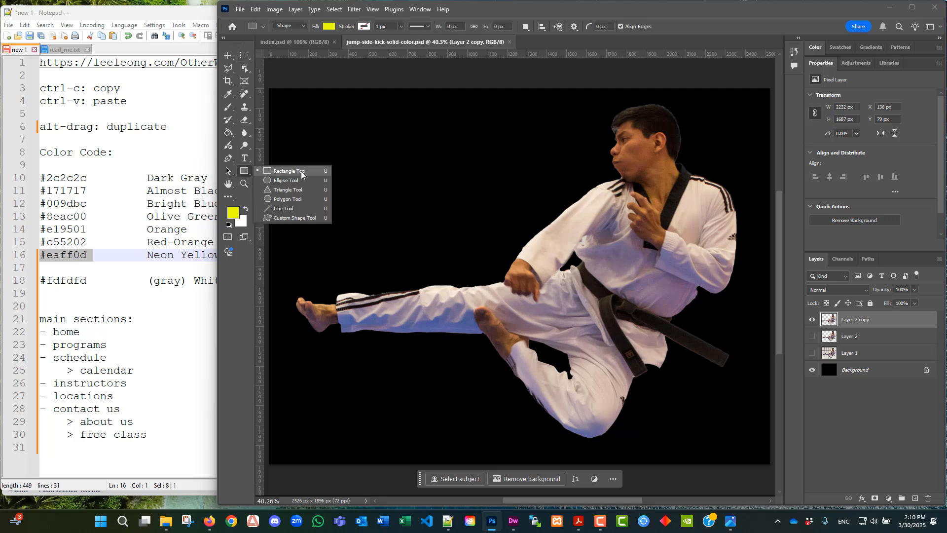
click(301, 172)
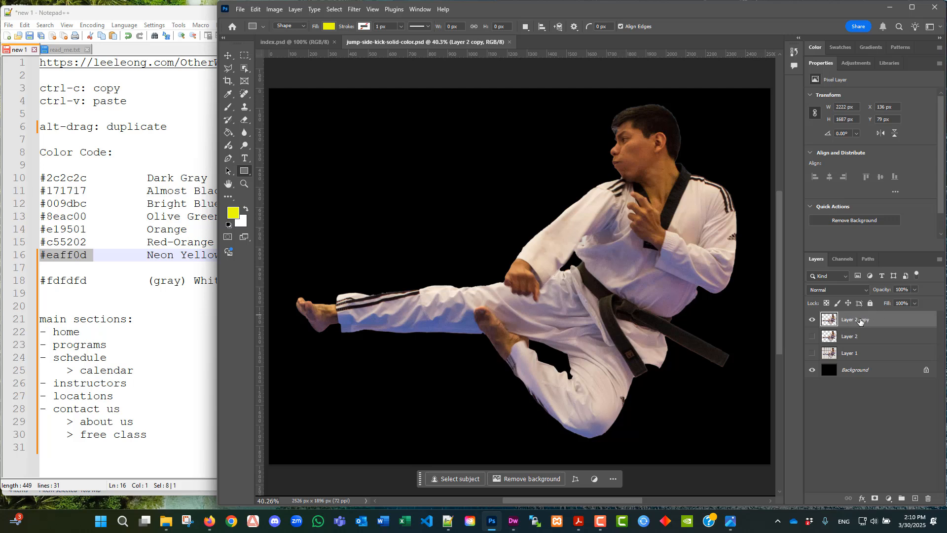
click(328, 27)
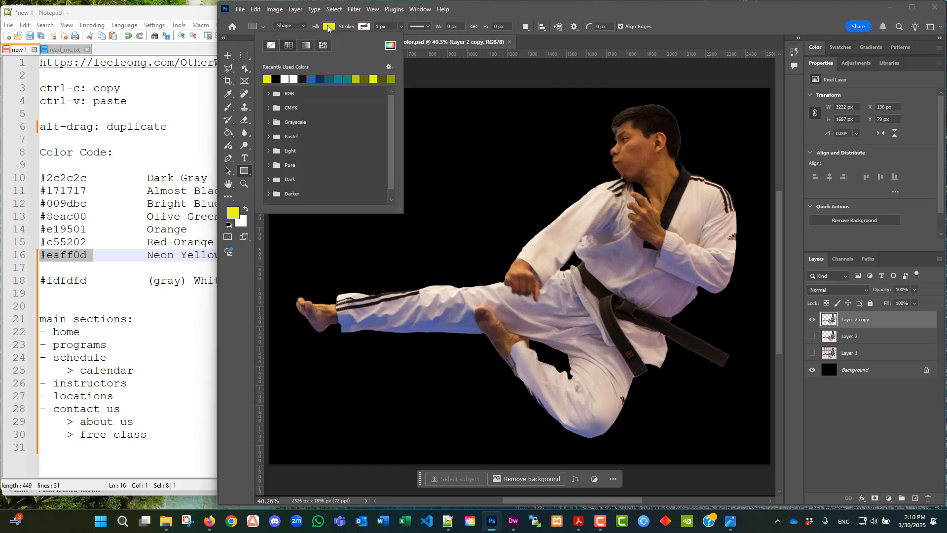
click(390, 46)
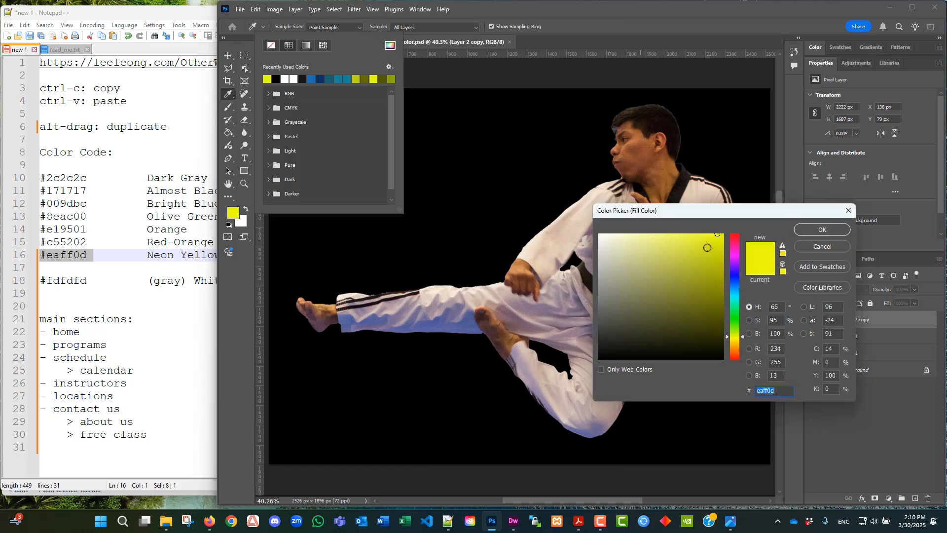
click(707, 247)
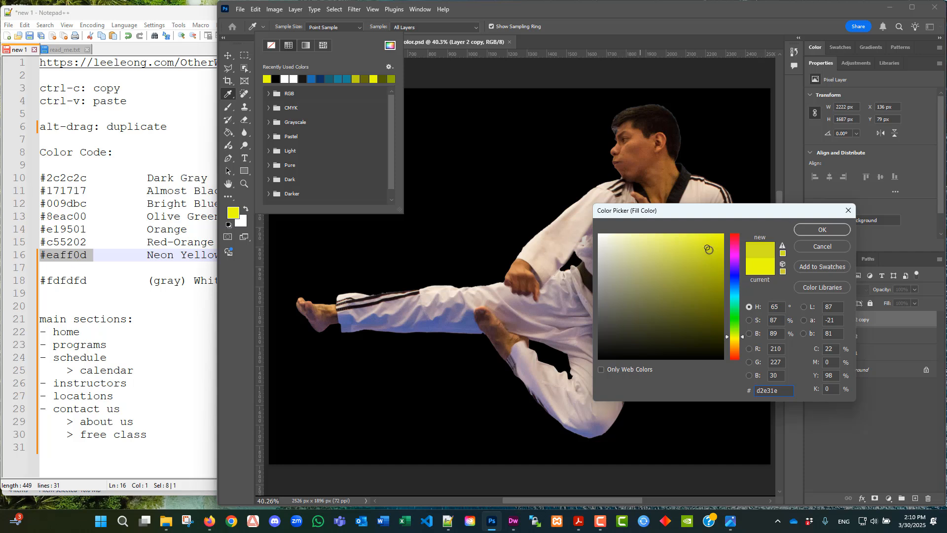
click(703, 252)
click(704, 247)
click(703, 251)
click(830, 230)
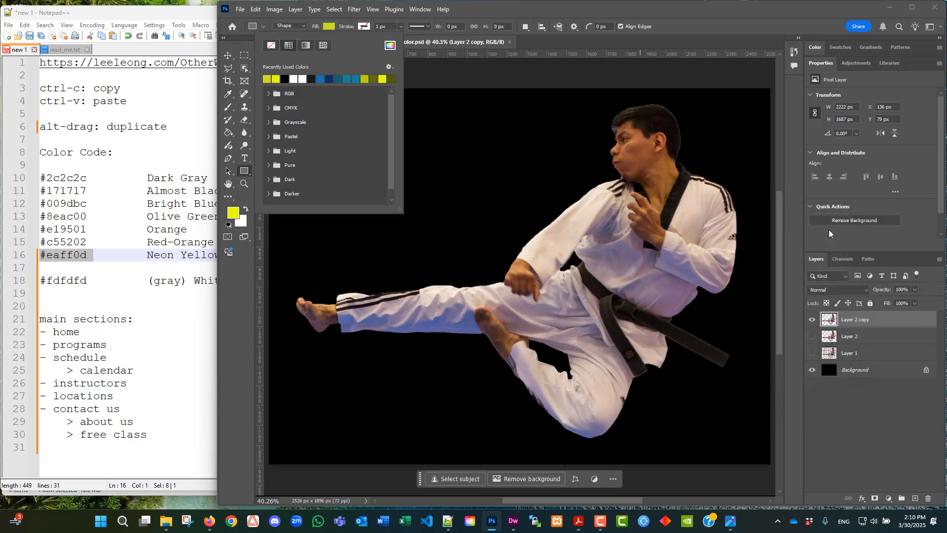
click(330, 27)
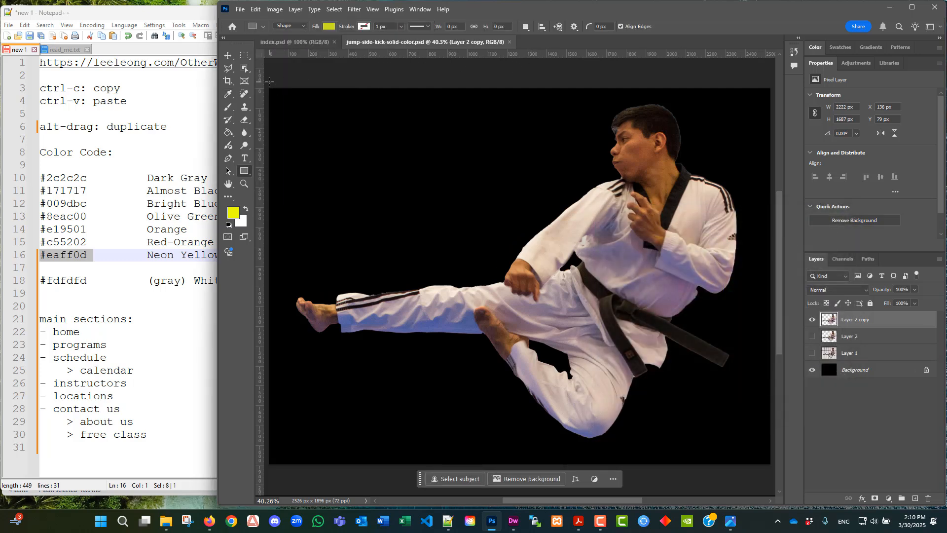
Draw a rectangle of about 2554 × 1956 px over the whole canvas and clip it to the kicking figure on Layer 2 copy.
drag(266, 83, 772, 470)
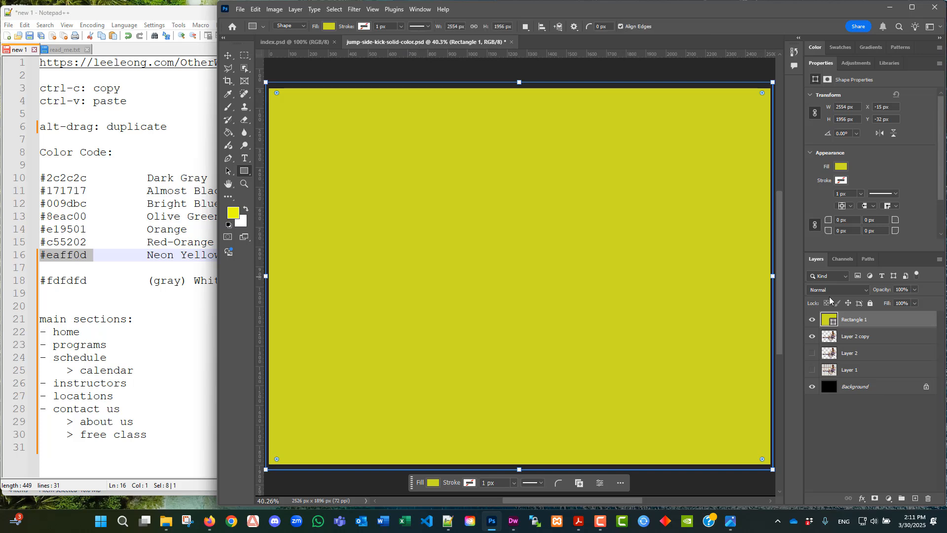
right_click(857, 323)
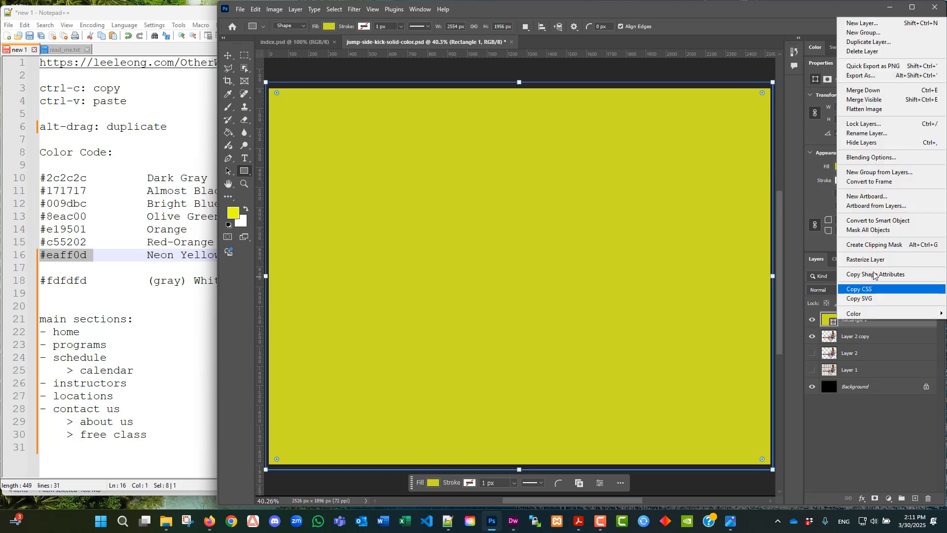
click(872, 245)
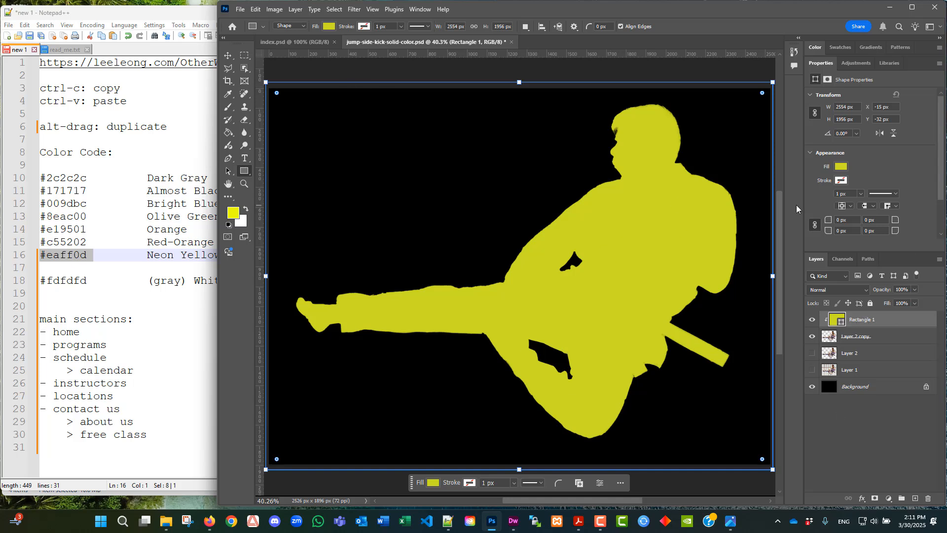
Flatten the solid-color kick image into a single layer, discarding the hidden layers.
click(271, 13)
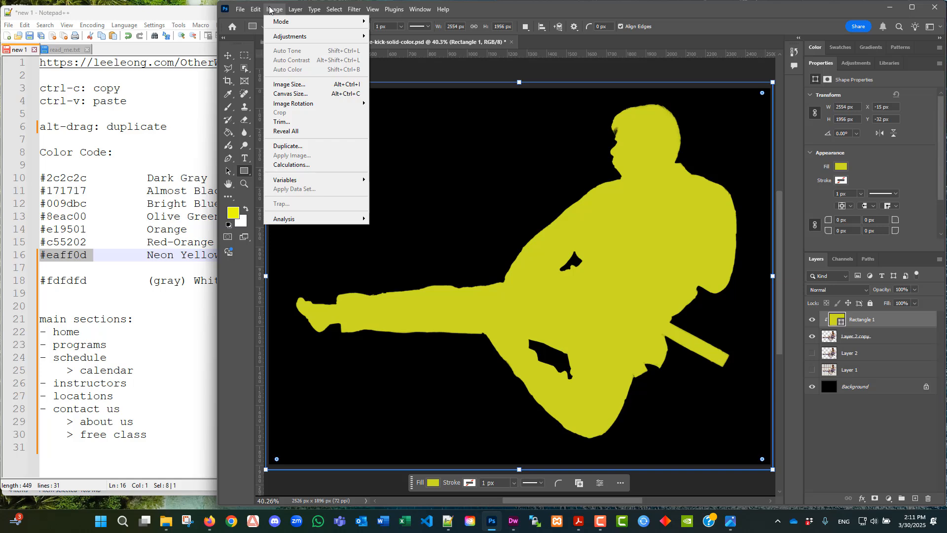
mouse_move(315, 9)
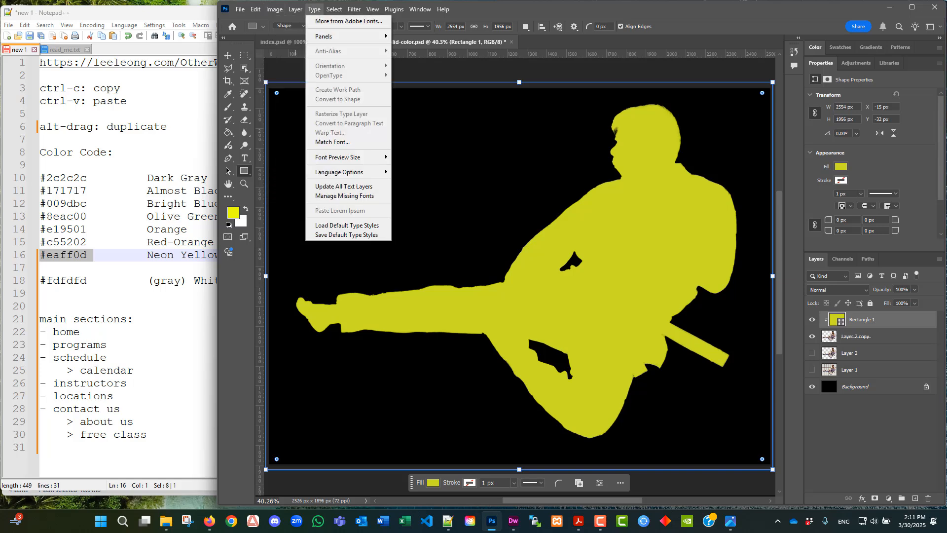
key(F9)
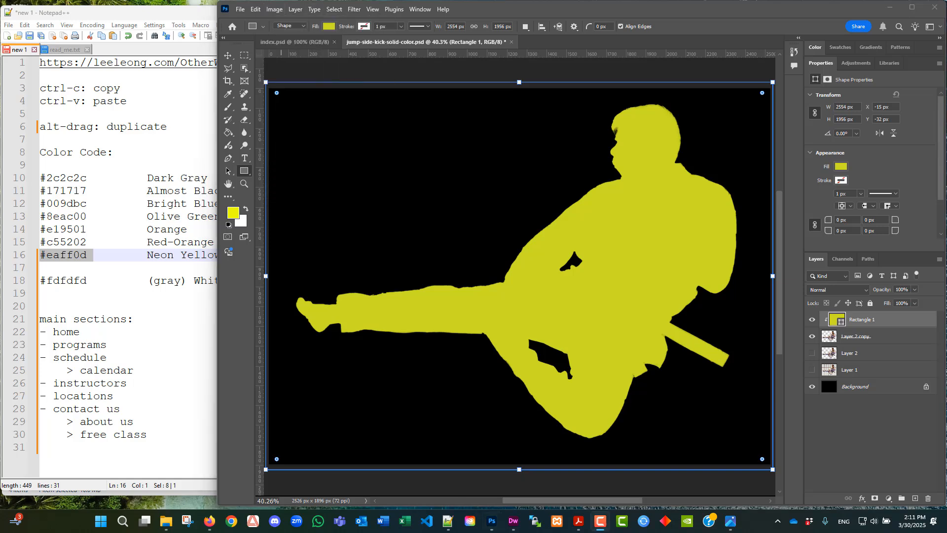
click(293, 10)
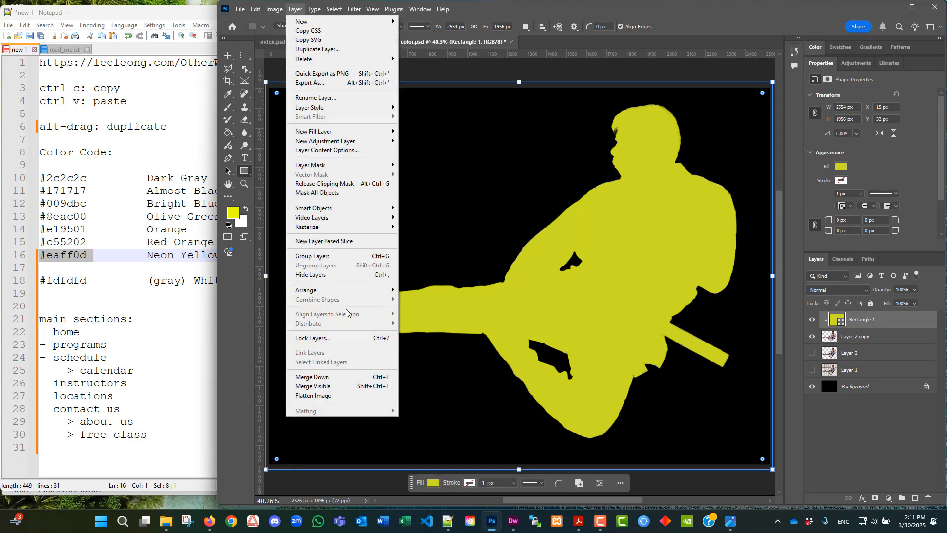
click(344, 396)
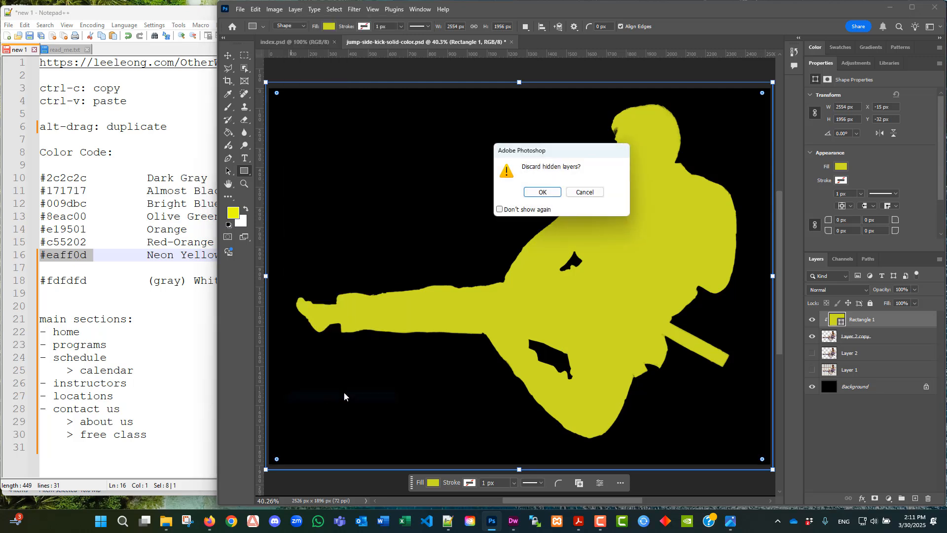
click(552, 194)
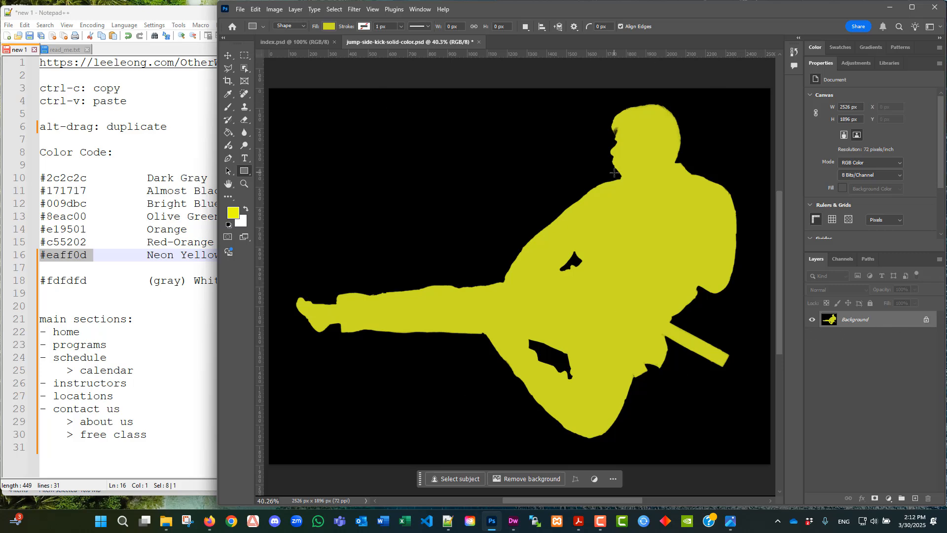
Save the solid-color kick image and check the PSD files in the 21_design_prototype folder.
click(240, 9)
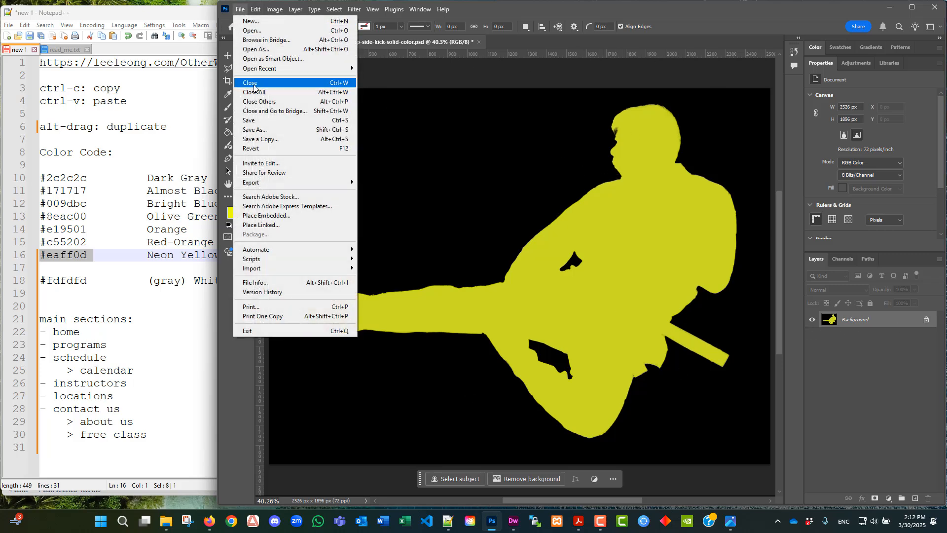
click(259, 124)
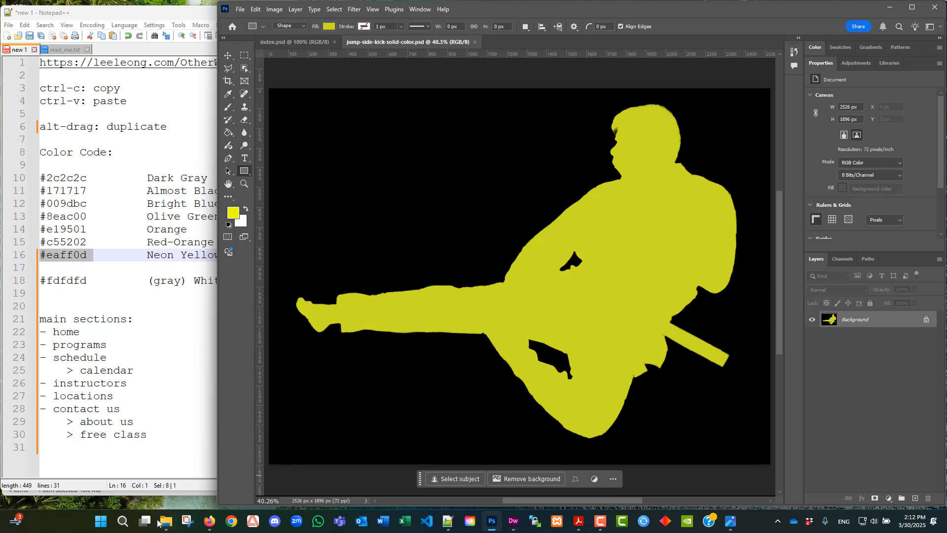
mouse_move(166, 521)
click(117, 469)
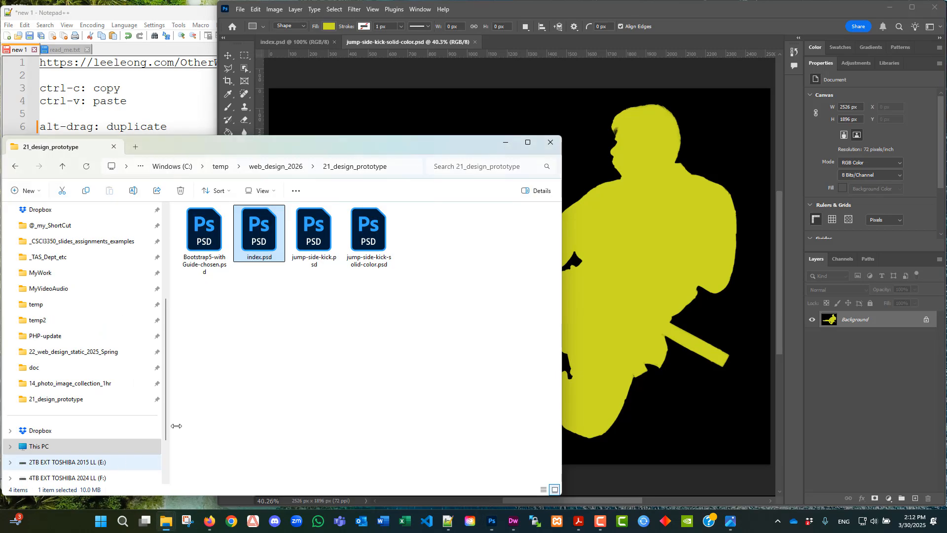
click(316, 269)
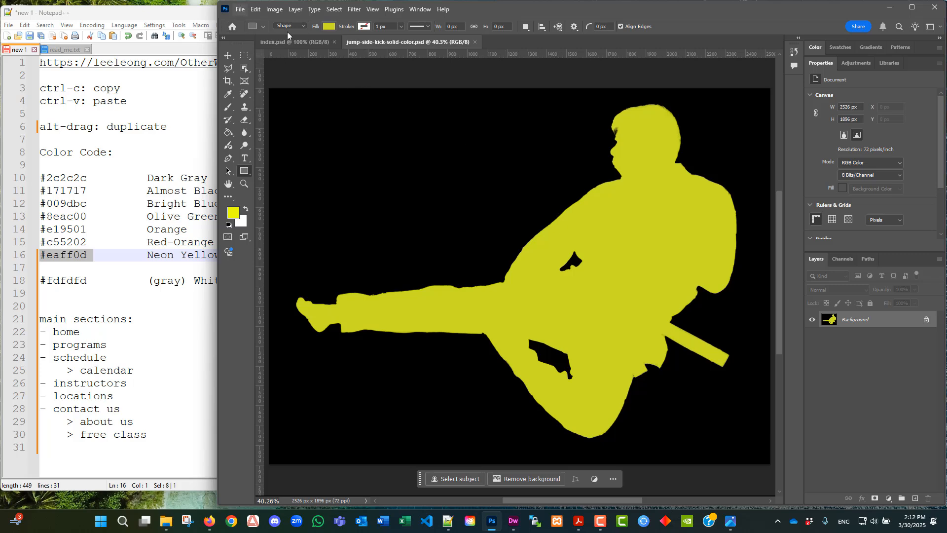
Create a new black-background document, 2000 × 1000 px at 300 pixels/inch.
click(309, 42)
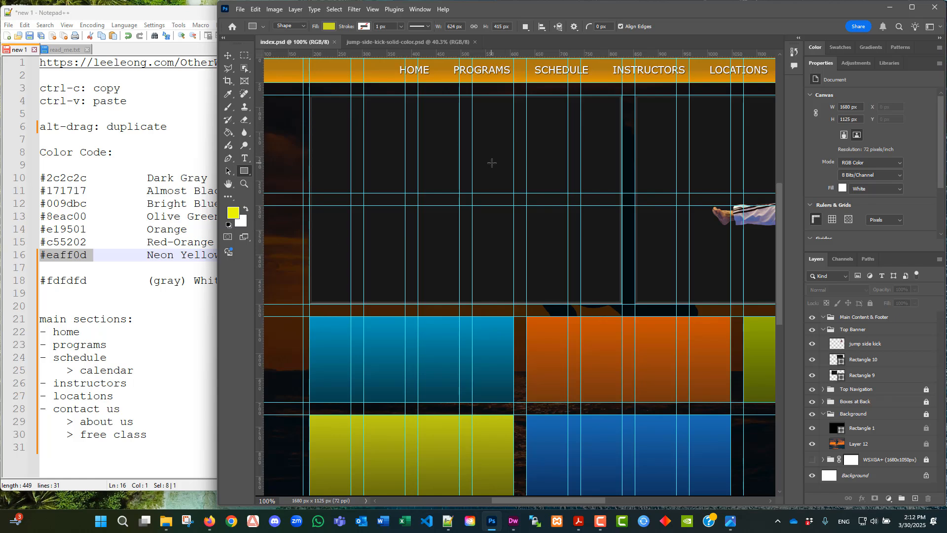
click(401, 45)
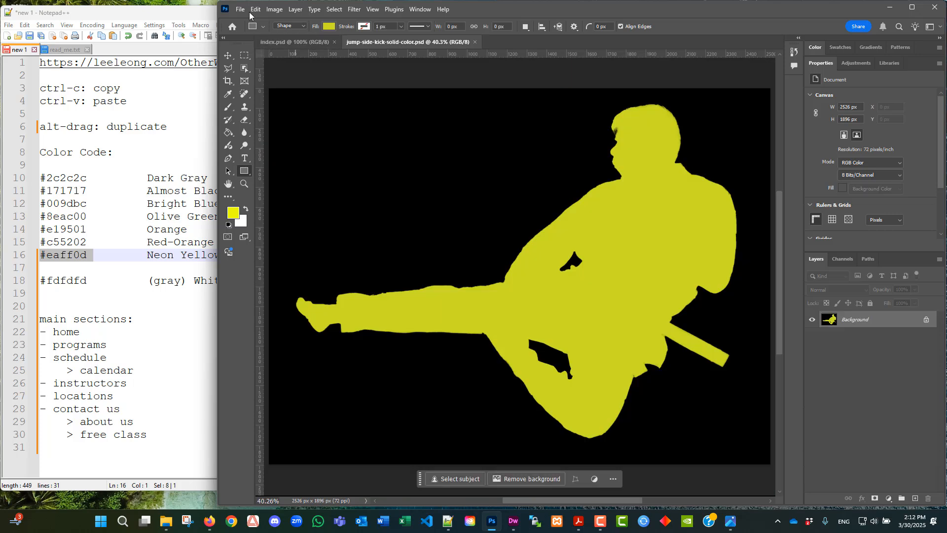
click(240, 9)
click(250, 21)
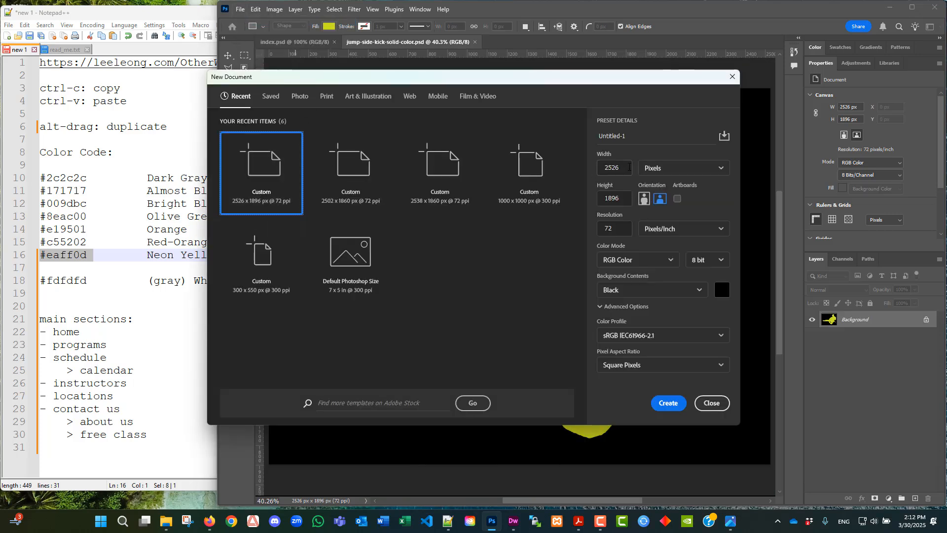
drag(622, 168, 589, 167)
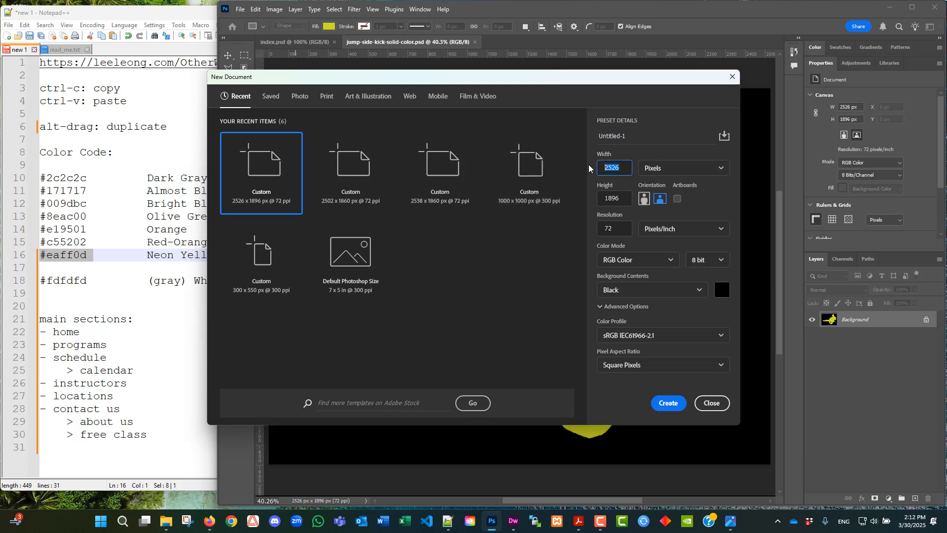
text(2000)
key(Tab)
text(100)
key(Tab)
text(300)
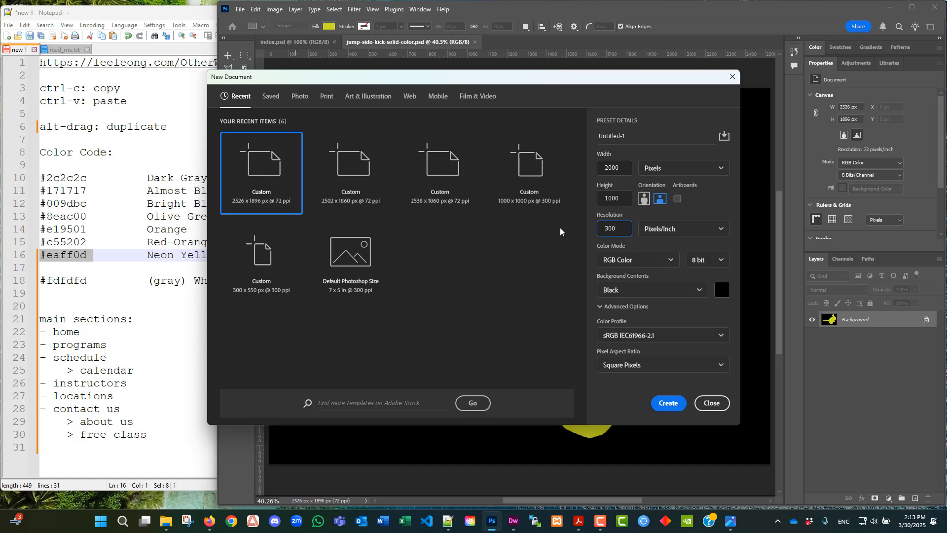
click(680, 404)
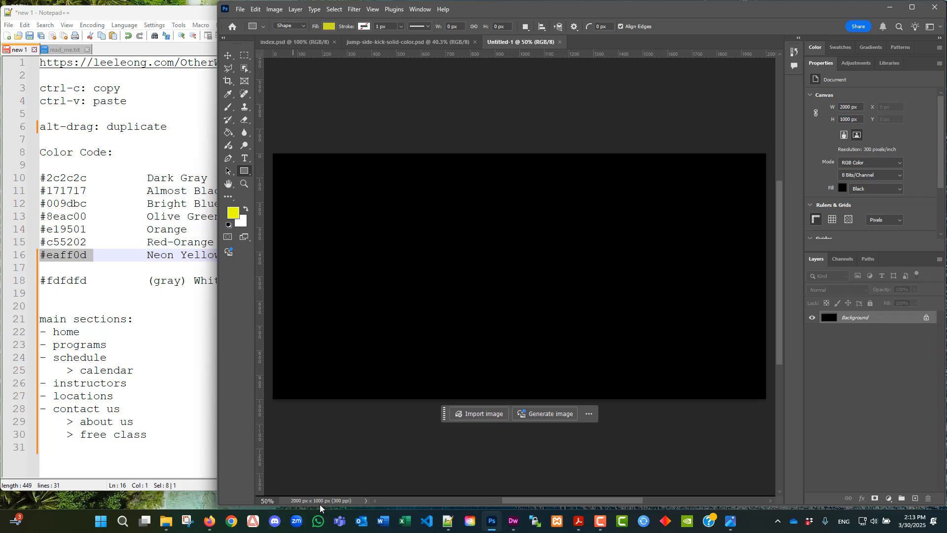
Save the new document as logo in Photoshop format in the 21_design_prototype folder.
click(240, 9)
click(264, 130)
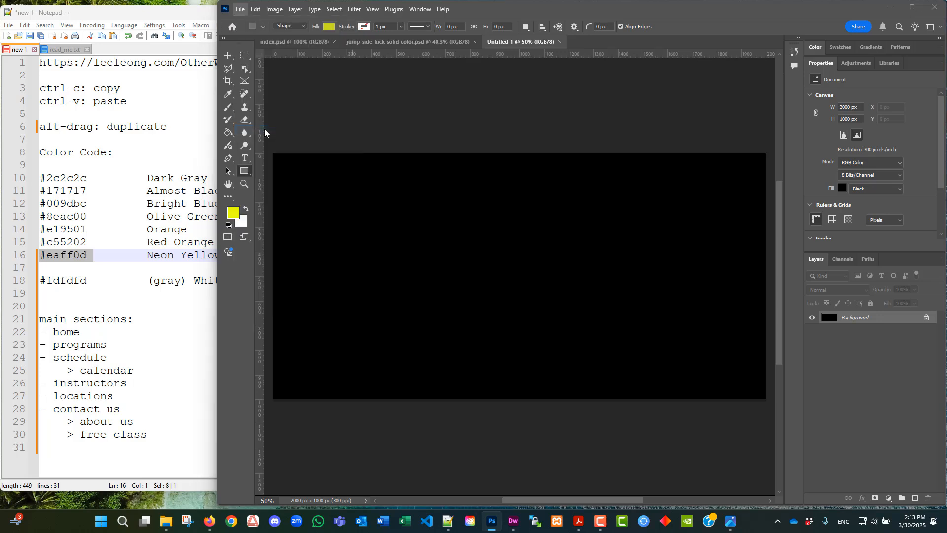
key(BackSpace)
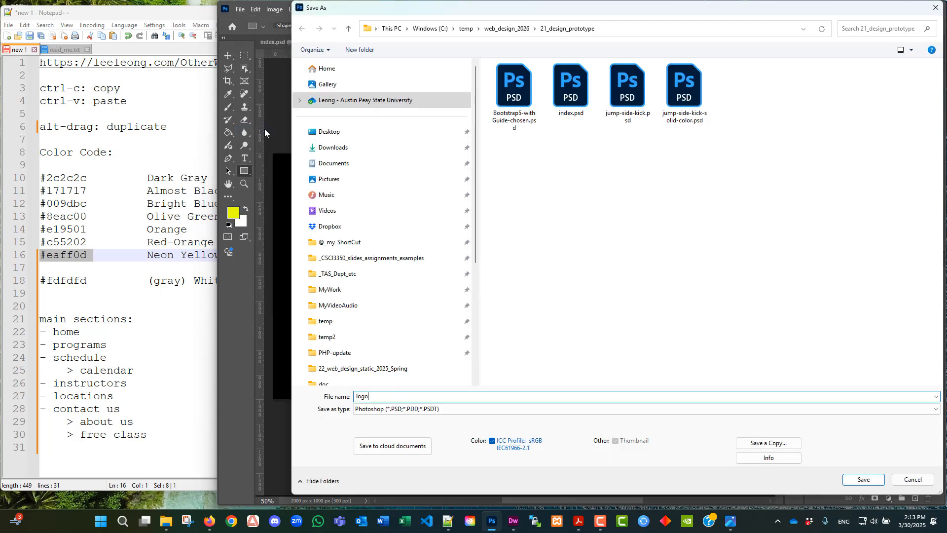
text(logo)
key(Return)
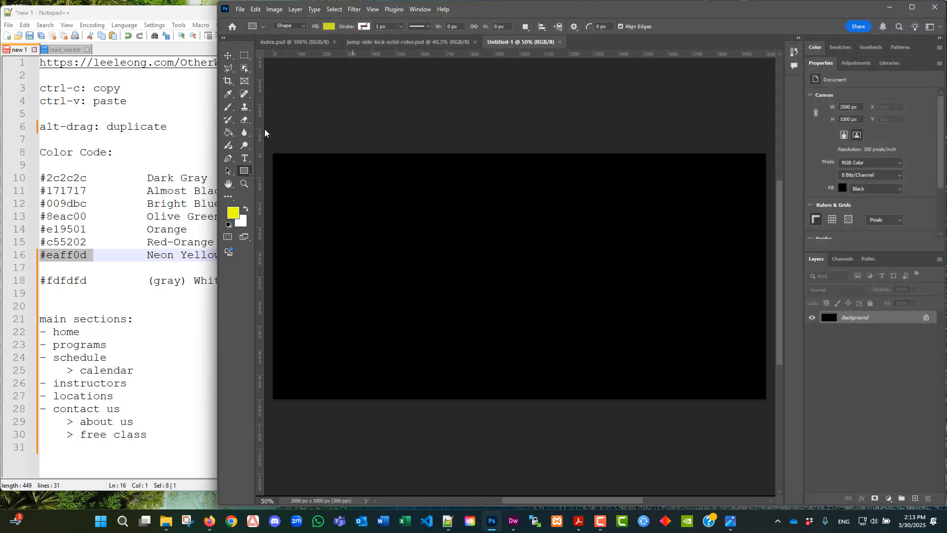
Choose the Horizontal Type tool and set the foreground color to white, #ffffff.
click(245, 159)
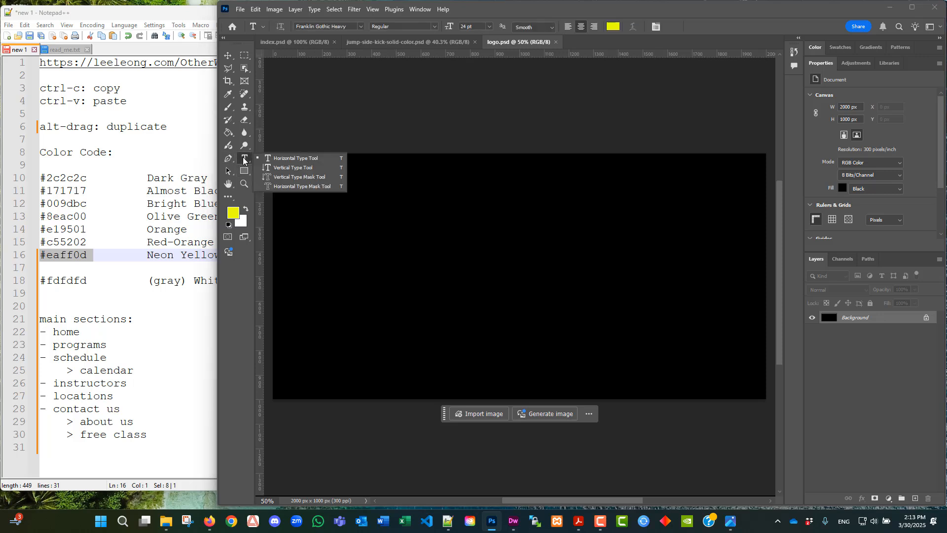
click(298, 159)
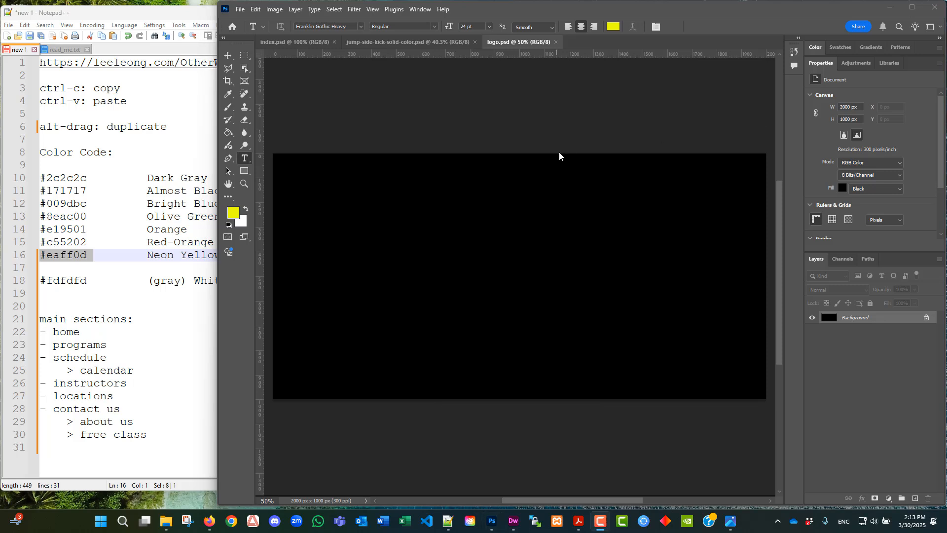
click(235, 217)
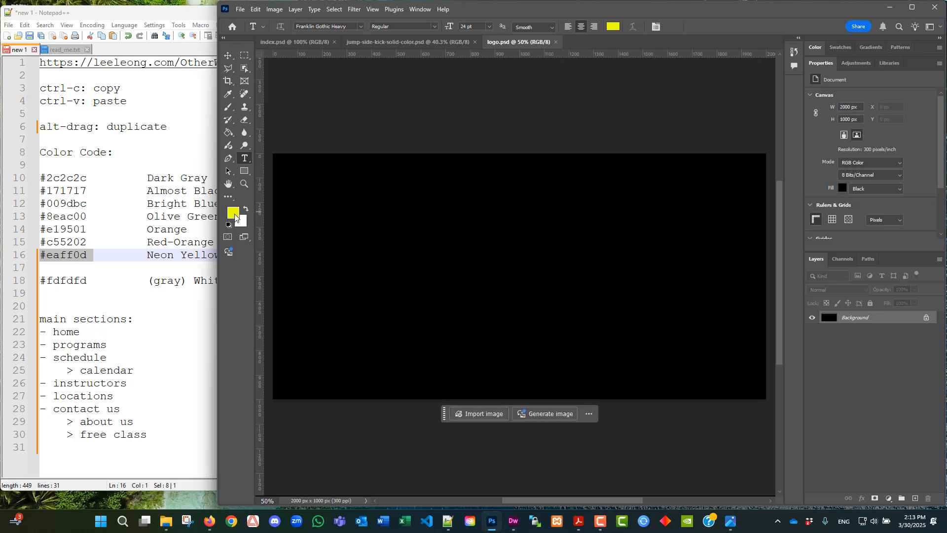
click(235, 217)
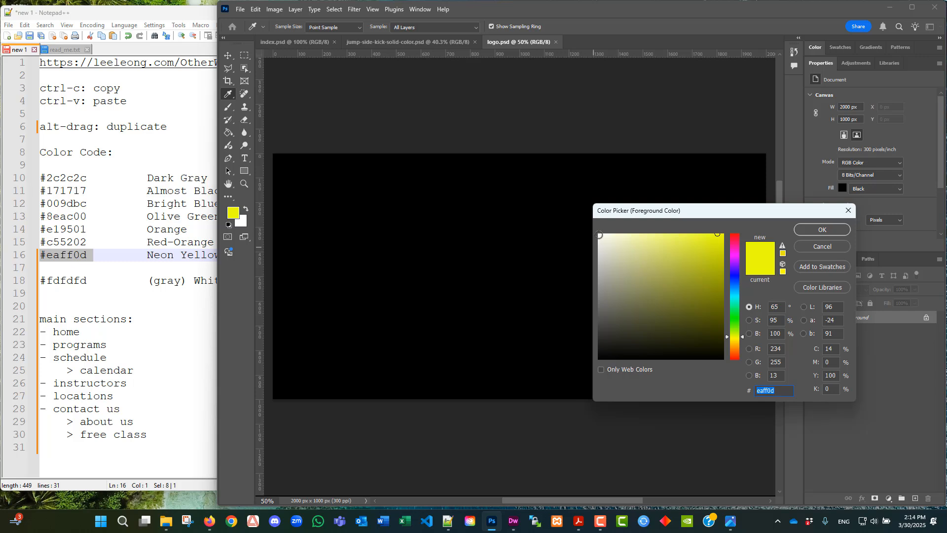
click(600, 235)
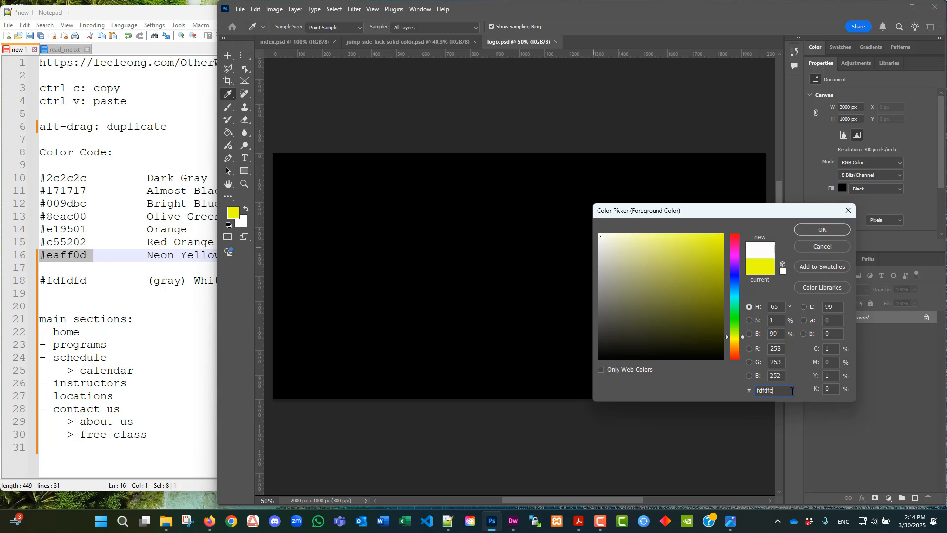
key(BackSpace)
text(d)
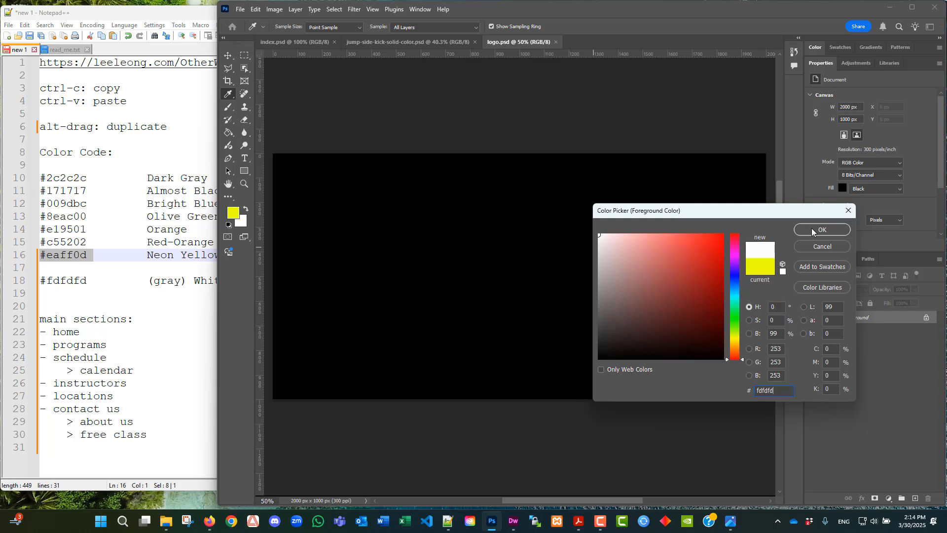
drag(780, 392, 707, 393)
text(ffffff)
click(805, 230)
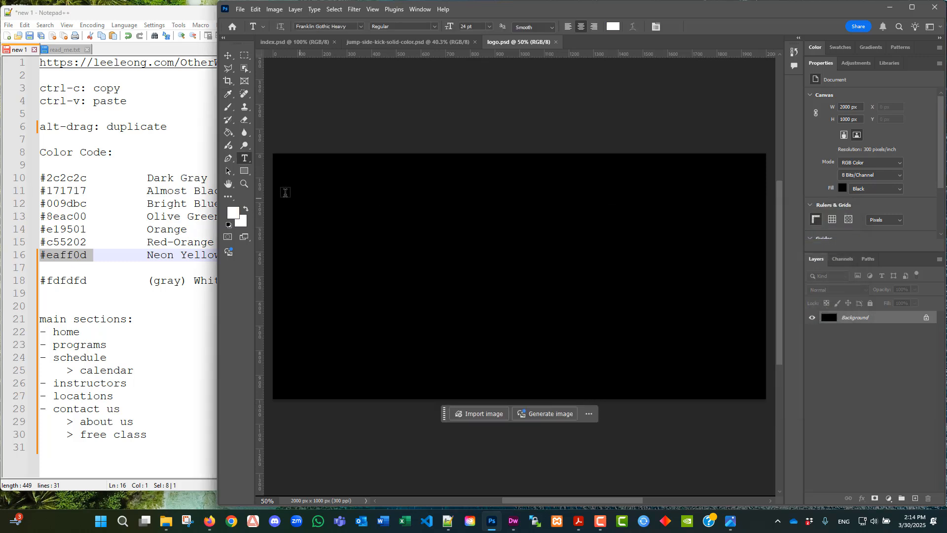
Find the Franklin Gothic fonts and set the type font to Franklin Gothic Heavy Regular.
click(361, 27)
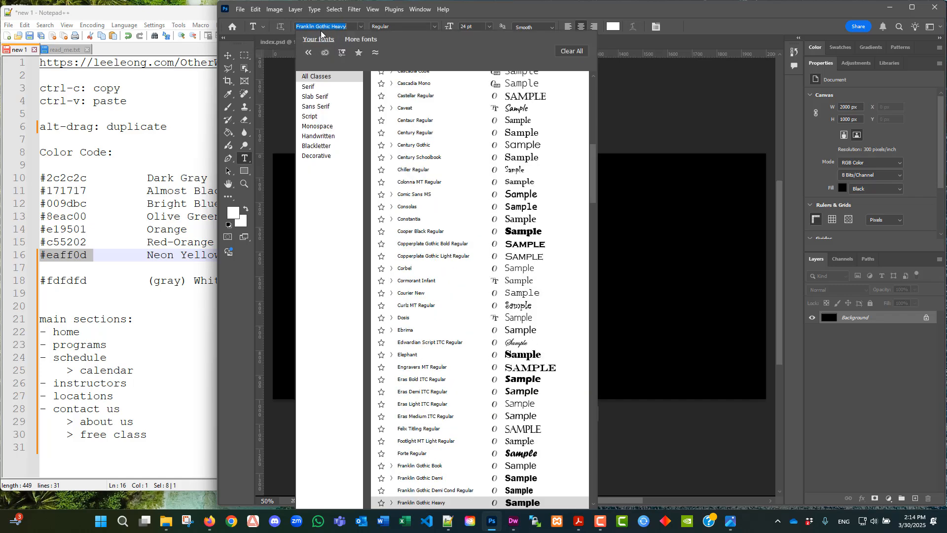
scroll(435, 118, up, 5)
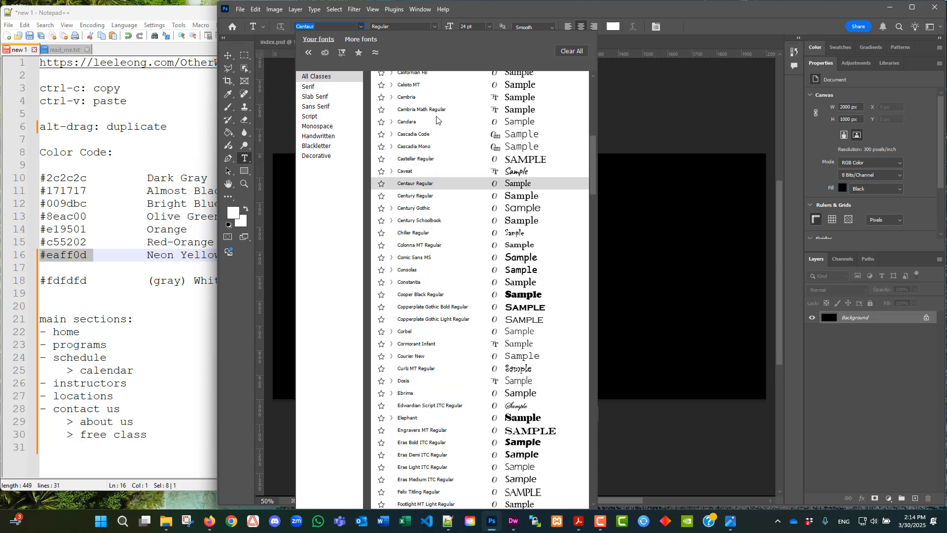
scroll(434, 121, up, 6)
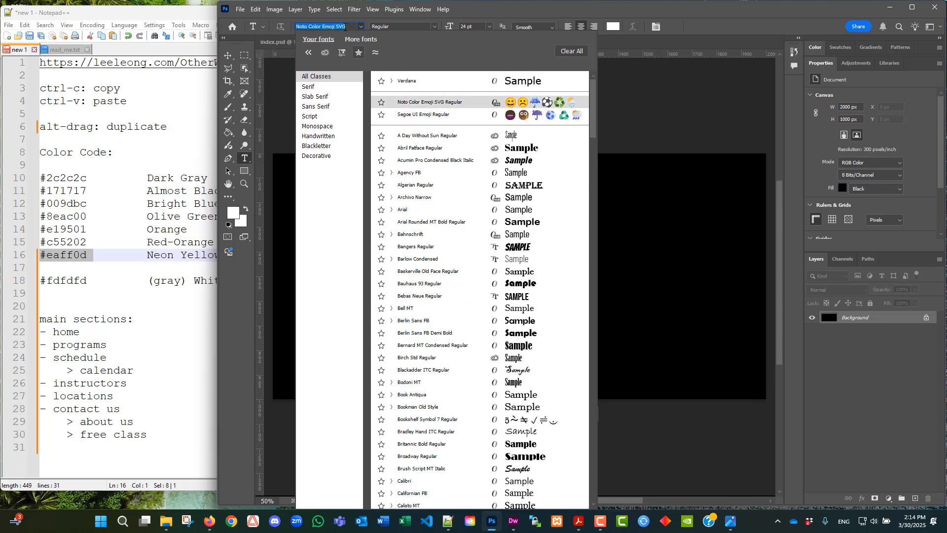
text(fra)
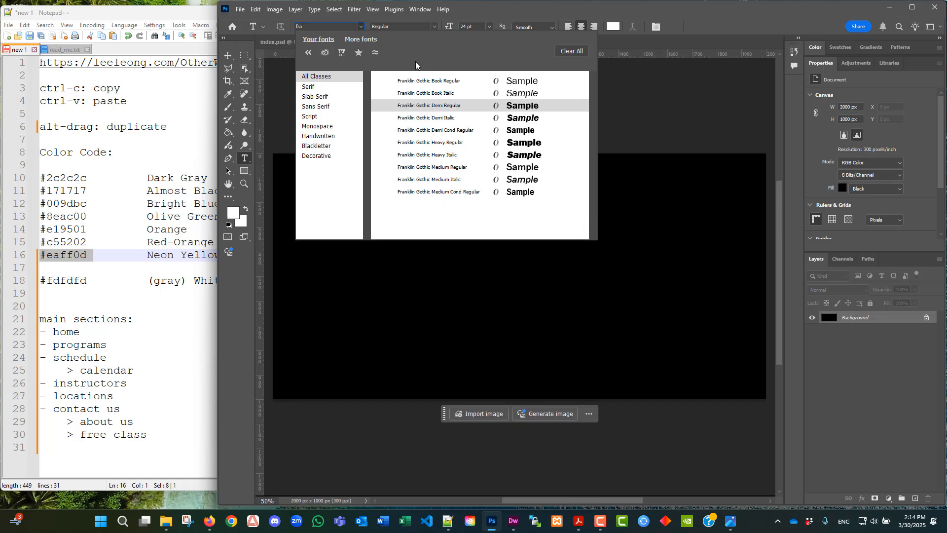
click(438, 144)
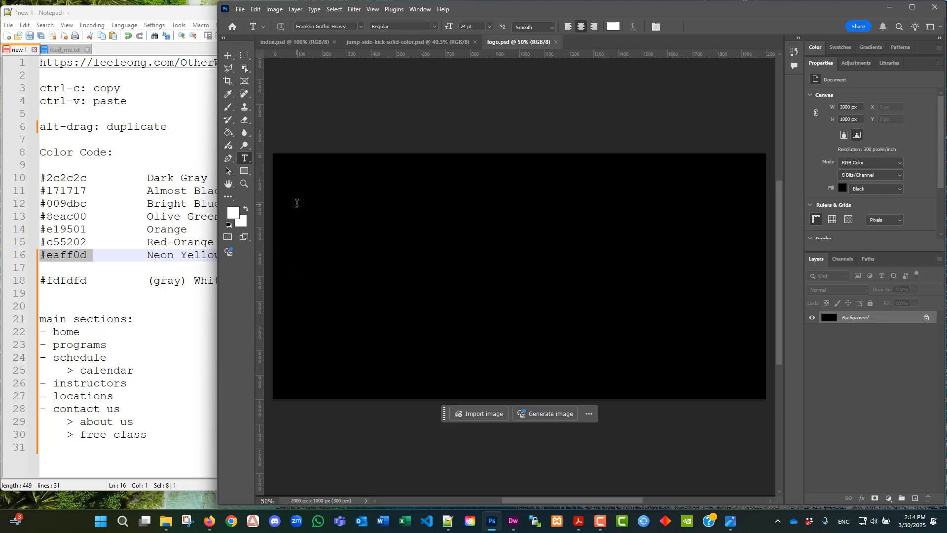
Add the text MARTIAL ARTS near the canvas's lower edge and consult the logo sketch in sketch-scan-2-pages.pdf in Acrobat.
click(457, 373)
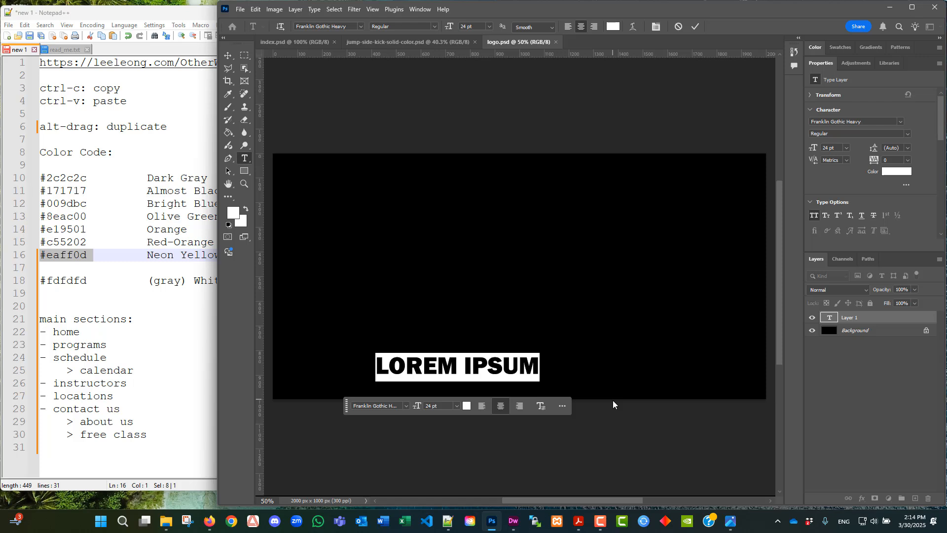
text(MARTIA)
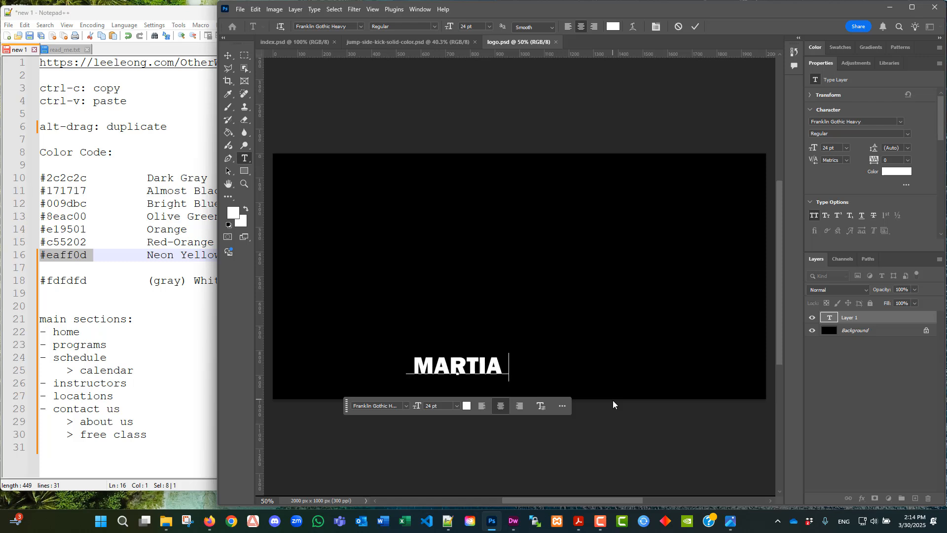
text(L A RTS)
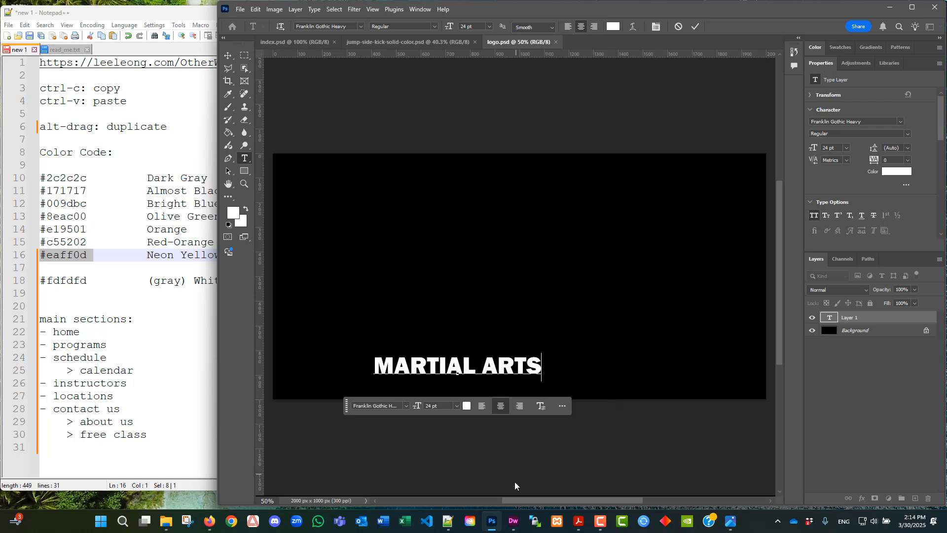
mouse_move(579, 521)
click(545, 488)
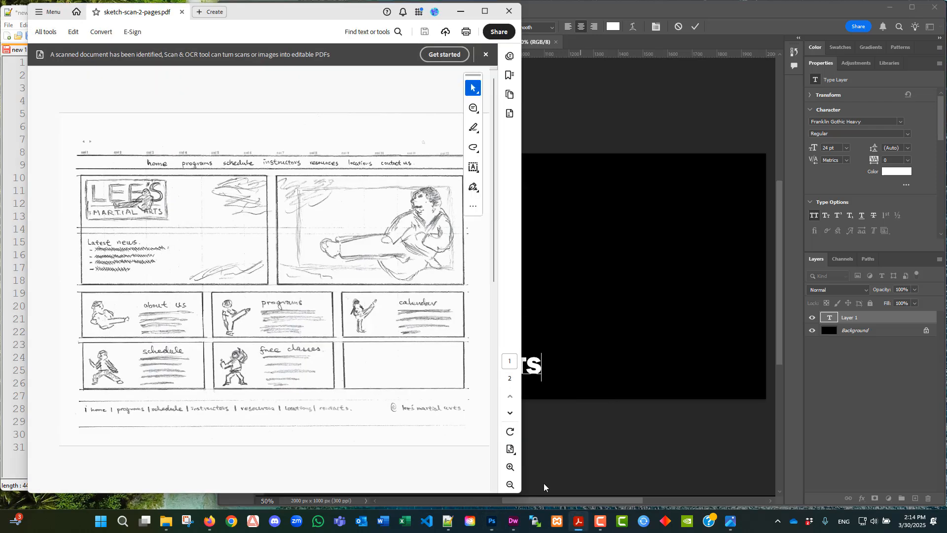
click(459, 14)
Set the size of the whole MARTIAL ARTS text to 36 pt and show the full Character settings.
drag(375, 366, 543, 369)
click(489, 29)
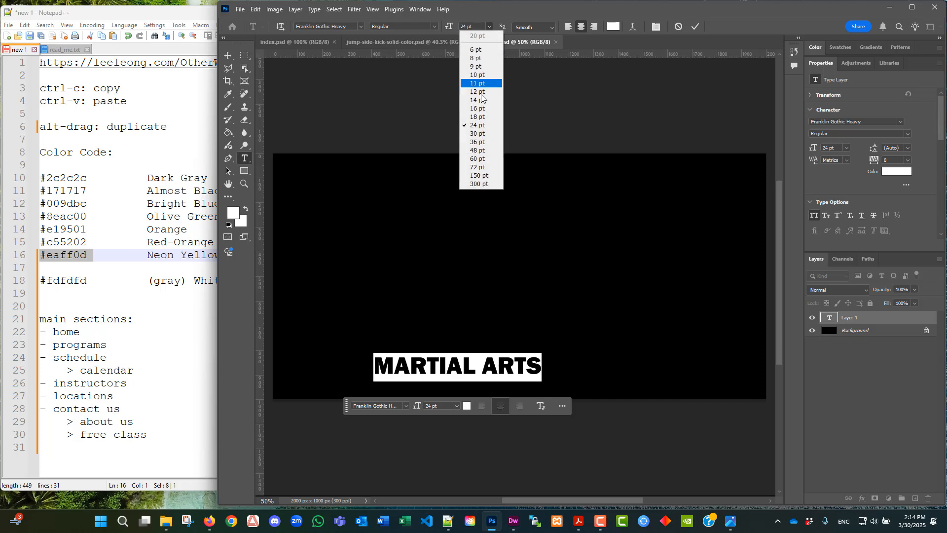
click(473, 142)
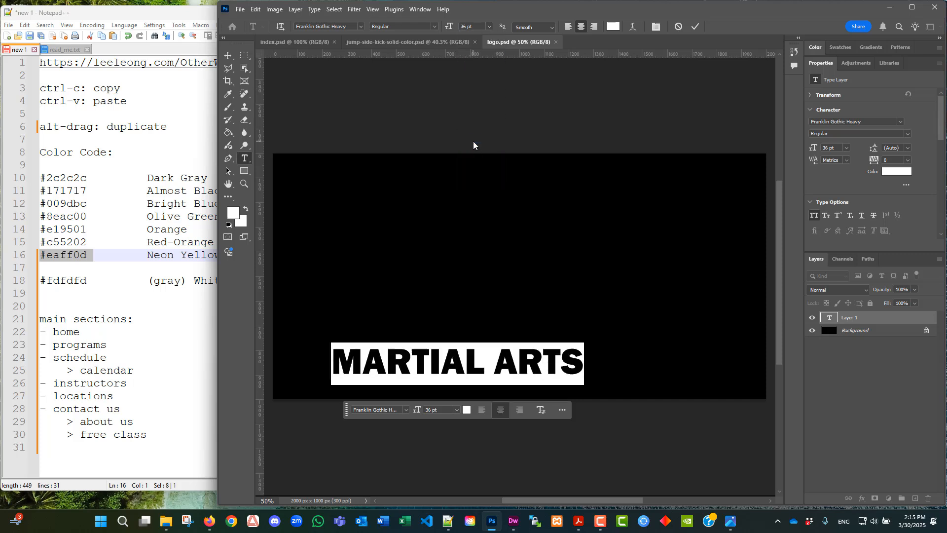
click(490, 28)
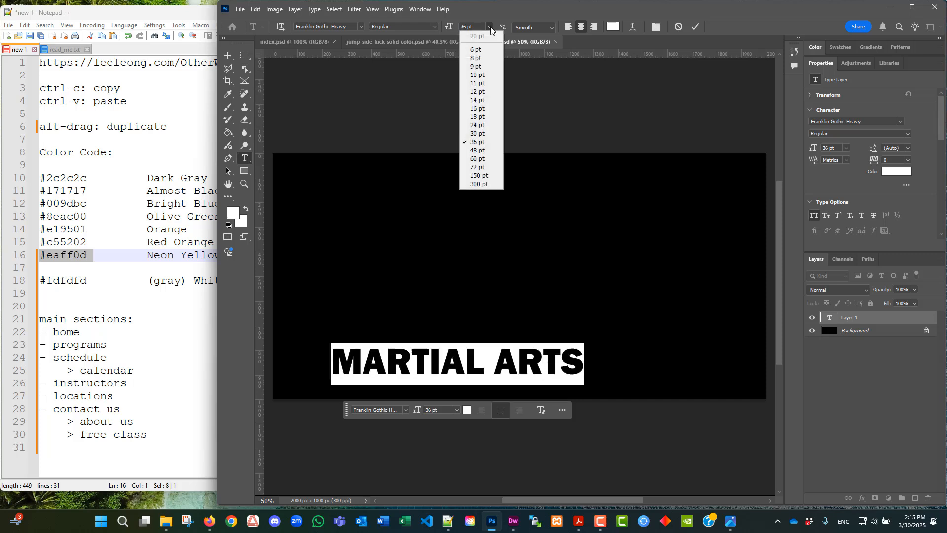
click(411, 9)
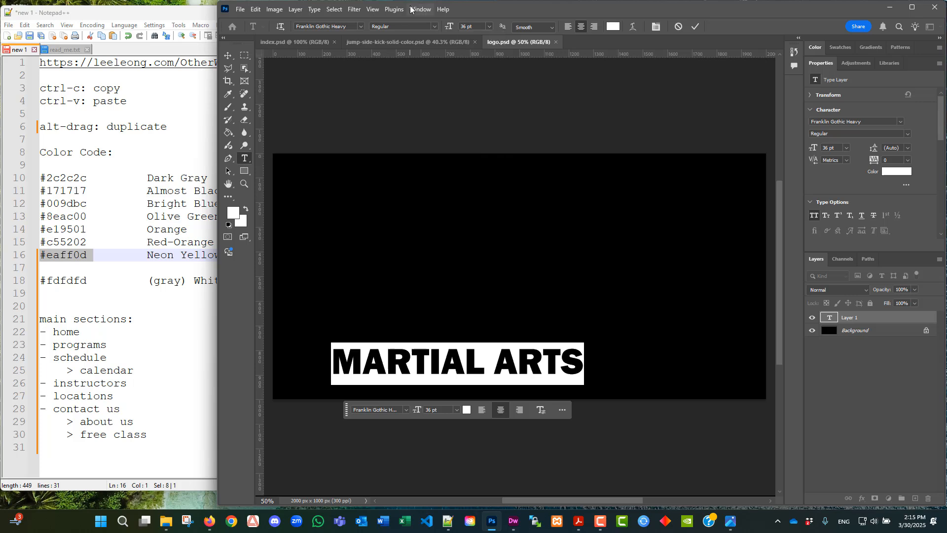
click(409, 11)
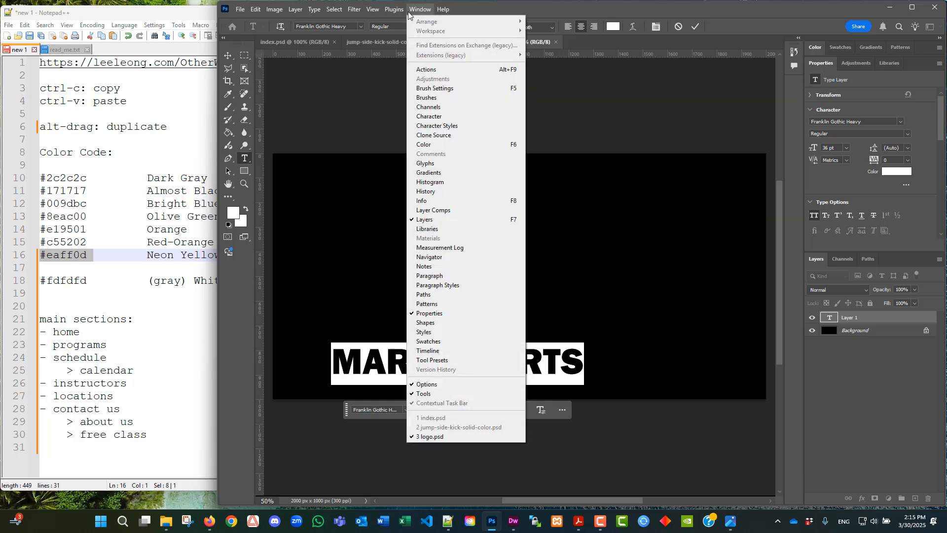
click(429, 117)
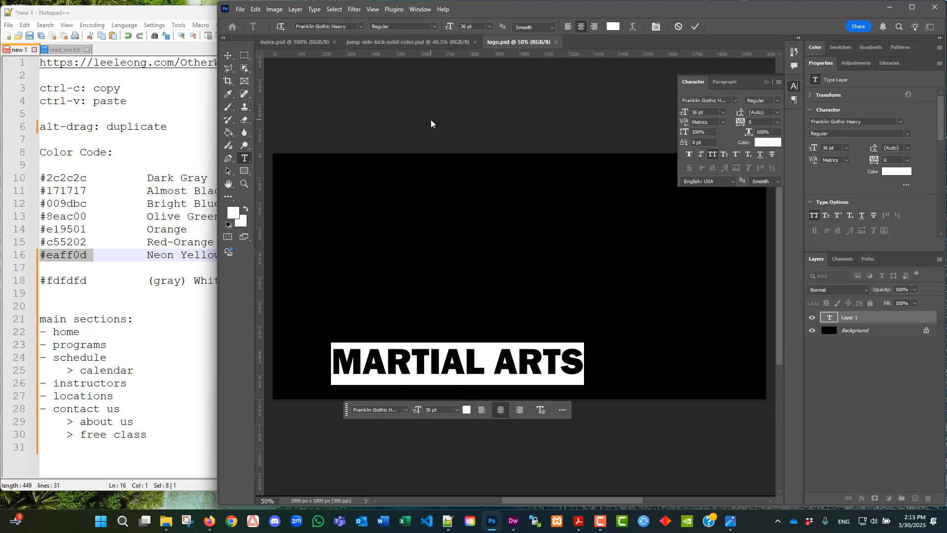
Set the whole MARTIAL ARTS text to 48 pt and center it near the canvas's lower edge.
click(386, 363)
drag(332, 360, 585, 363)
click(490, 27)
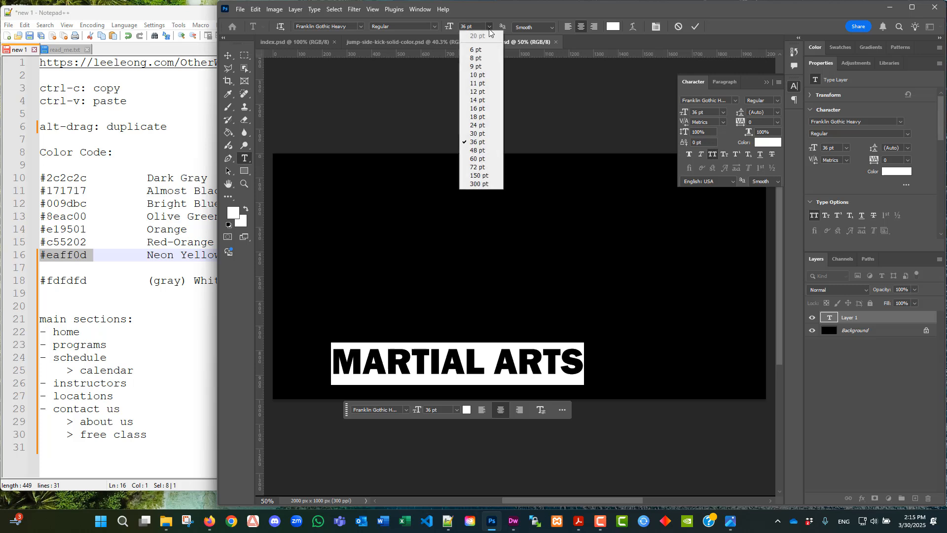
click(488, 150)
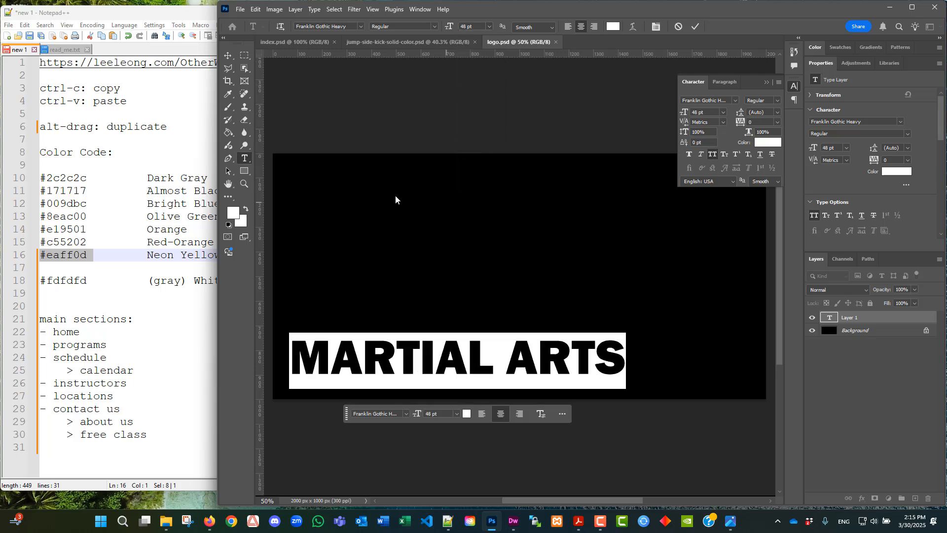
click(224, 57)
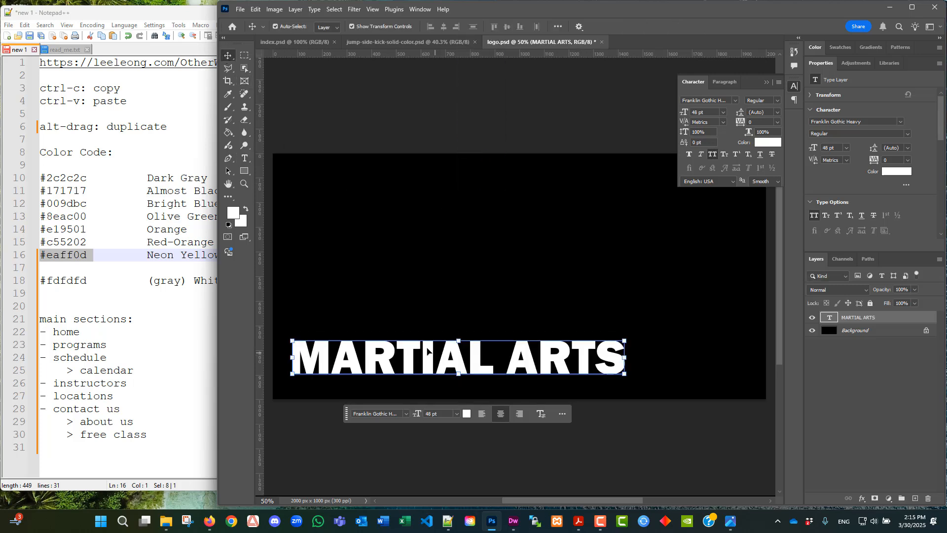
drag(445, 357, 509, 371)
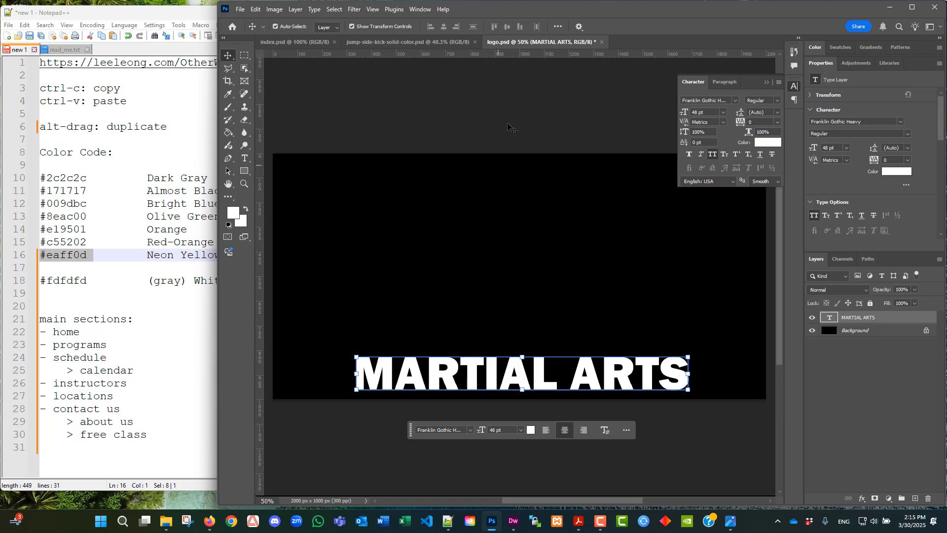
Enlarge the whole MARTIAL ARTS text to 60 pt and then to 70 pt.
key(t)
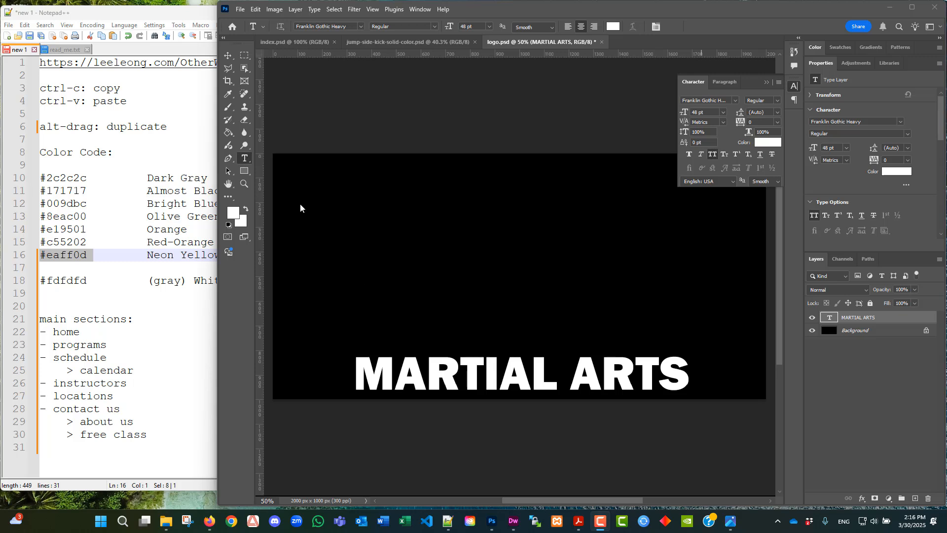
click(244, 159)
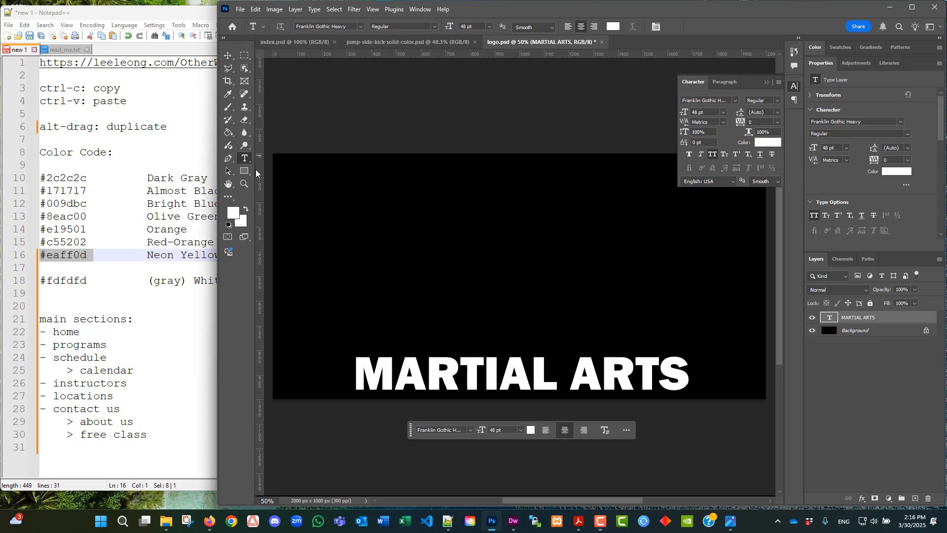
drag(354, 368, 690, 375)
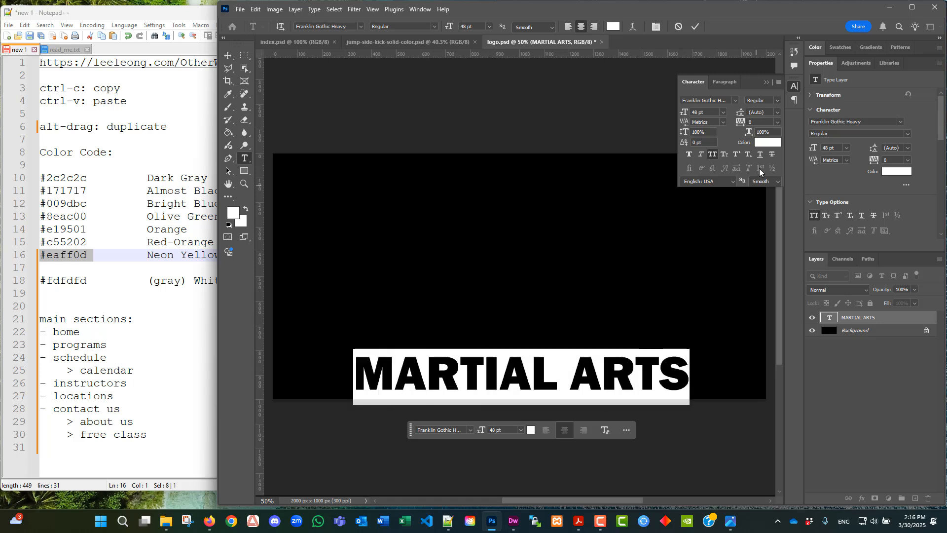
click(723, 112)
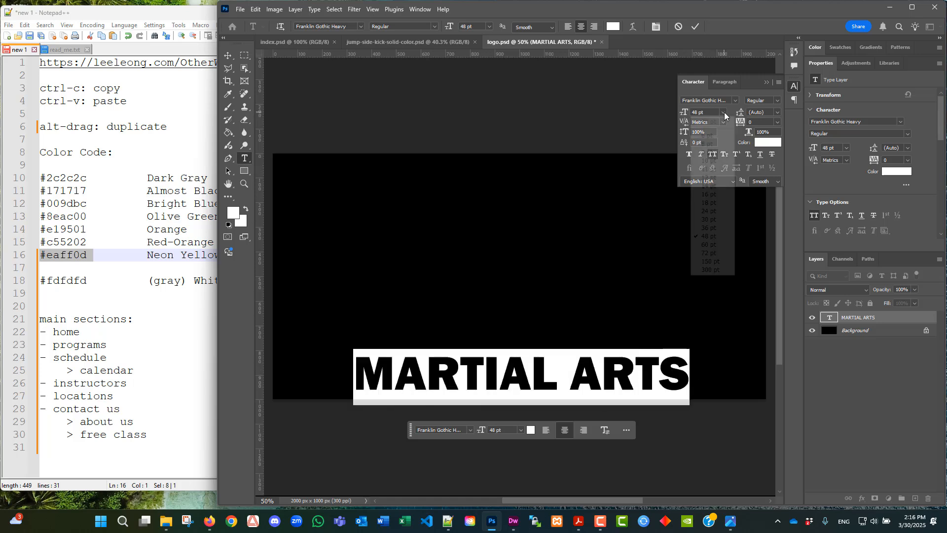
click(715, 245)
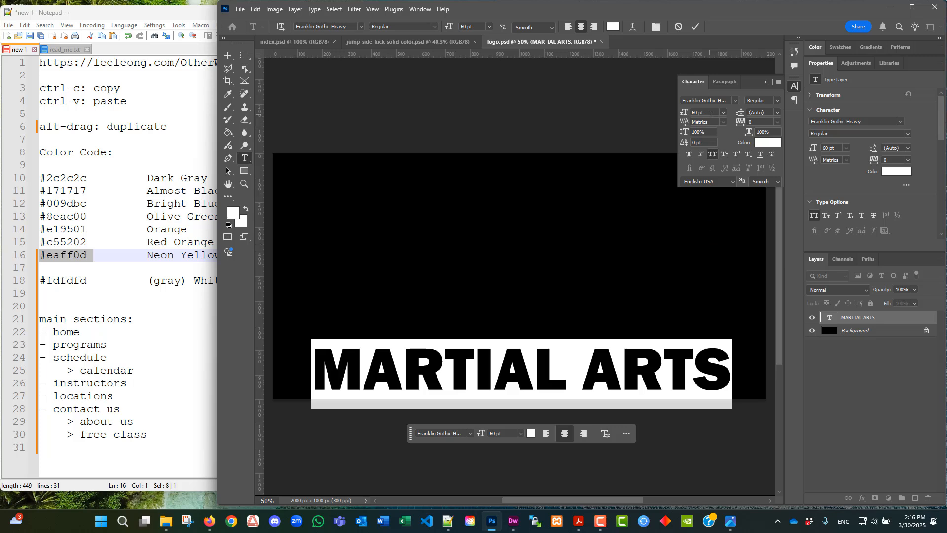
click(680, 115)
text(7)
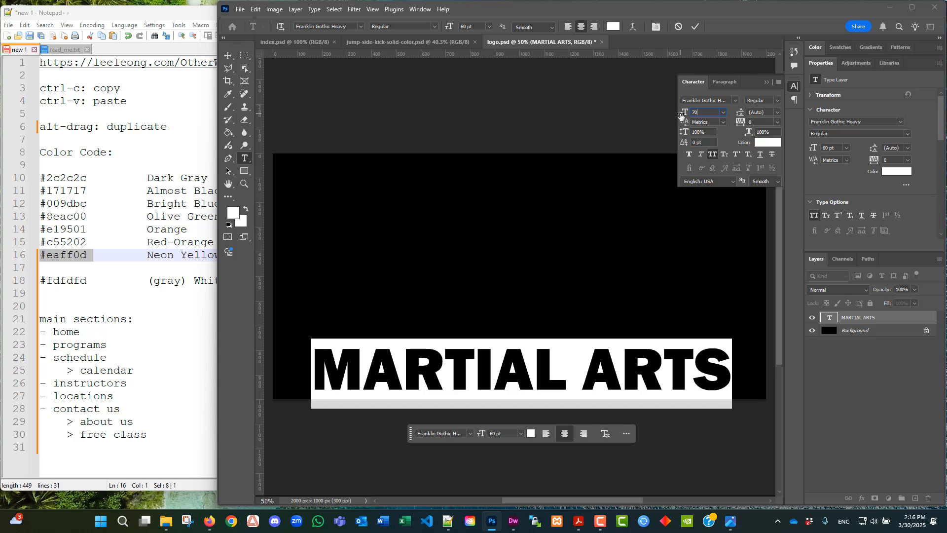
text(0)
key(Return)
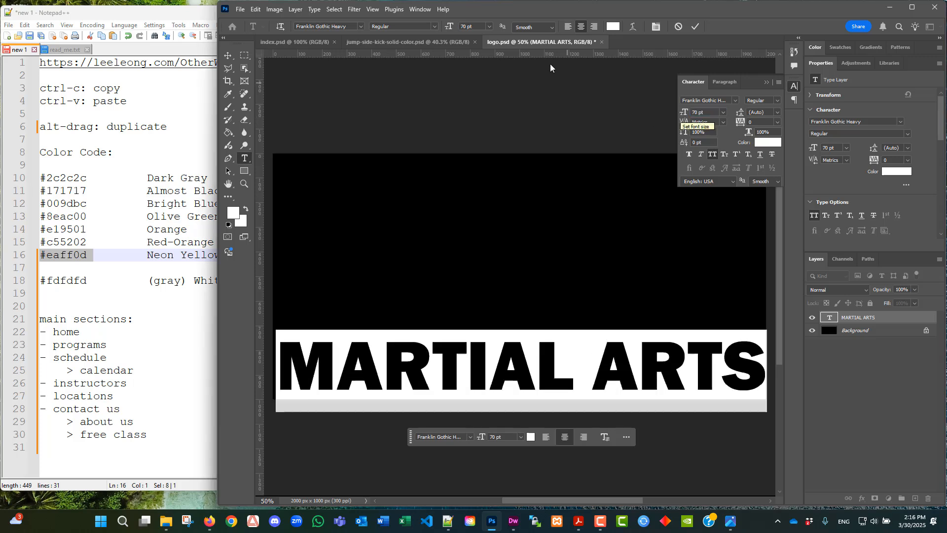
Move the MARTIAL ARTS text slightly down and left so it sits just above the canvas's lower edge.
click(228, 55)
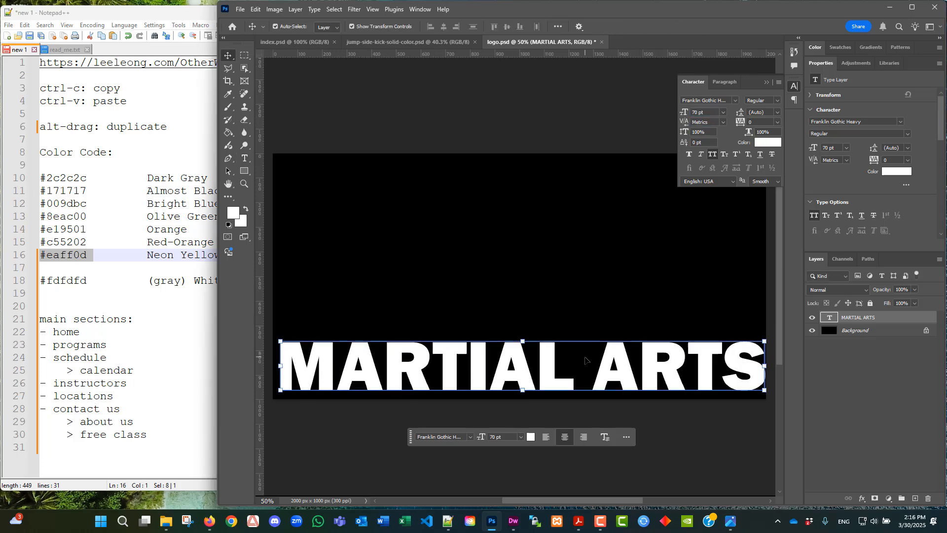
drag(607, 367, 603, 372)
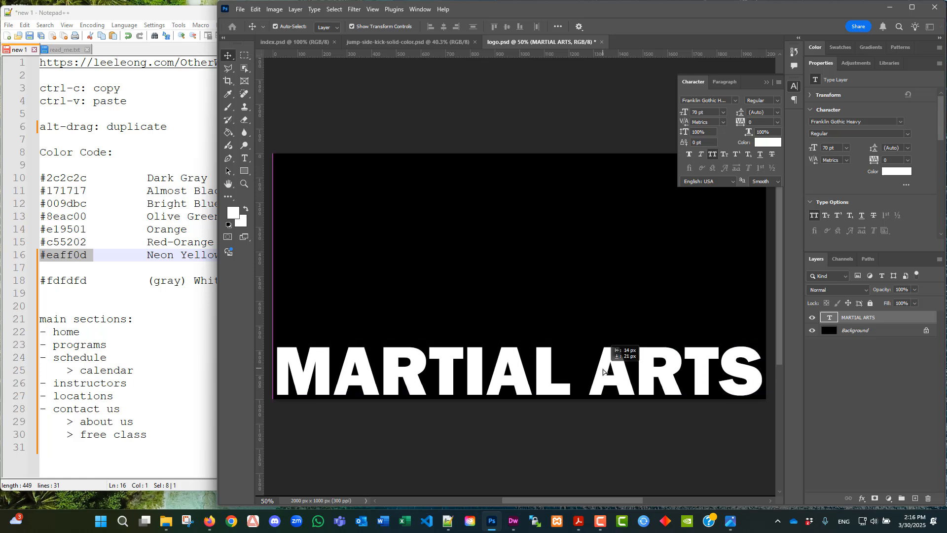
drag(605, 371, 604, 371)
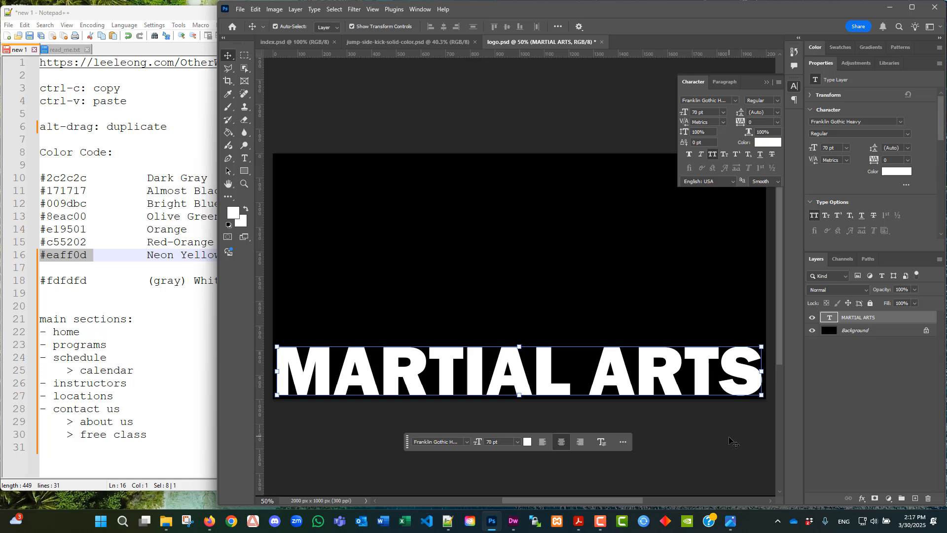
Add a Drop Shadow to the MARTIAL ARTS layer with a distance of 2 px and a size of 2 px.
click(863, 499)
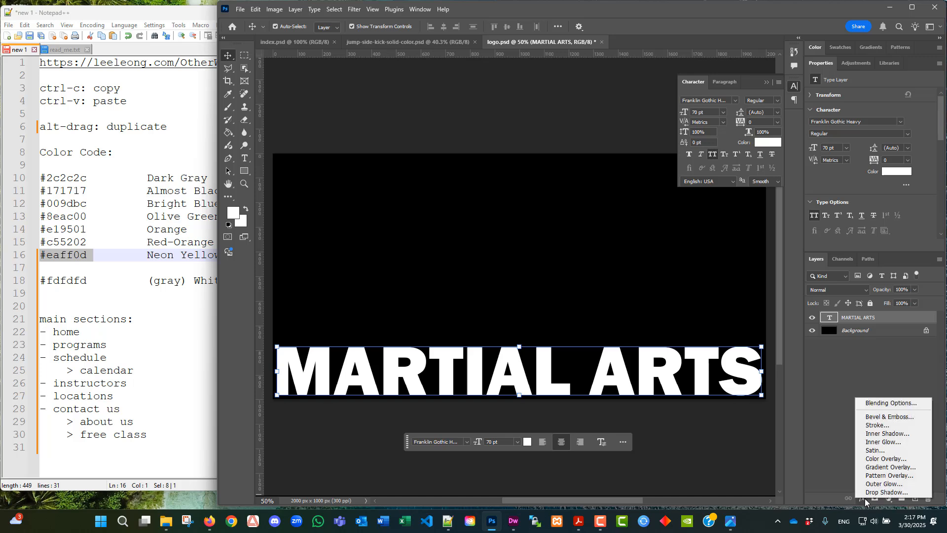
click(869, 493)
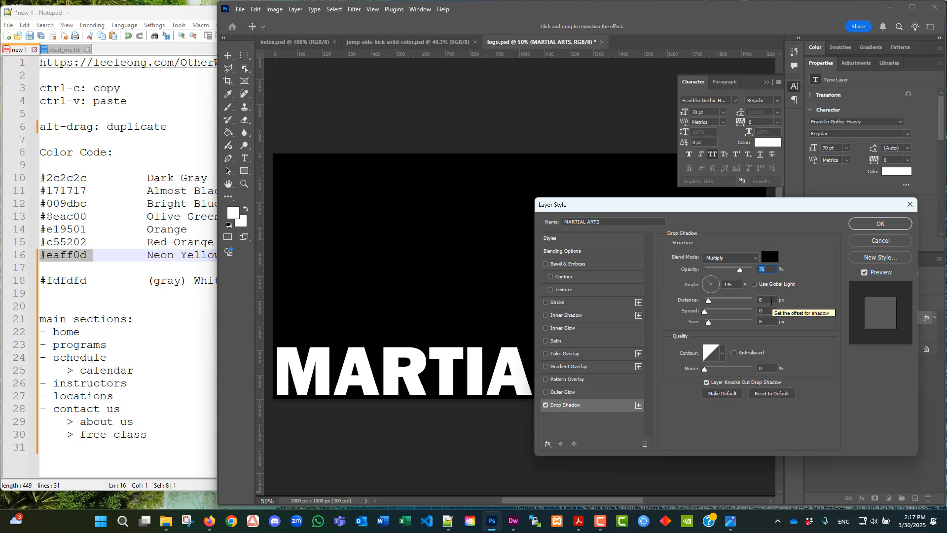
click(767, 301)
text(2)
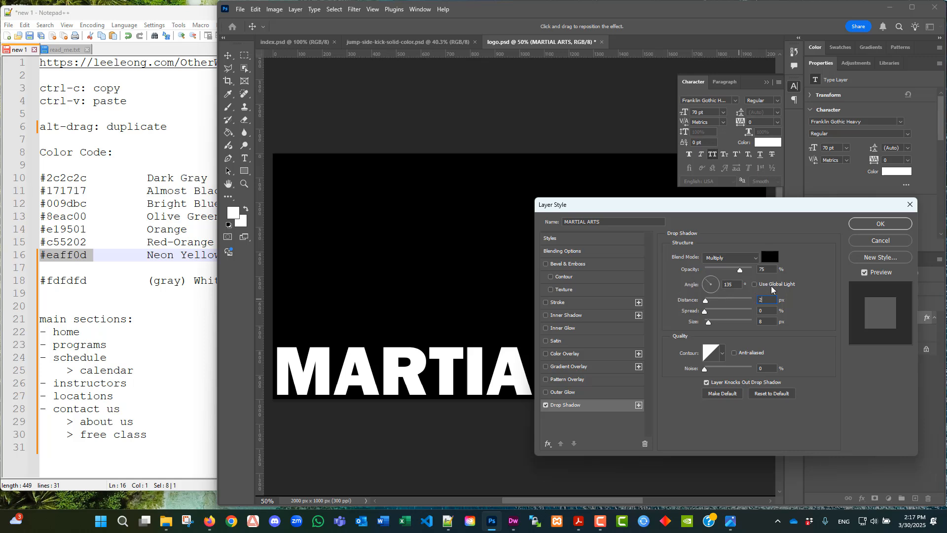
click(773, 322)
text(2)
click(862, 225)
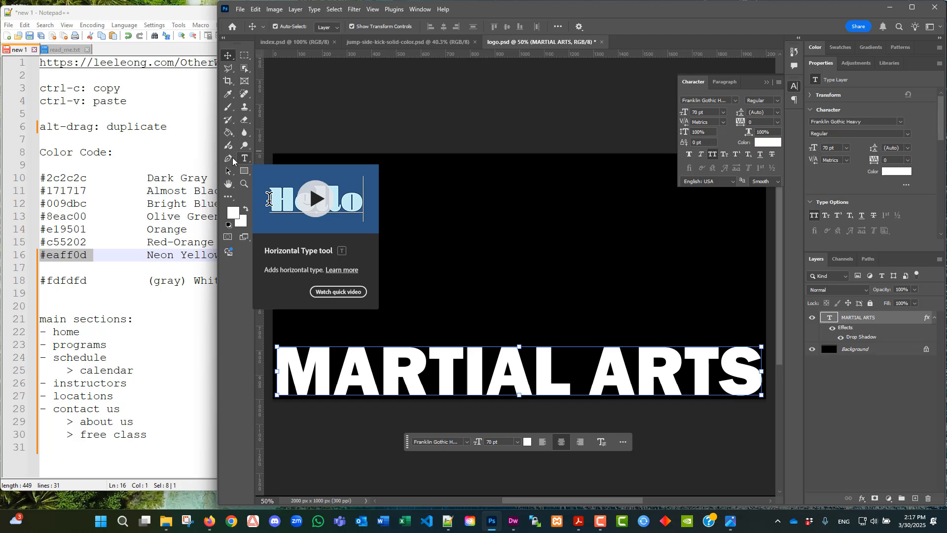
Copy the Bright Blue color code #009dbc from the Notepad++ notes and return to Photoshop.
click(79, 211)
click(80, 211)
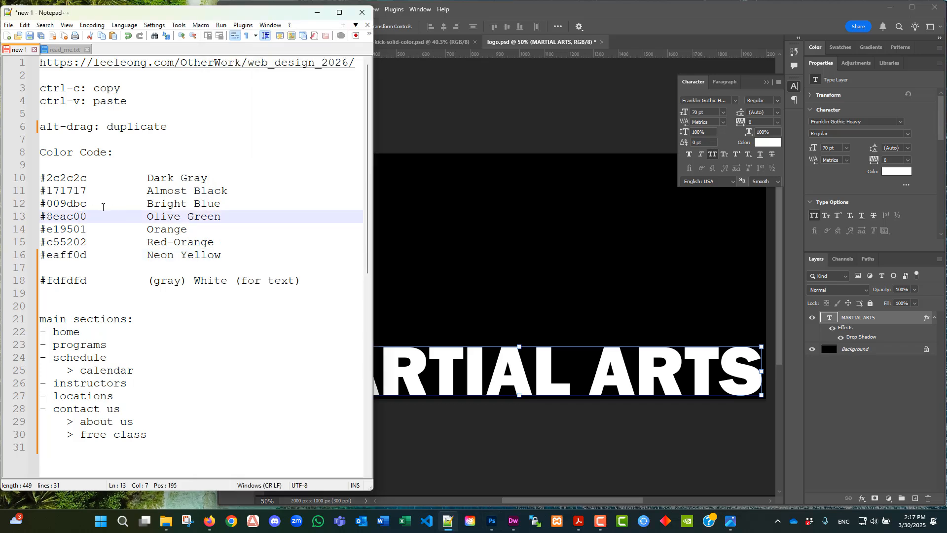
drag(95, 204, 27, 208)
key(ctrl+c)
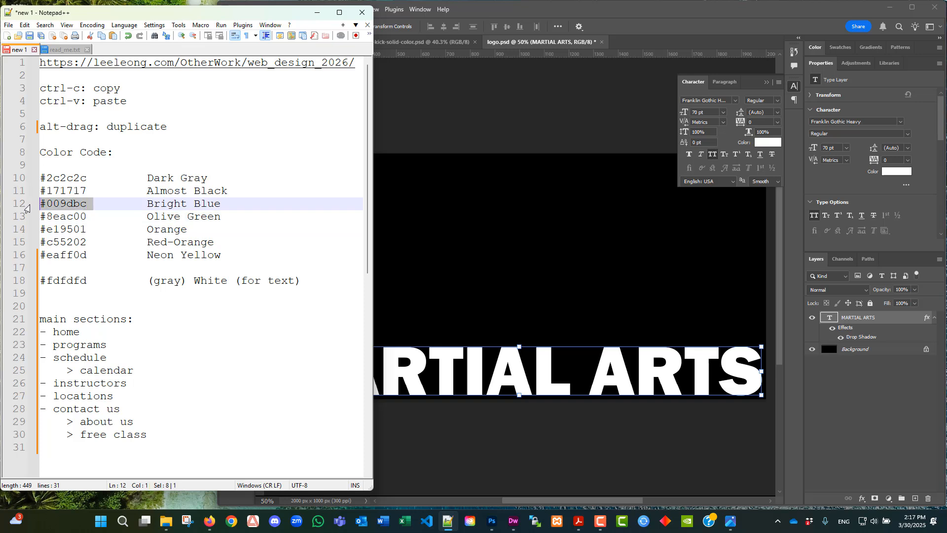
click(501, 15)
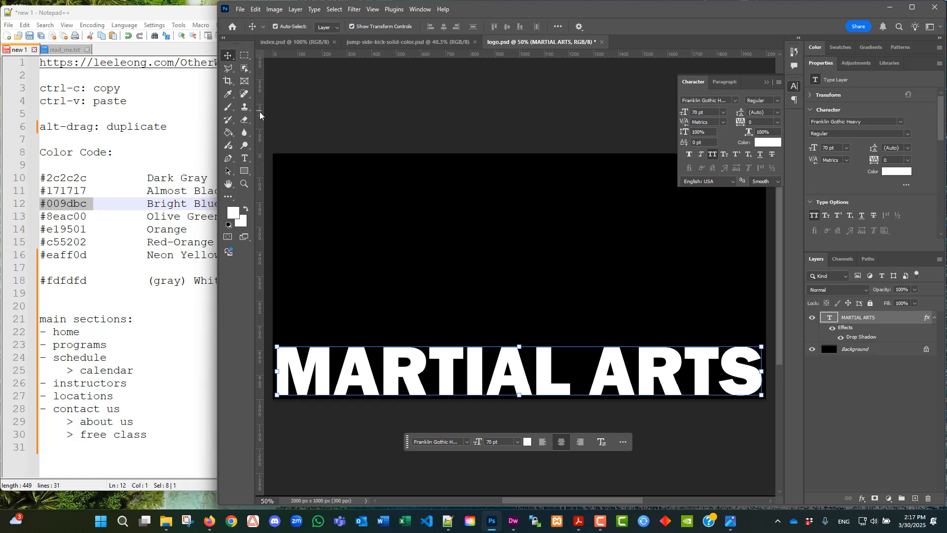
Choose the Pen tool and set it to draw in Shape mode.
right_click(232, 158)
click(266, 160)
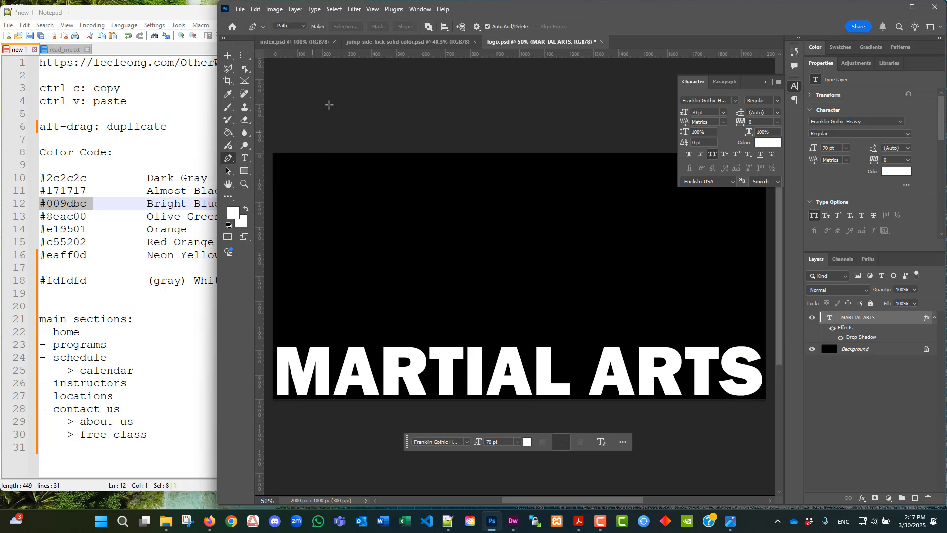
click(298, 25)
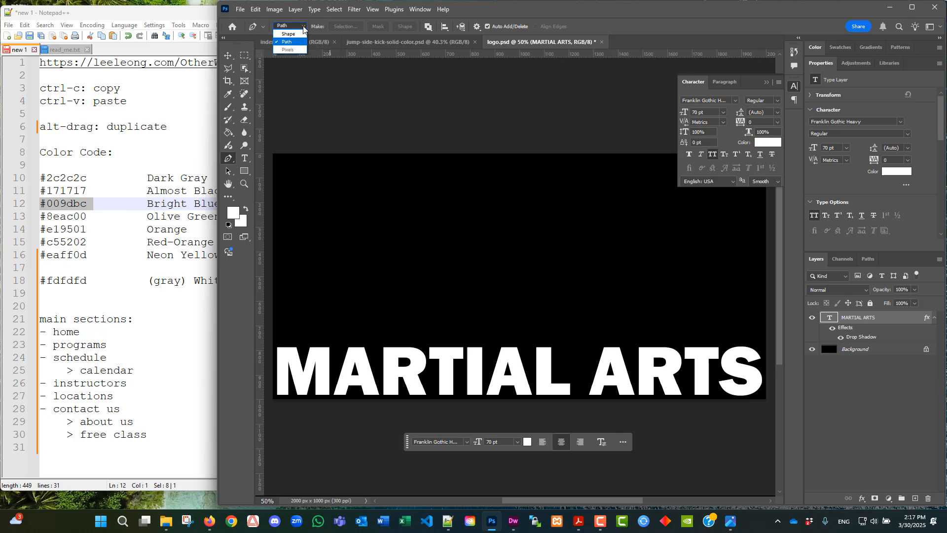
click(303, 34)
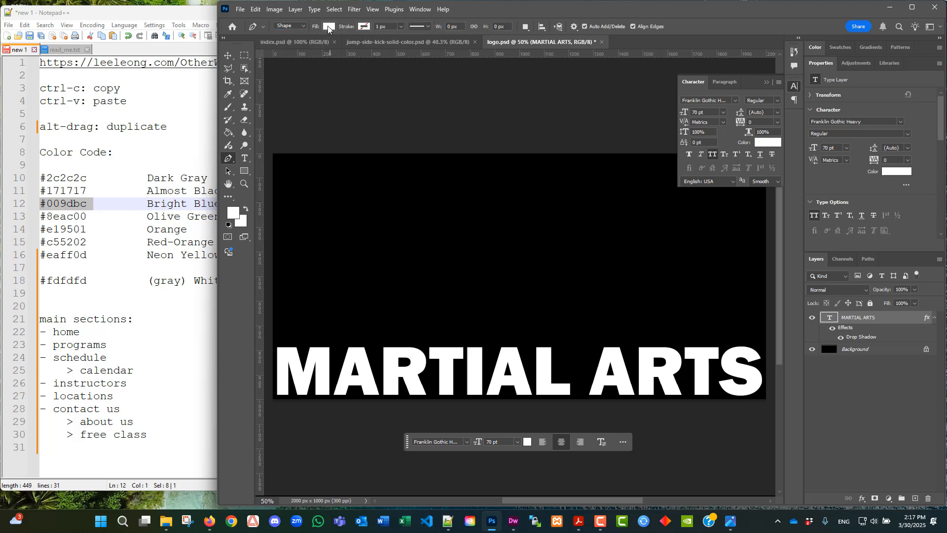
Set the pen shape's fill color to the copied #009dbc.
click(328, 27)
click(391, 45)
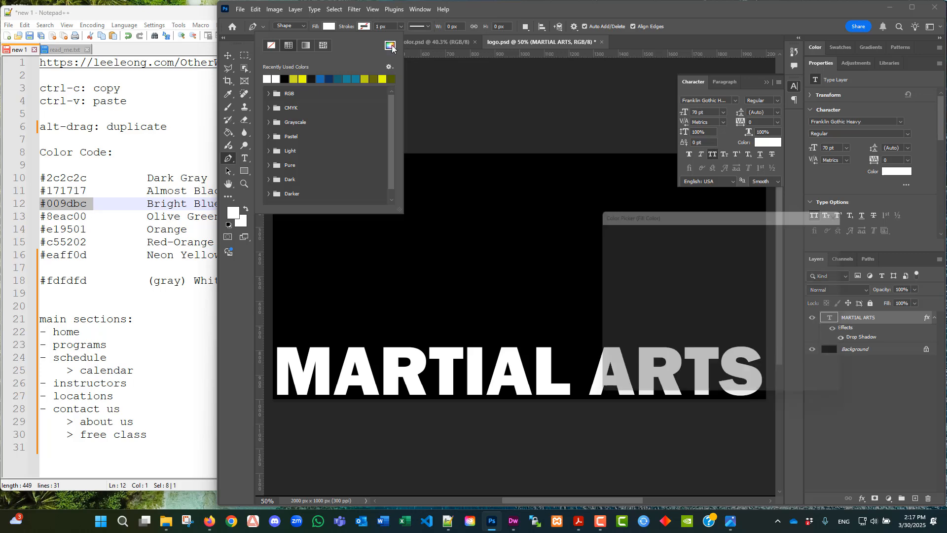
key(ctrl+v)
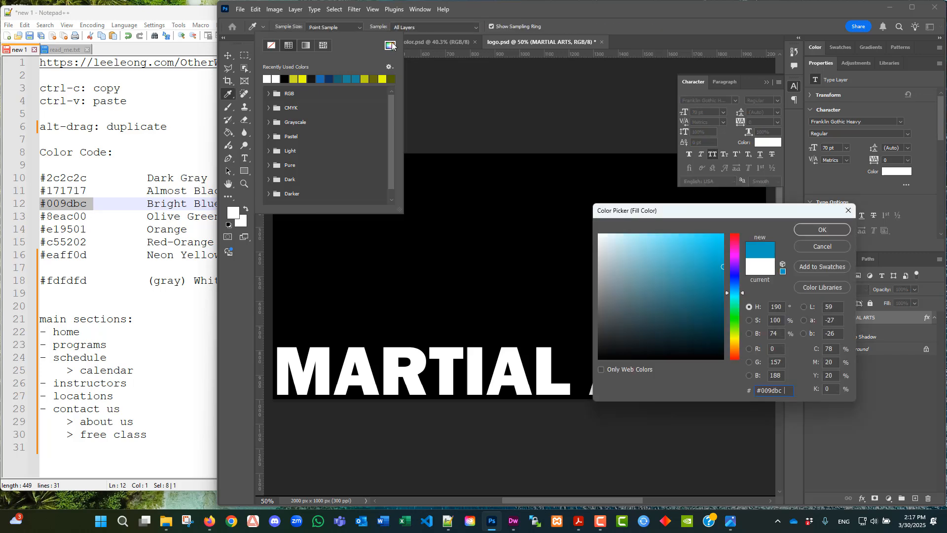
click(803, 231)
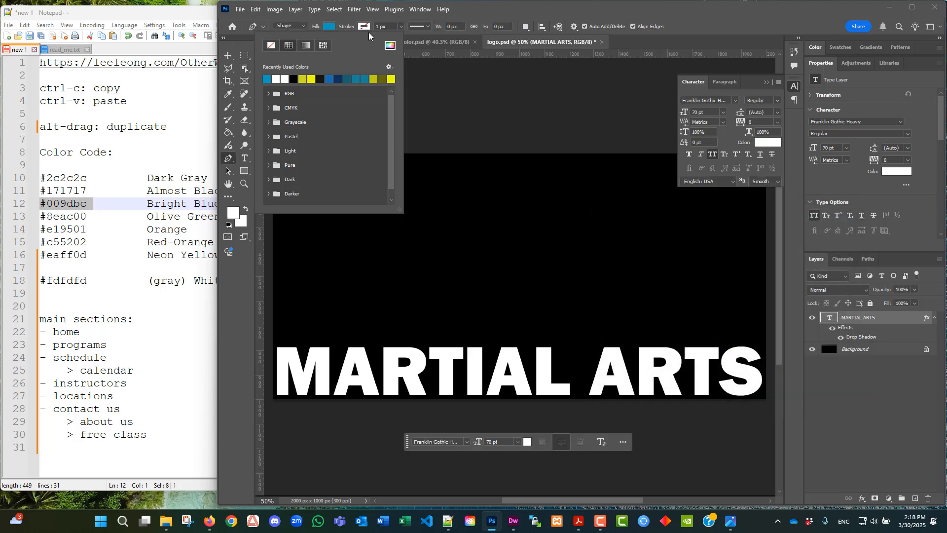
Set the pen shape's fill to none and its stroke color to the copied #009dbc.
click(326, 31)
click(327, 30)
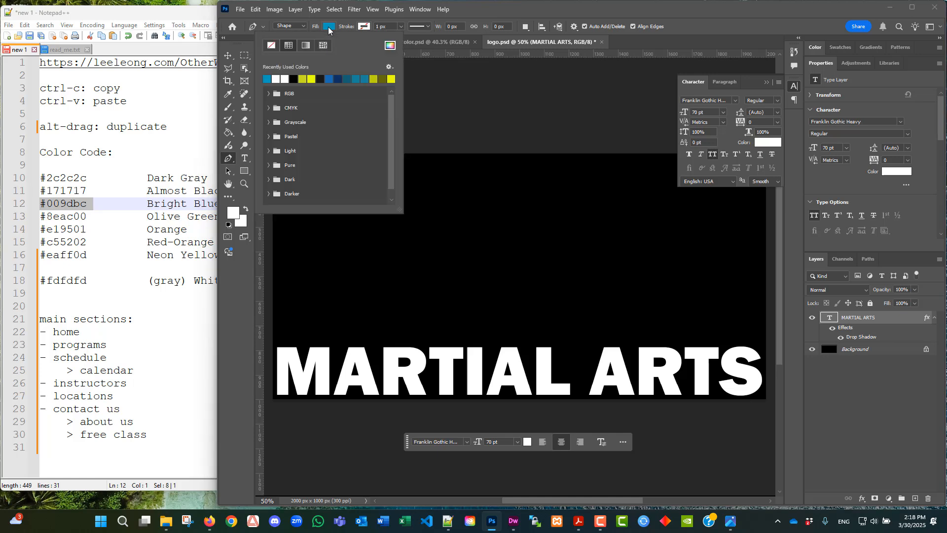
click(272, 46)
click(365, 28)
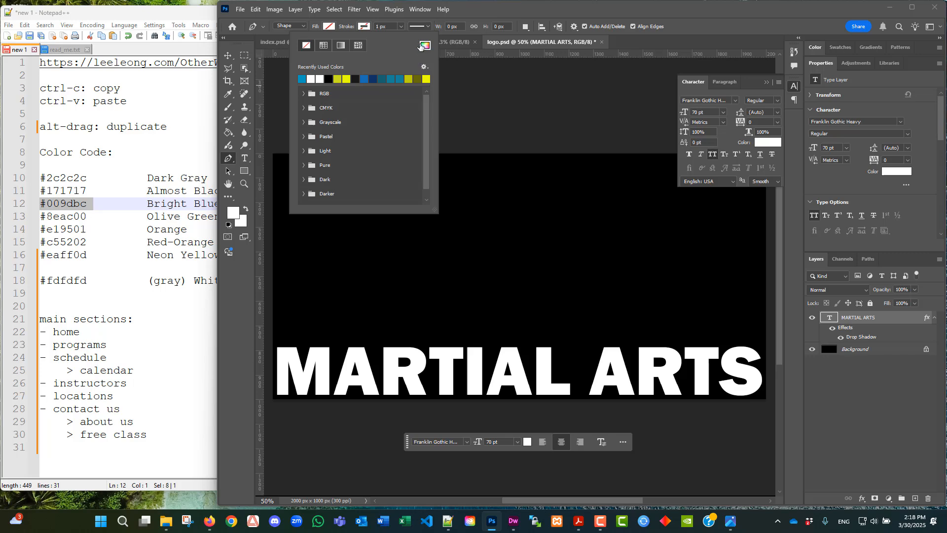
click(426, 46)
key(ctrl+v)
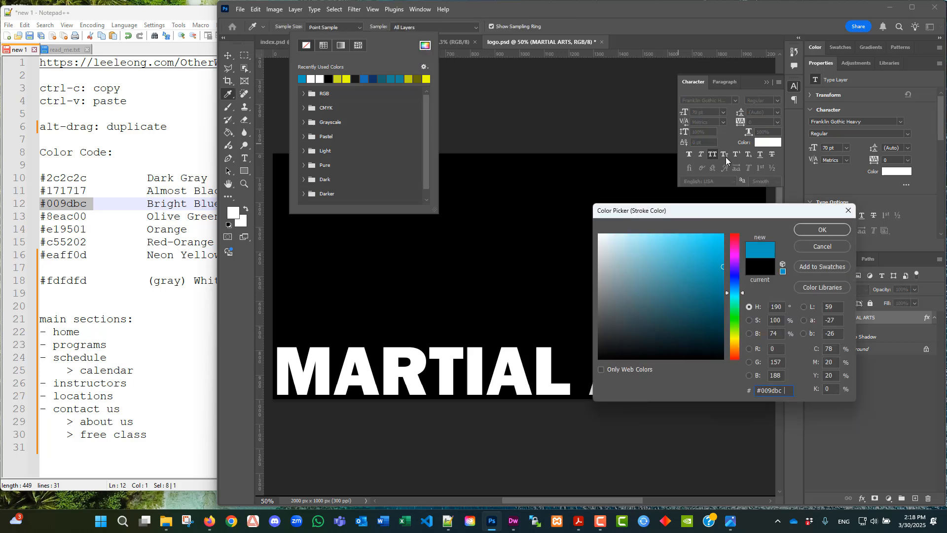
click(819, 228)
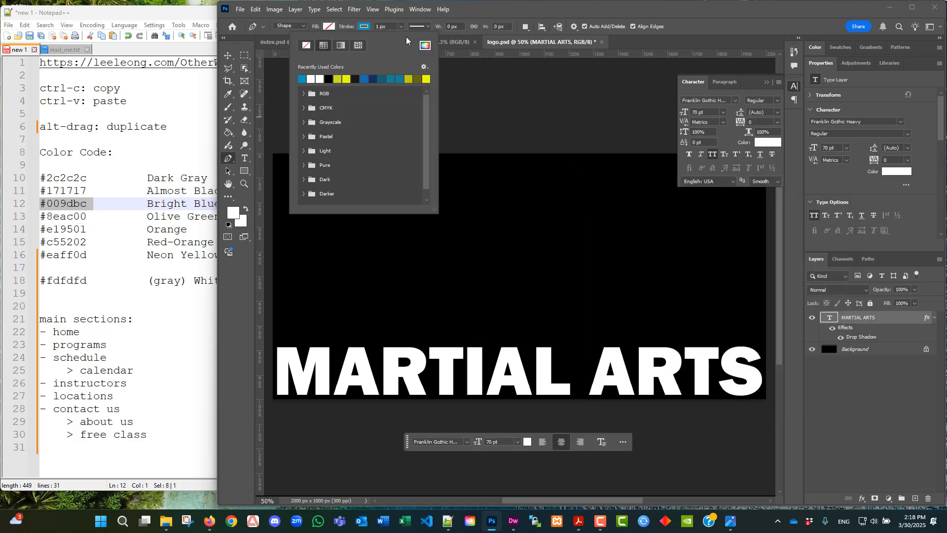
Set the stroke width to 50 px and draw a horizontal line about 1952 px long just above the MARTIAL ARTS text.
click(401, 27)
mouse_move(401, 38)
mouse_down()
mouse_move(412, 41)
mouse_move(394, 27)
mouse_move(373, 38)
mouse_up()
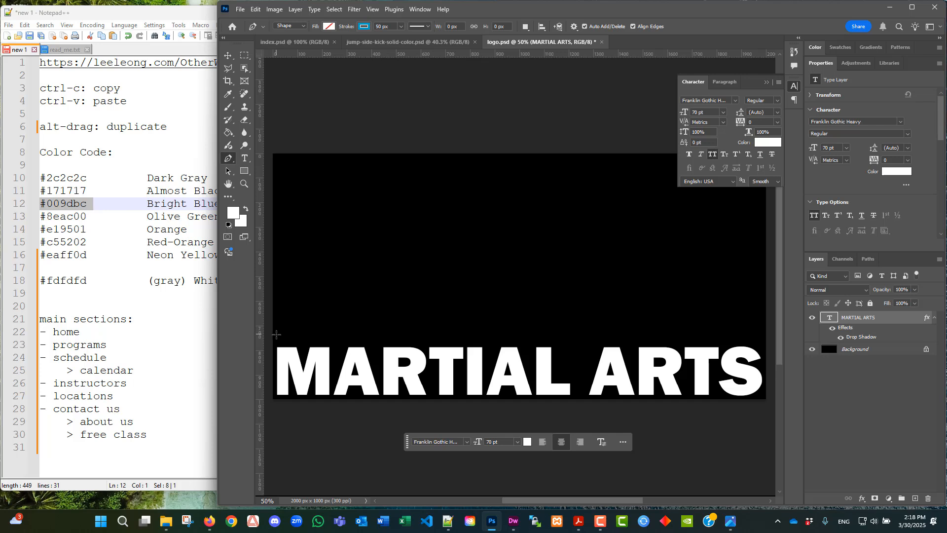
click(276, 334)
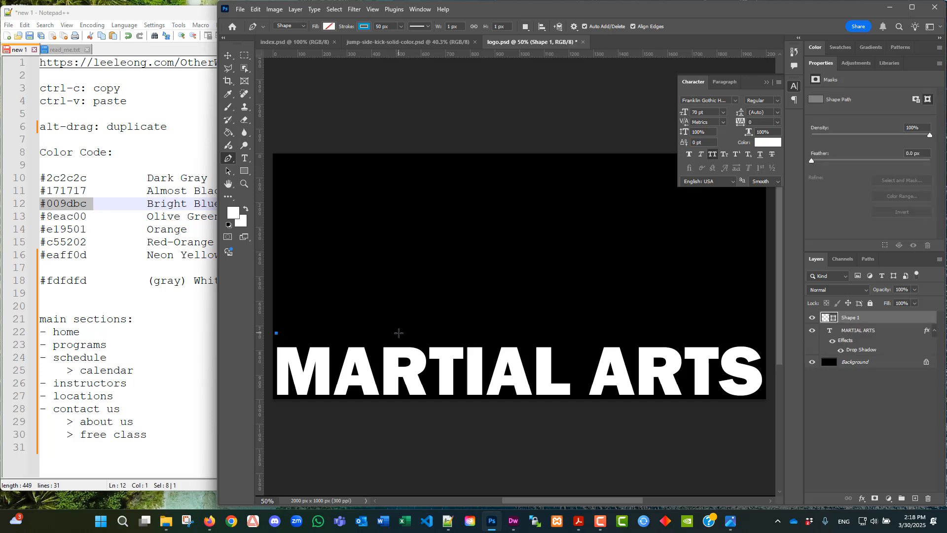
click(758, 334)
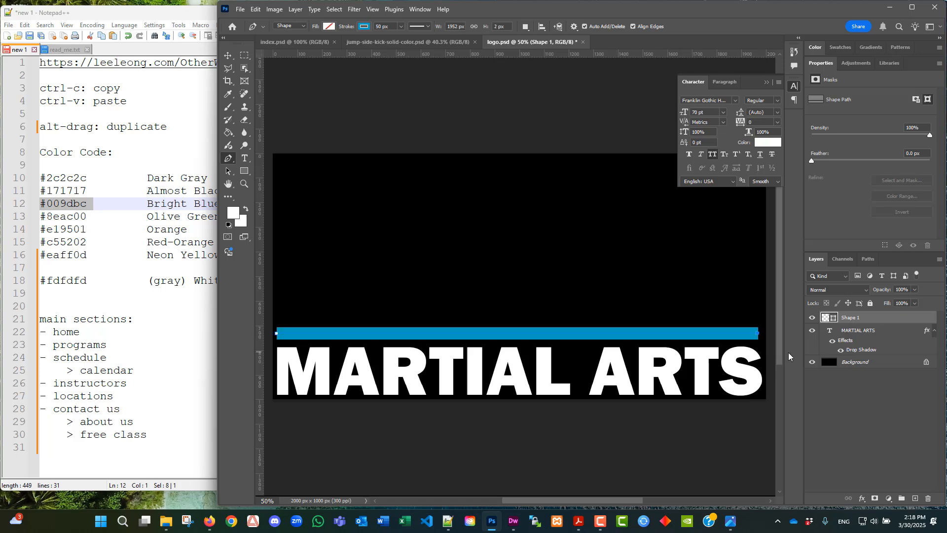
Nudge the right end of the blue line slightly upward.
key(Up)
key(Up)
key(Up)
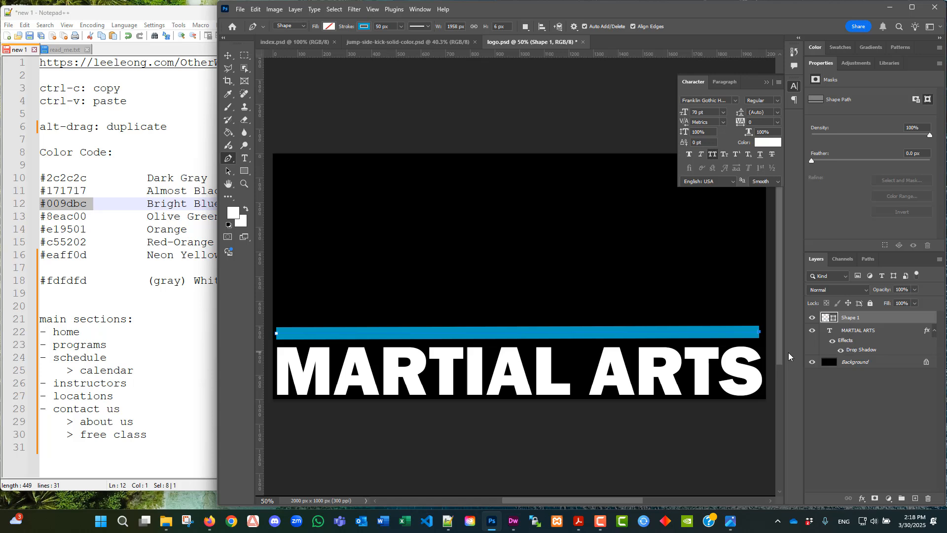
Nudge the right end of the blue line slightly higher and reduce its stroke width to 35 px.
key(Up)
key(Up)
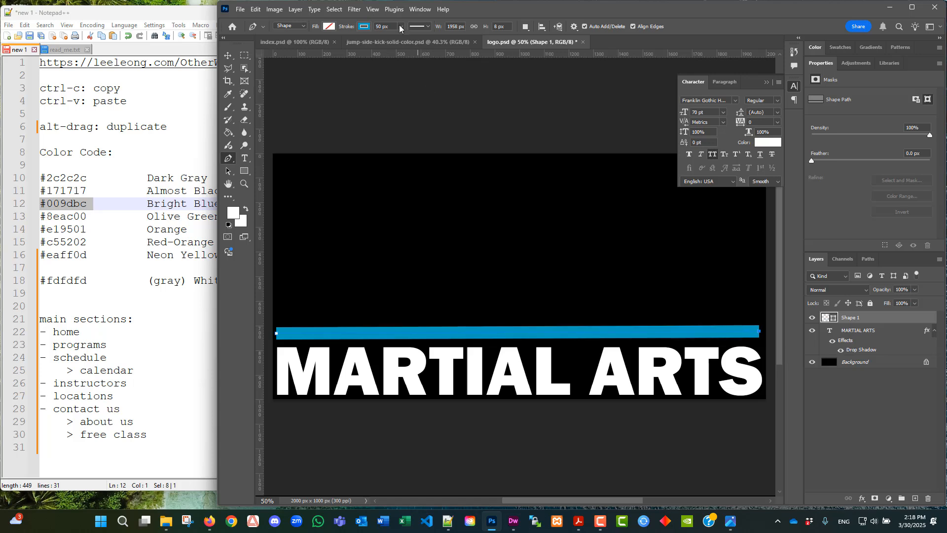
click(370, 26)
text(4)
key(Return)
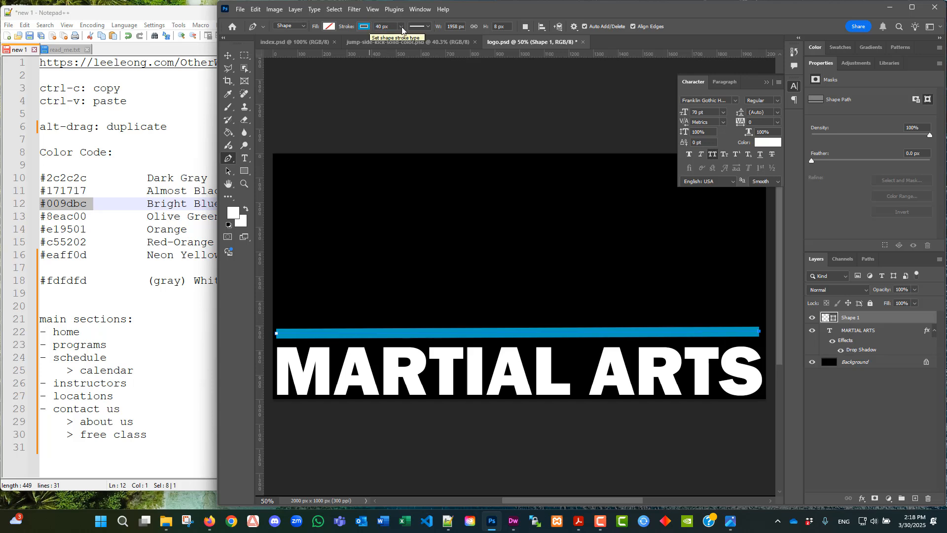
click(369, 27)
text(35)
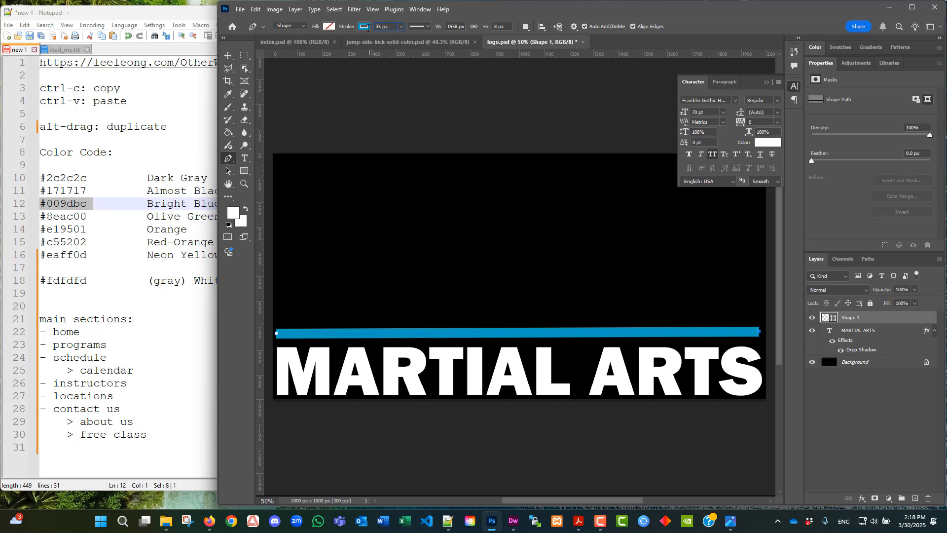
key(Return)
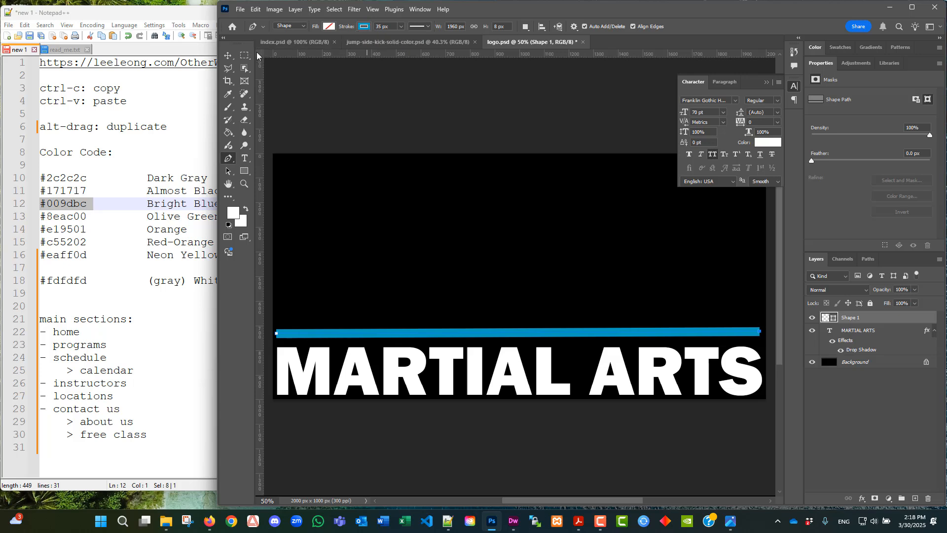
Shift the blue line slightly to the right and up to align with the MARTIAL ARTS text, and deselect it.
click(228, 56)
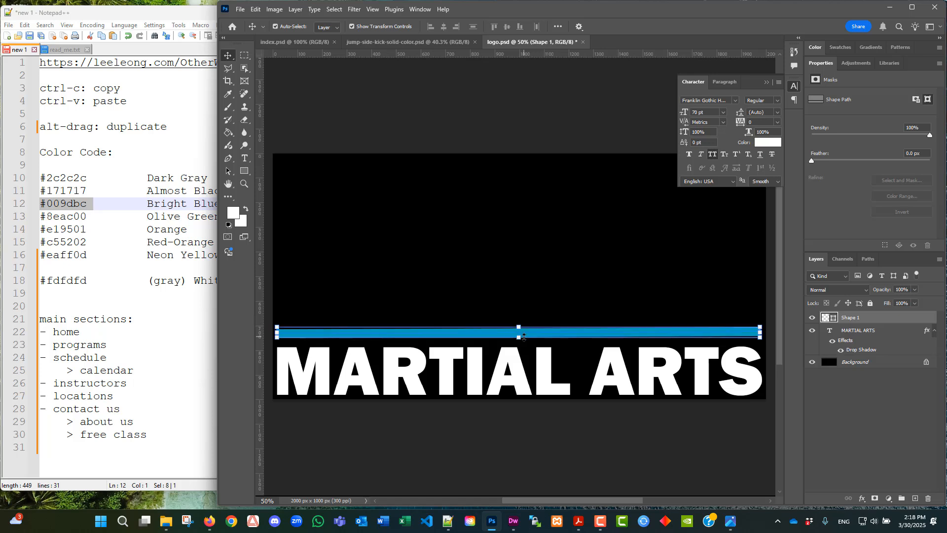
key(Right)
key(Right)
key(Right)
drag(527, 332, 526, 333)
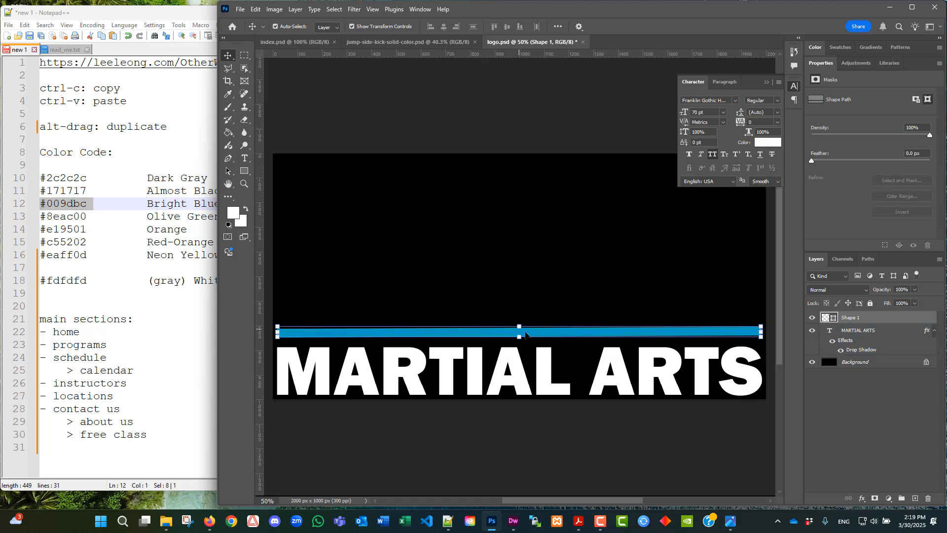
click(549, 290)
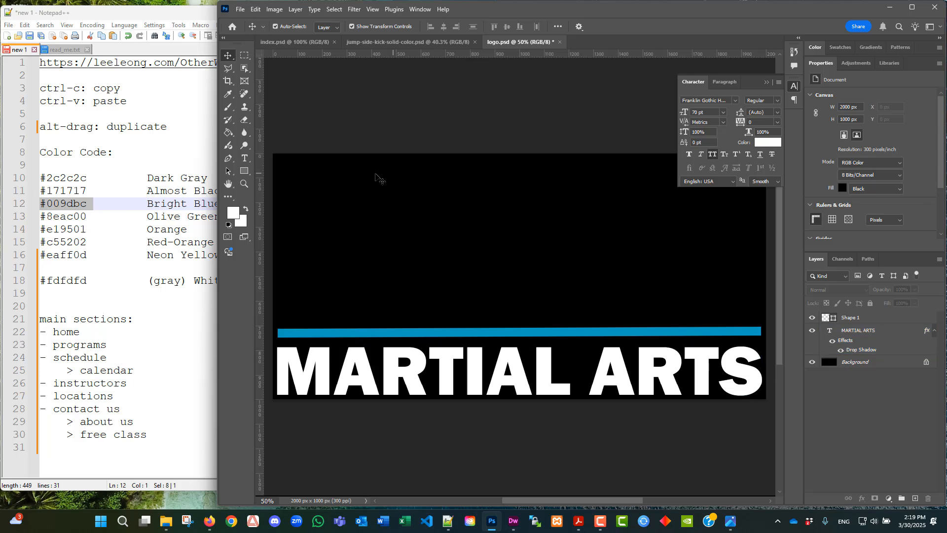
Copy the orange code #e19501 from the Notepad++ notes and set it as the foreground color in Photoshop.
click(121, 195)
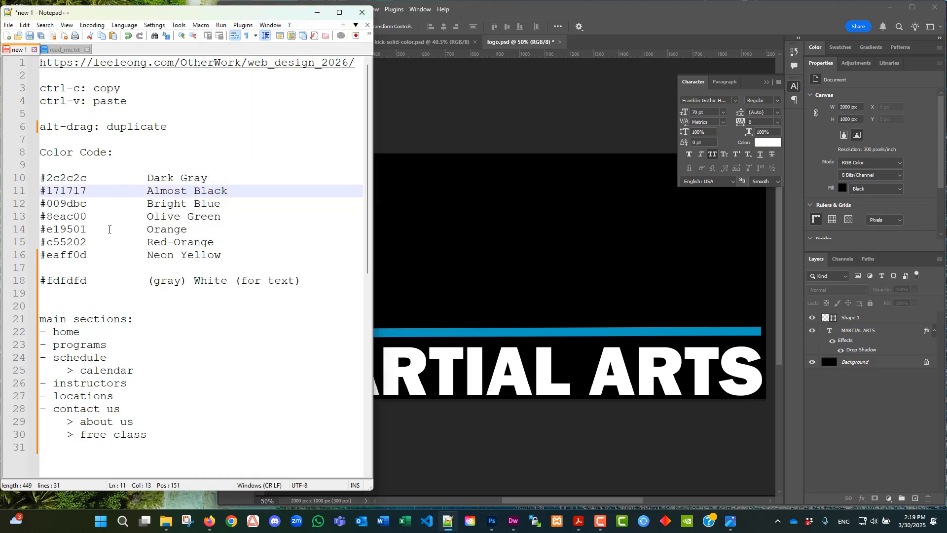
drag(109, 230, 40, 229)
key(ctrl+c)
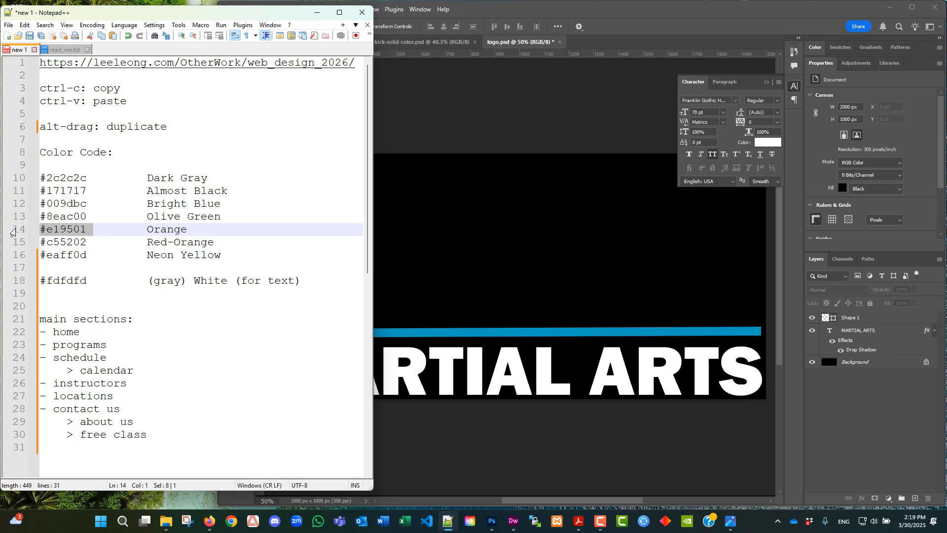
click(552, 43)
click(234, 213)
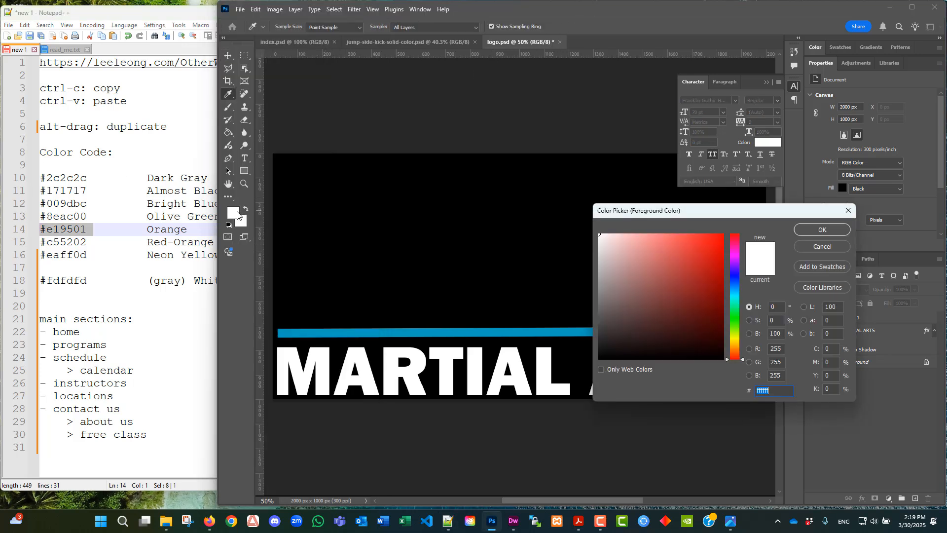
key(ctrl+v)
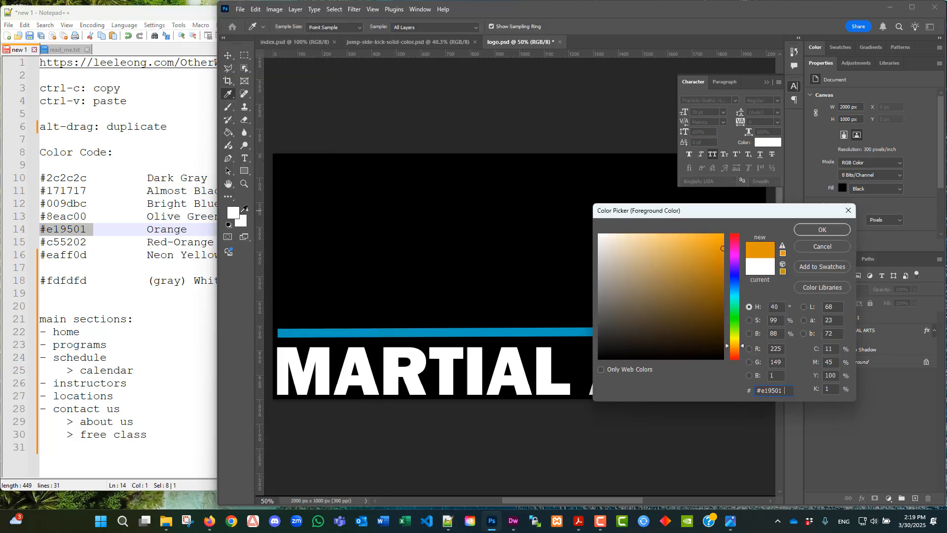
click(828, 229)
Add the horizontal orange text LEE'S at 150 pt above the blue line.
click(243, 160)
right_click(244, 160)
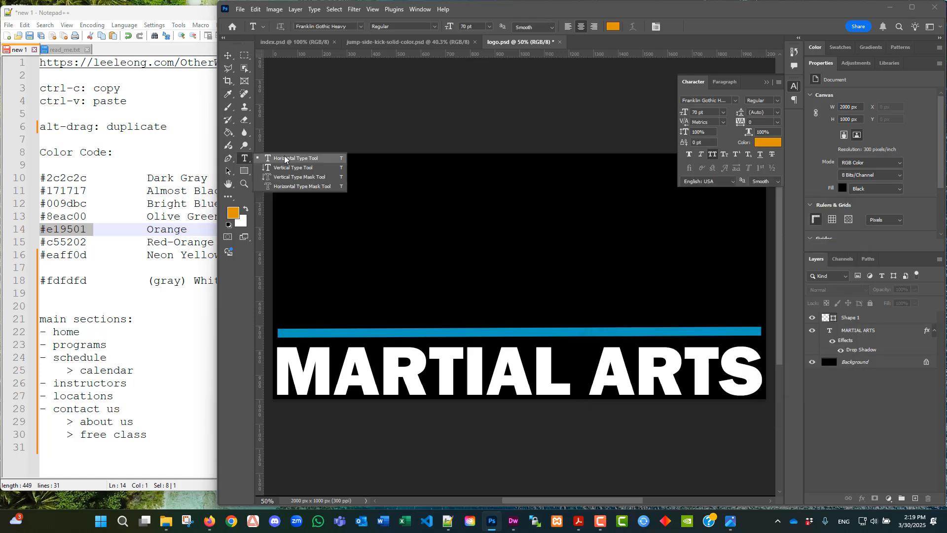
click(285, 159)
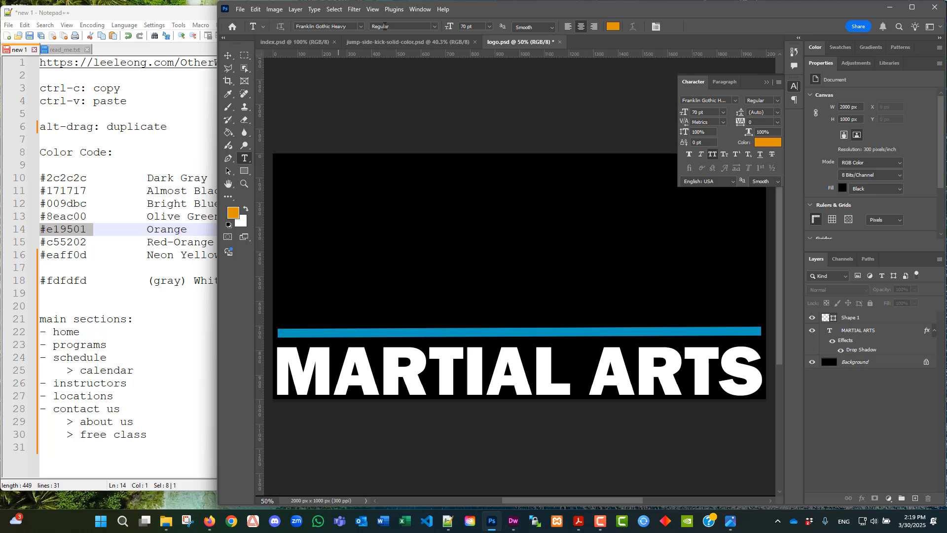
click(488, 27)
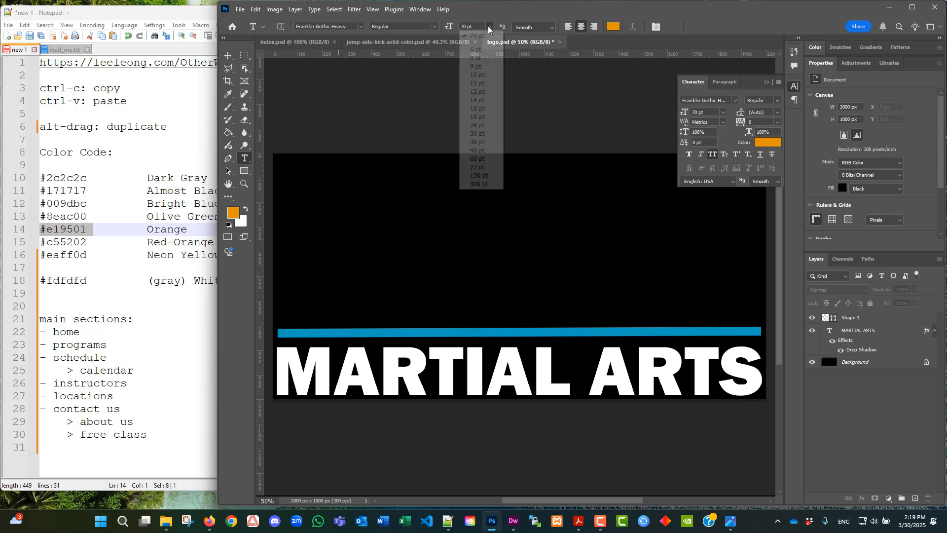
click(485, 177)
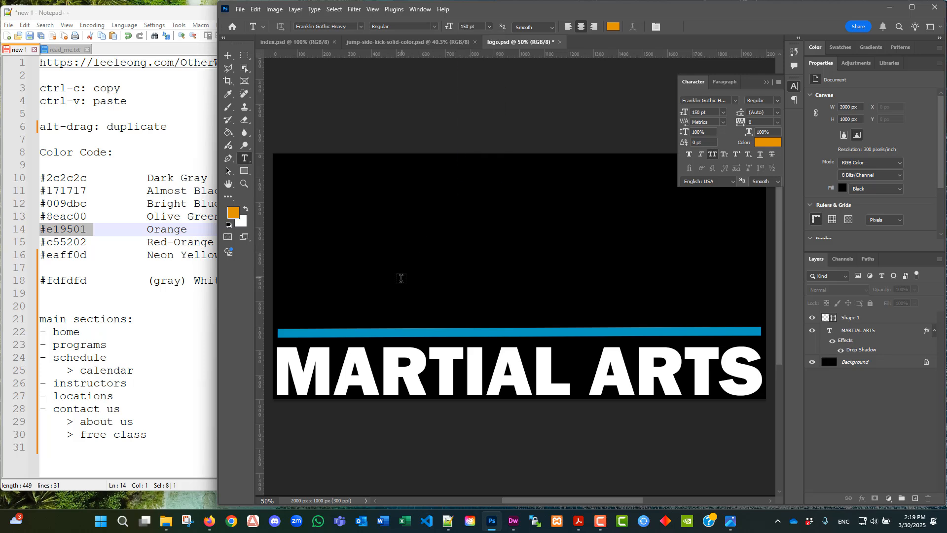
click(541, 275)
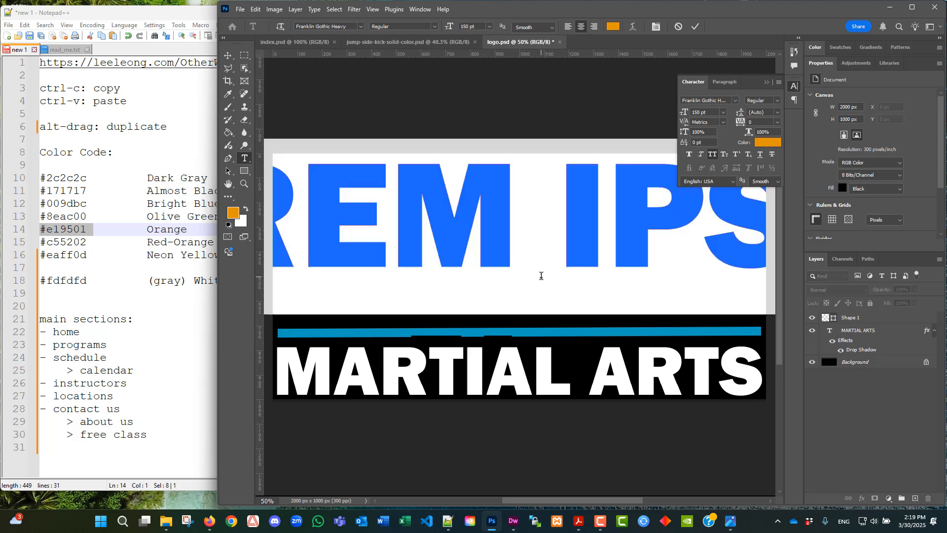
text(LEE)
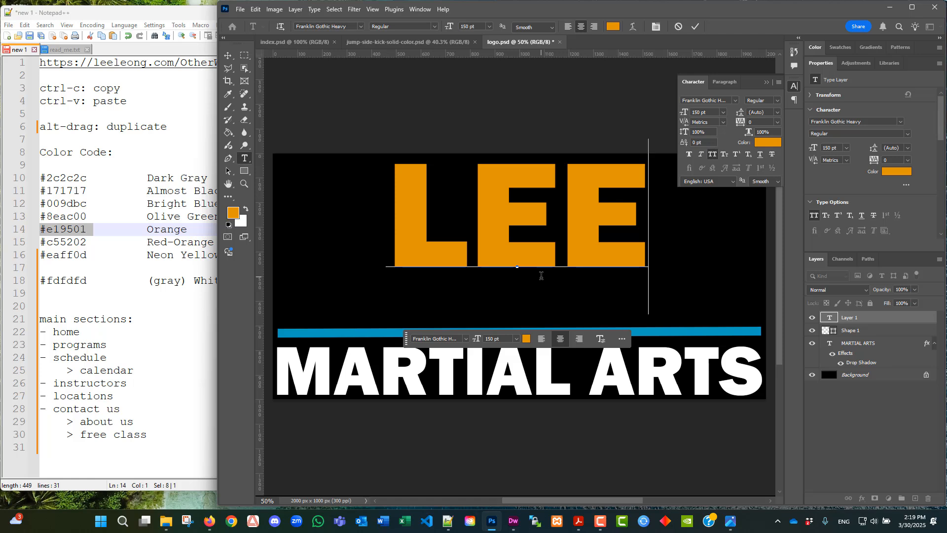
text('S)
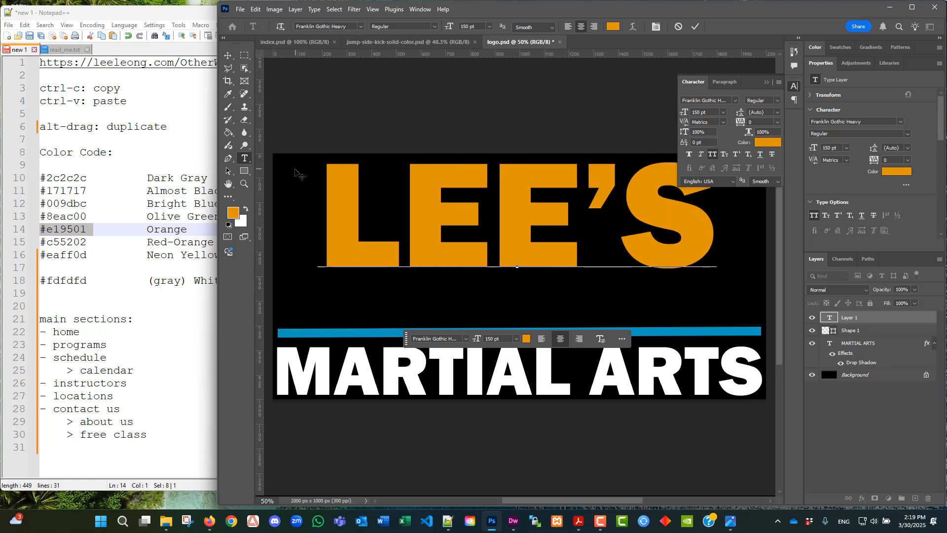
click(229, 55)
mouse_move(439, 178)
mouse_down()
mouse_move(425, 181)
mouse_move(434, 181)
mouse_up()
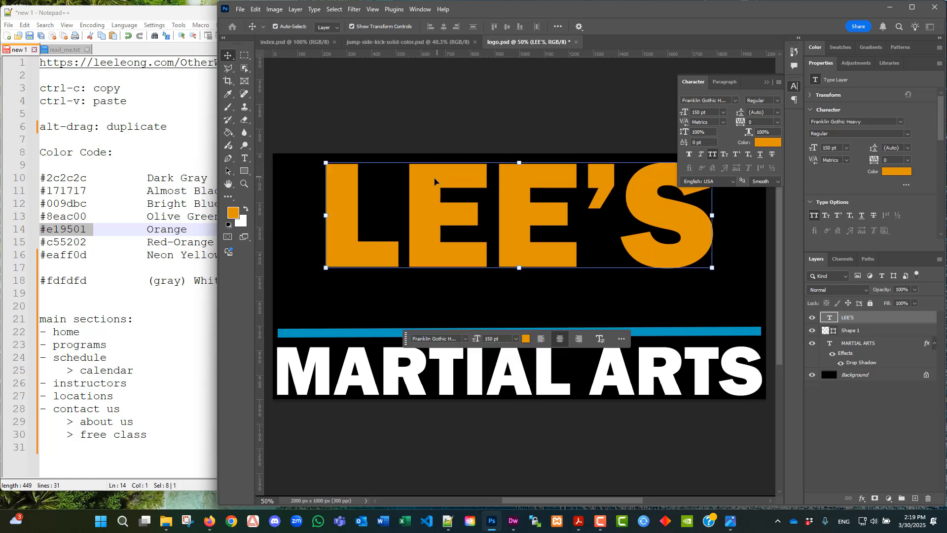
Select the whole LEE'S text and try font sizes of 200 pt and 190 pt.
click(244, 159)
click(494, 181)
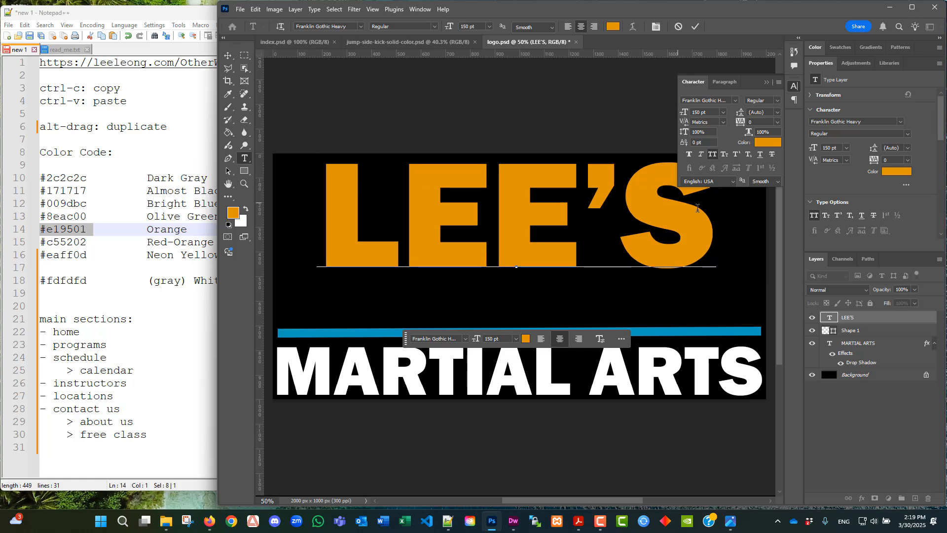
drag(324, 188, 713, 216)
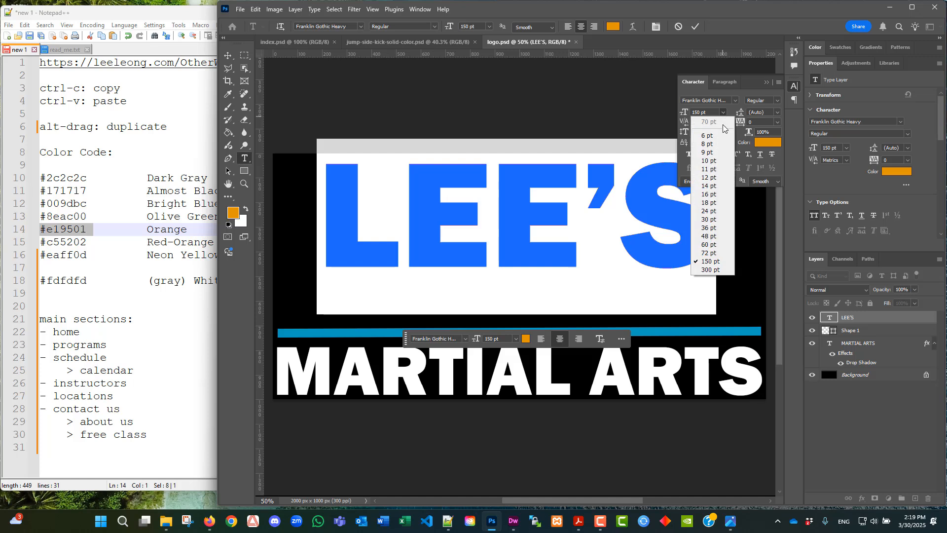
click(711, 112)
click(675, 116)
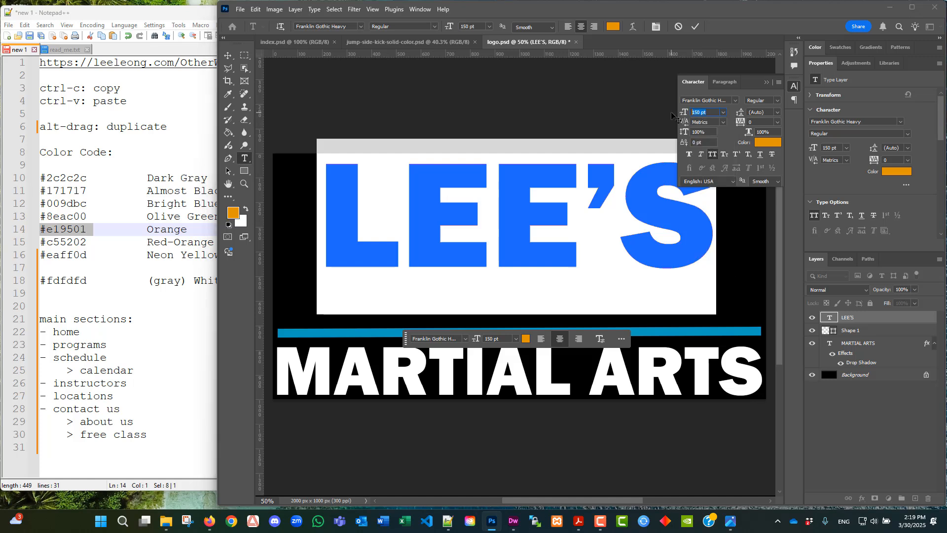
key(Return)
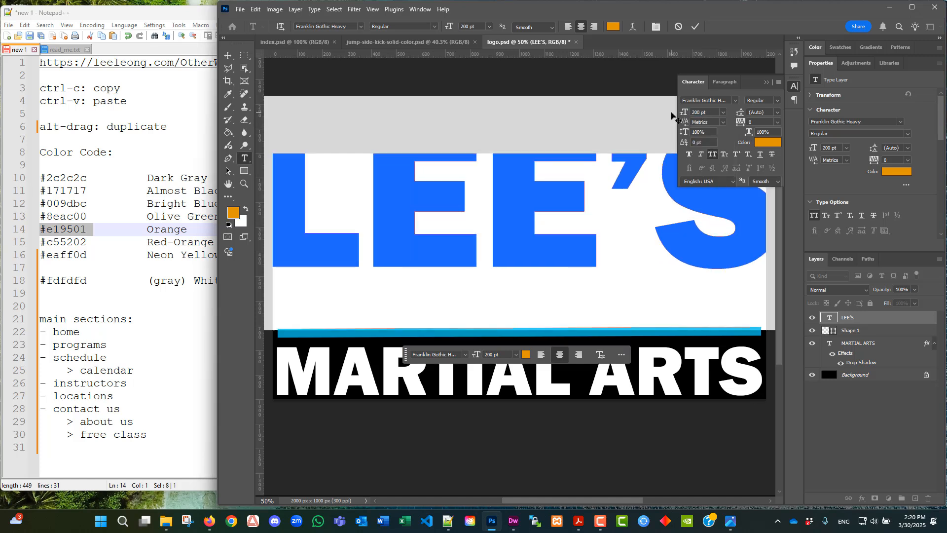
click(701, 112)
text(19)
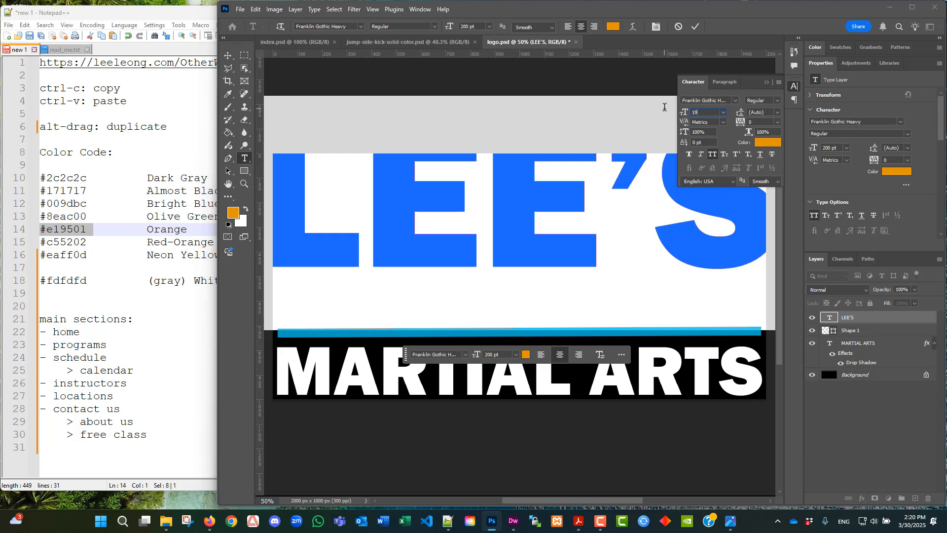
text(0)
key(Return)
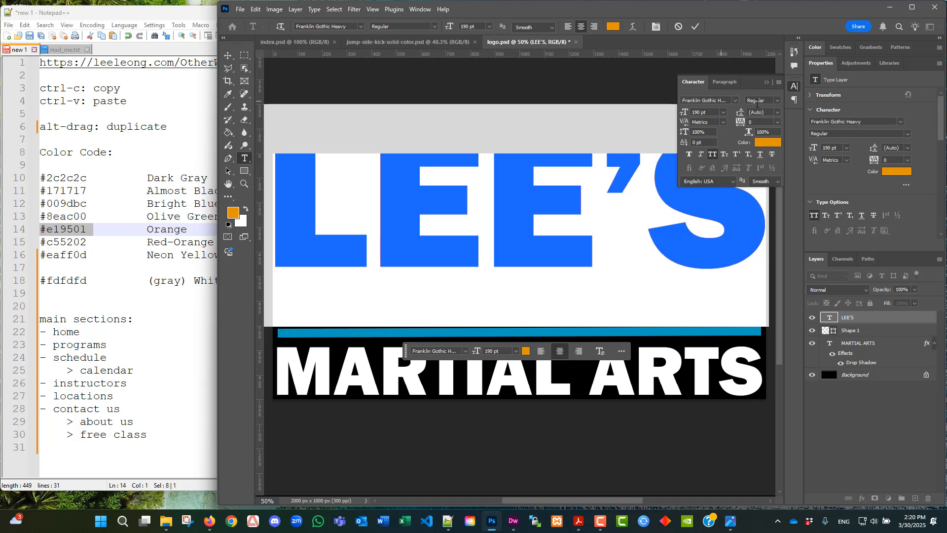
Set the LEE'S text's font size to 180 pt and move it down to sit just above the blue line.
click(716, 112)
text(18)
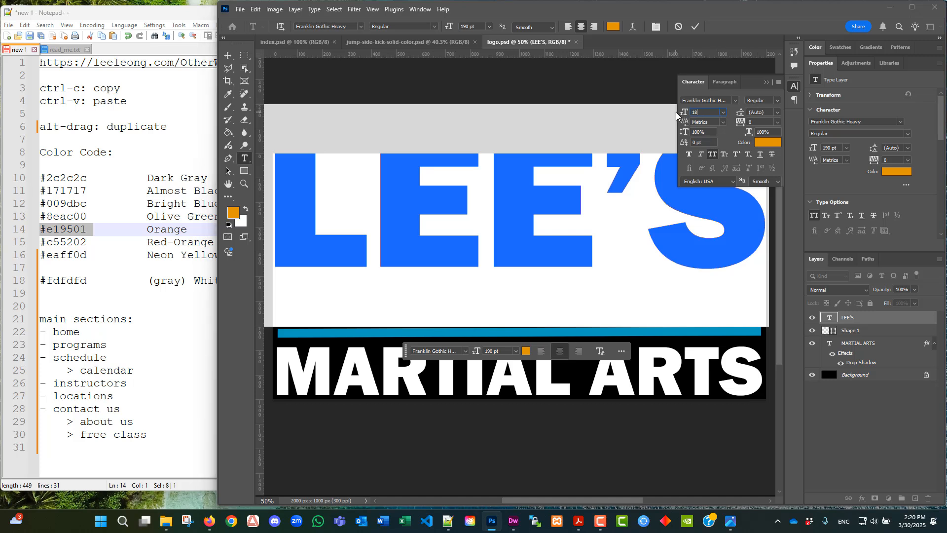
text(0)
key(Return)
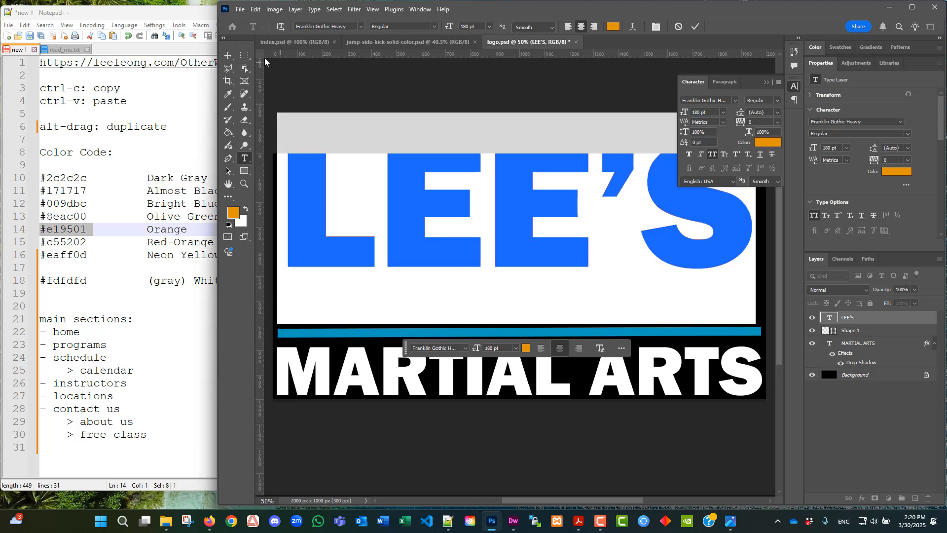
click(228, 55)
drag(503, 224, 497, 271)
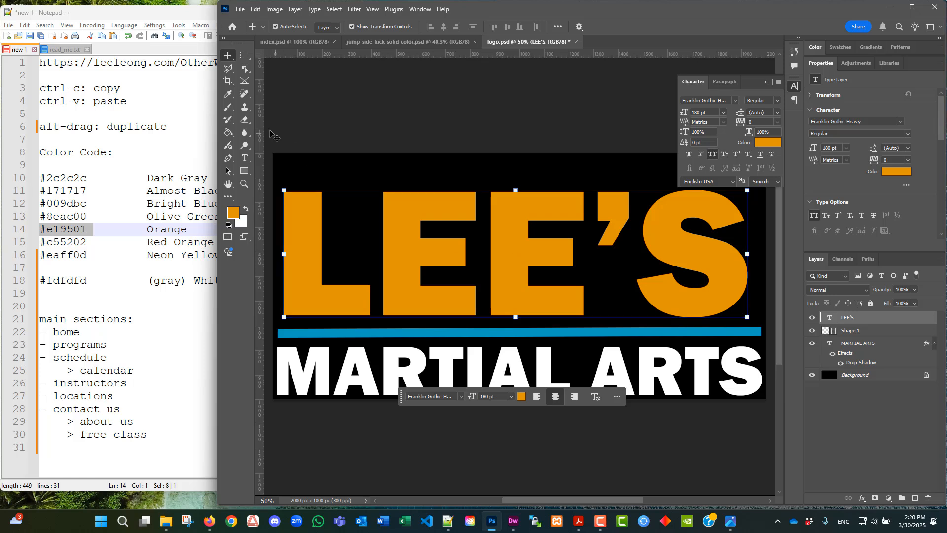
Reselect the whole LEE'S text and increase its font size to 190 pt, trying 185 pt first.
click(246, 157)
click(302, 210)
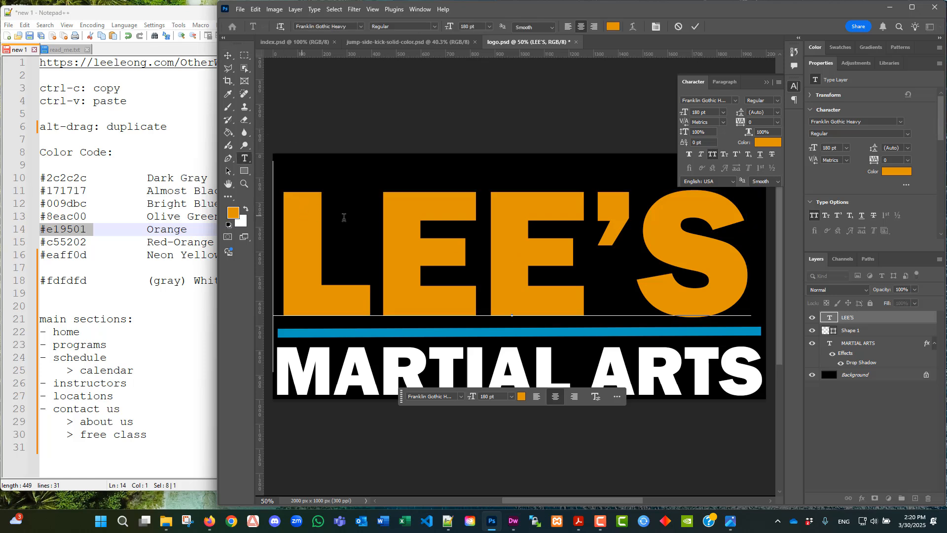
drag(287, 222, 720, 224)
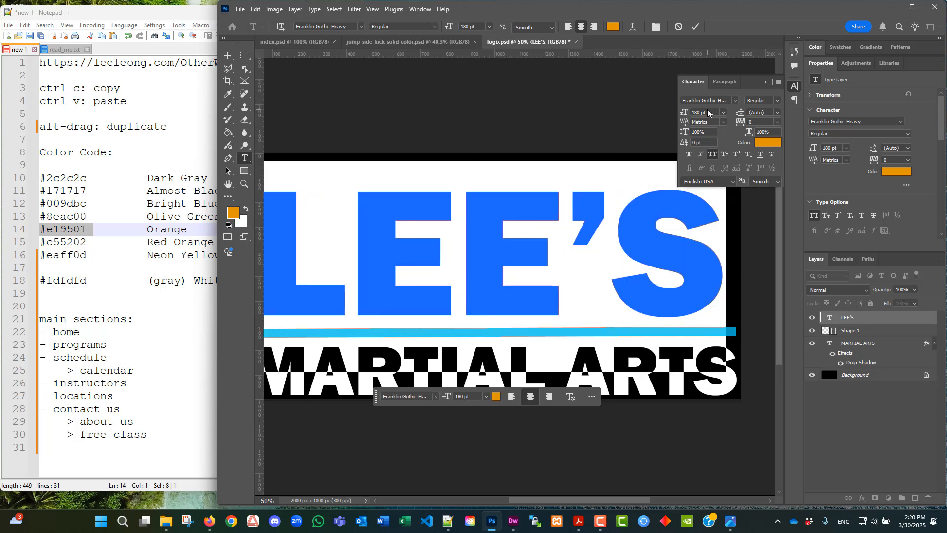
drag(708, 112, 678, 115)
text(185)
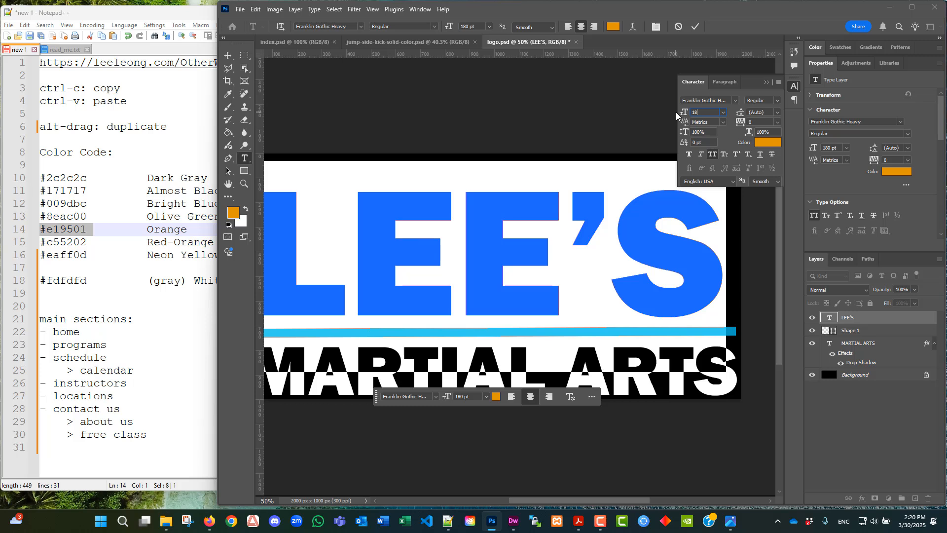
key(Return)
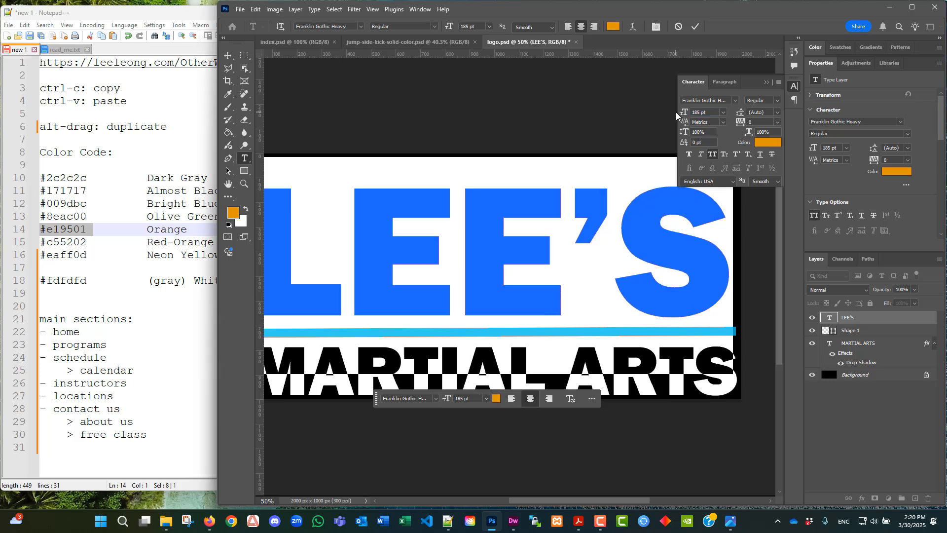
drag(709, 112, 688, 115)
text(1)
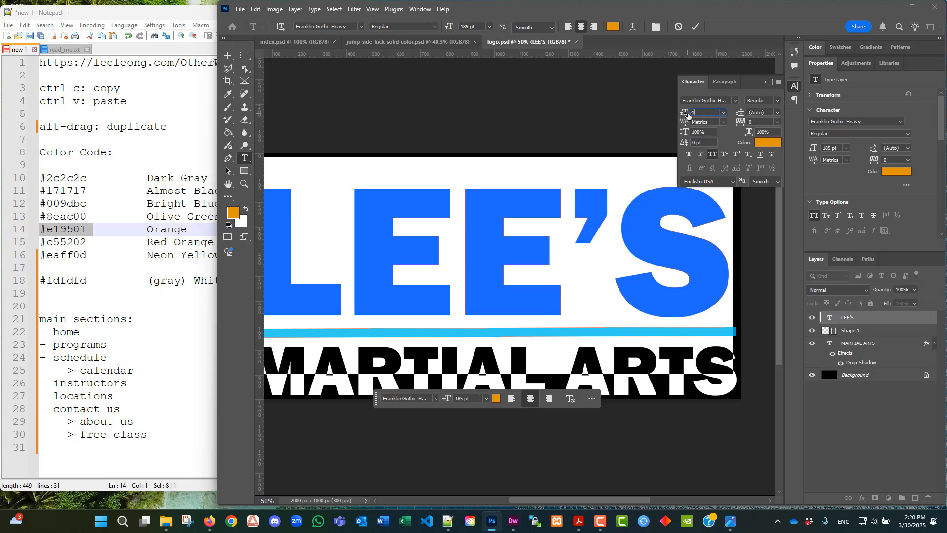
text(90)
key(Return)
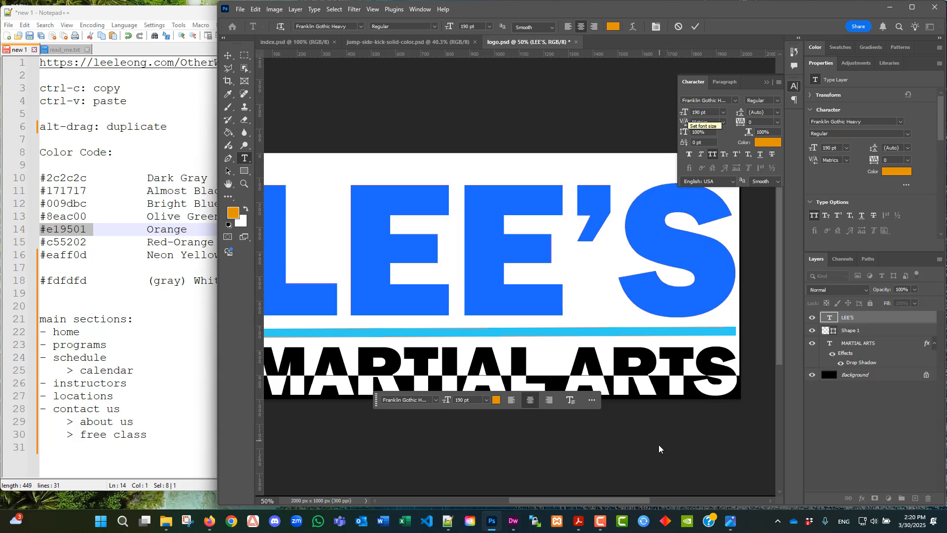
drag(643, 502, 639, 505)
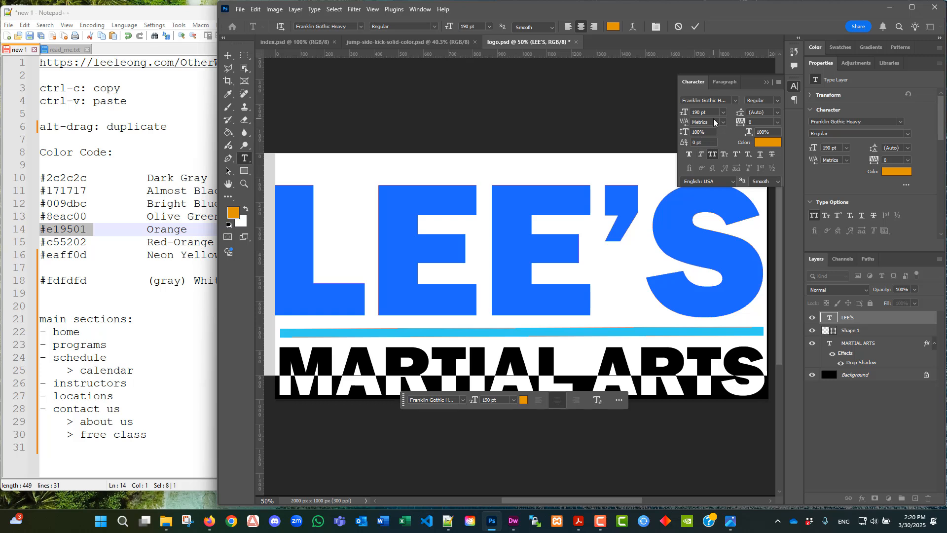
Set the LEE'S text's font size to 187 pt, trying 185 pt first.
drag(714, 113, 673, 116)
text(185)
key(Return)
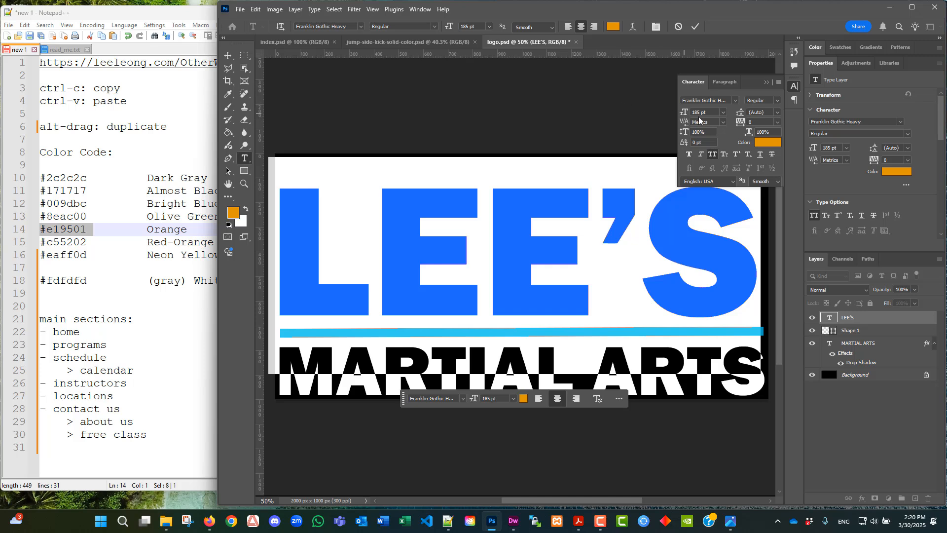
drag(711, 110, 658, 110)
text(187)
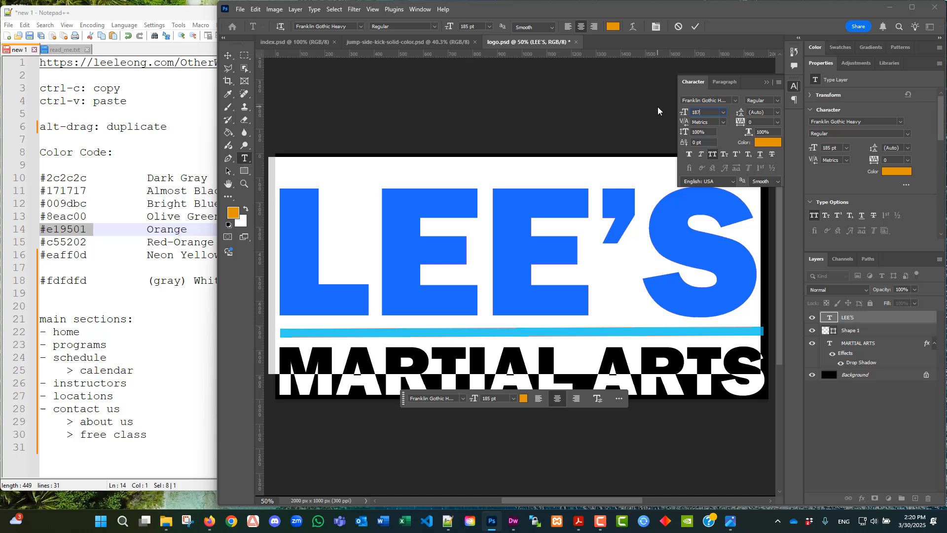
key(Return)
Move the LEE'S text slightly up and right so its edges line up with the blue line's ends.
click(228, 55)
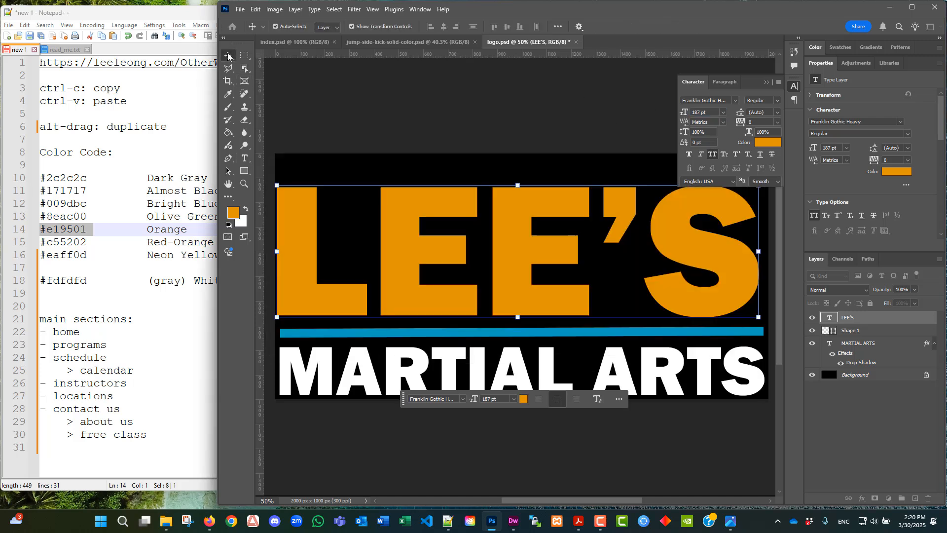
drag(507, 217, 511, 213)
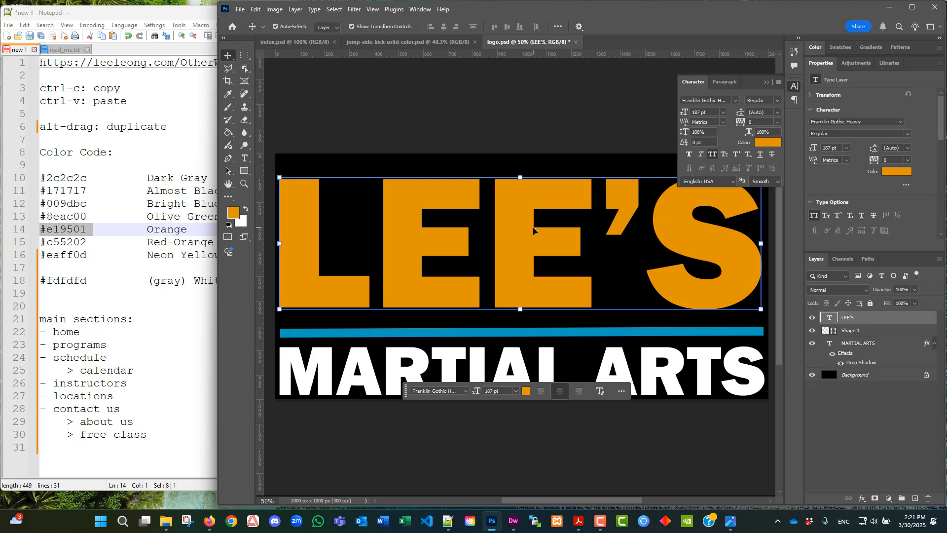
key(Right)
key(Right)
key(Right)
key(Right)
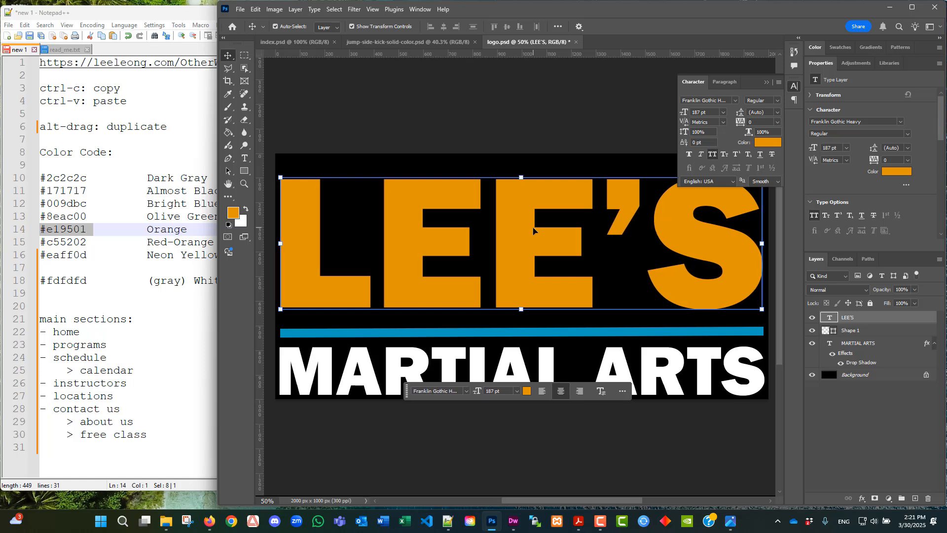
Nudge the LEE'S text up to widen the gap between it and the blue line.
key(Up)
key(Up)
key(Up)
key(Up)
key(Up)
key(Up)
key(Up)
key(Up)
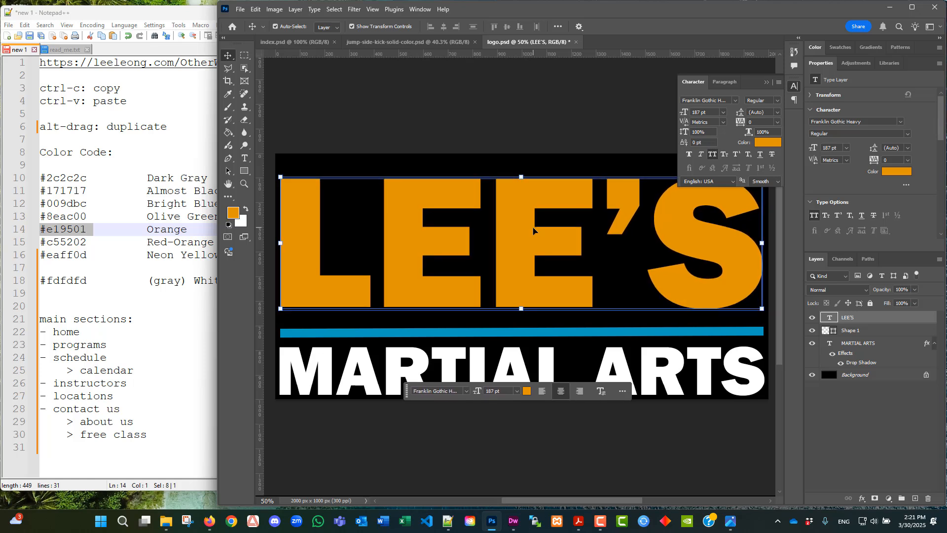
key(Up)
key(Up)
key(Up)
key(Up)
key(Up)
key(Up)
key(Up)
key(Up)
key(Up)
key(Up)
key(Up)
key(Up)
key(Up)
key(Up)
key(Up)
key(Up)
key(Up)
key(Up)
key(Up)
key(Up)
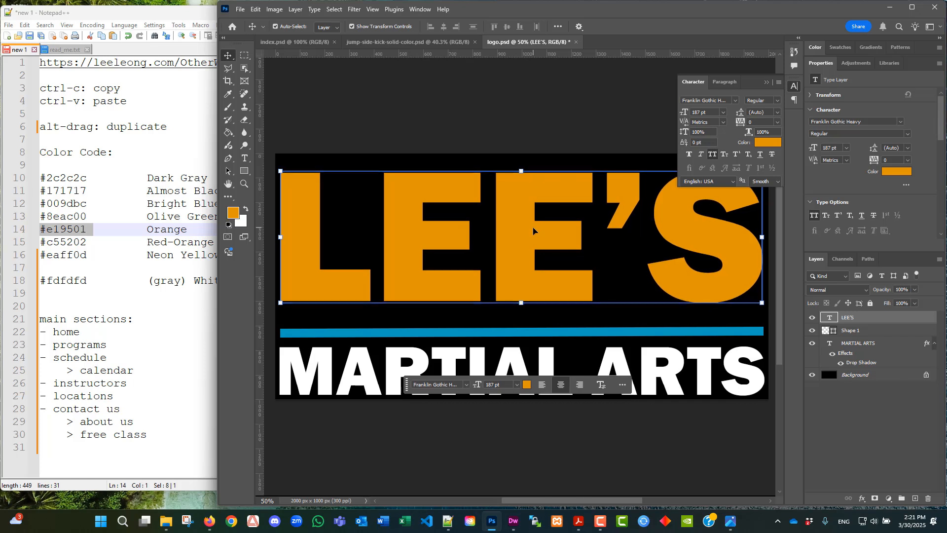
key(Up)
key(Up)
key(Up)
key(Up)
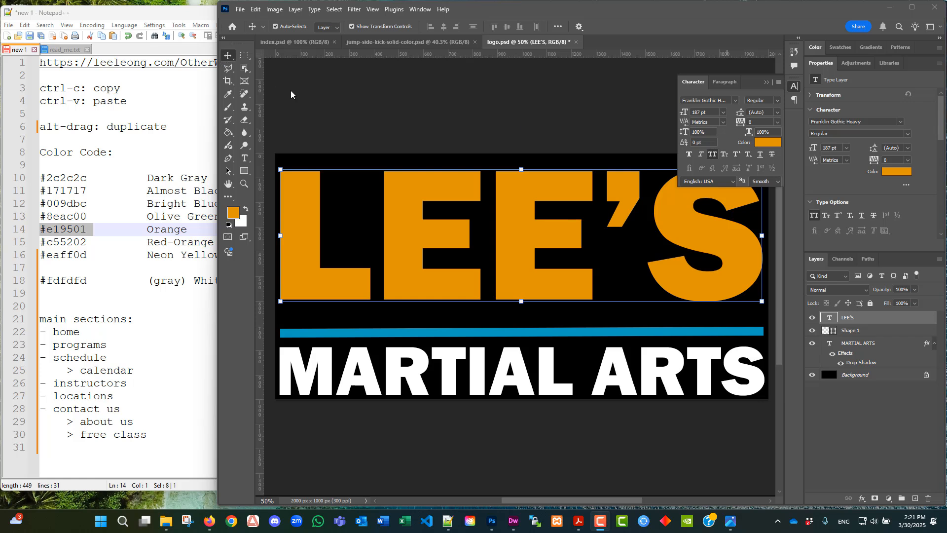
click(407, 192)
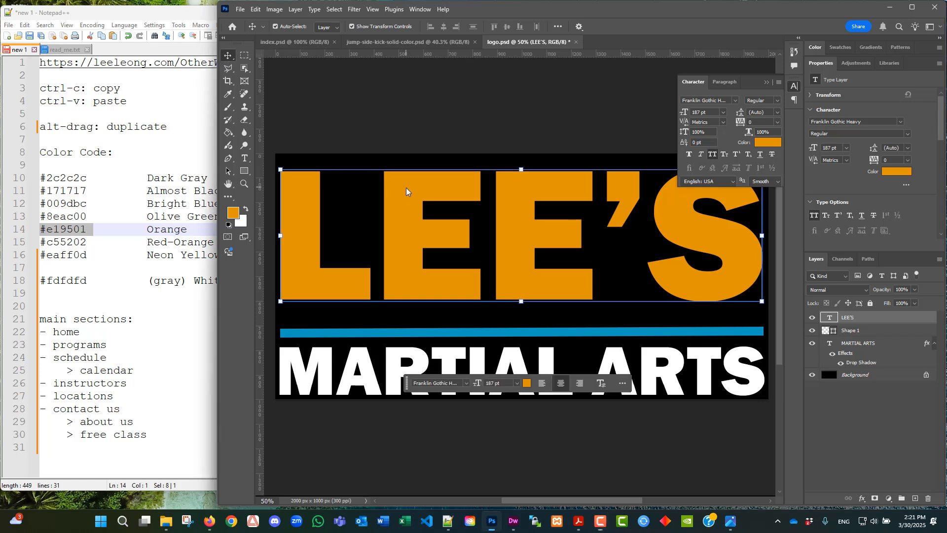
key(Up)
key(Up)
key(Up)
key(Up)
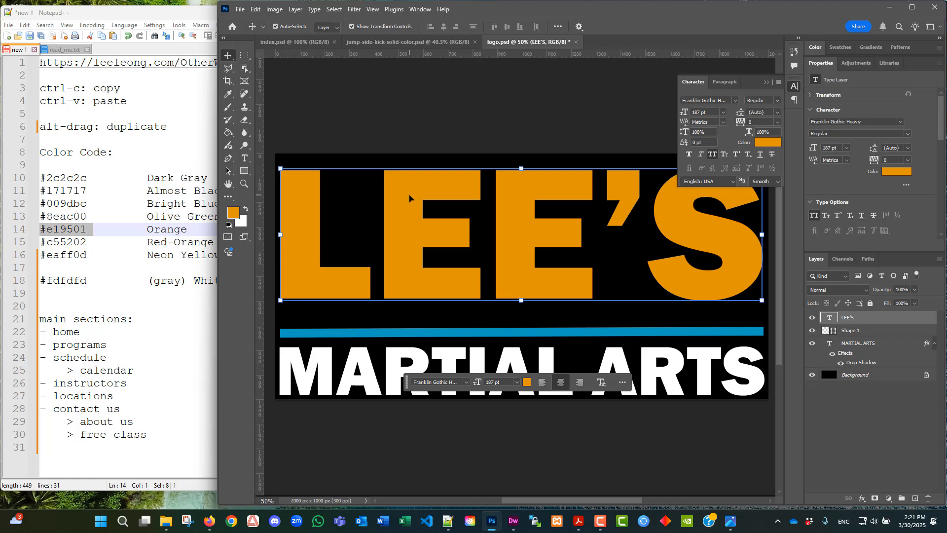
Nudge the blue dividing line up closer to the LEE'S text.
click(488, 335)
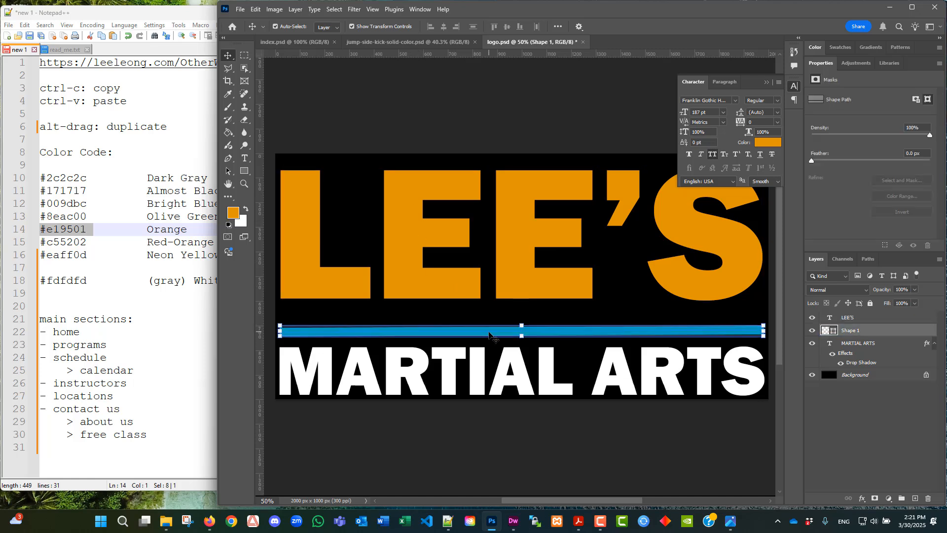
key(Up)
key(Up)
key(Up)
key(Up)
key(Up)
key(Up)
key(Up)
key(Up)
key(Up)
key(Up)
key(Up)
key(Up)
key(Up)
key(Up)
key(Up)
key(Up)
key(Up)
key(Up)
key(Up)
key(Up)
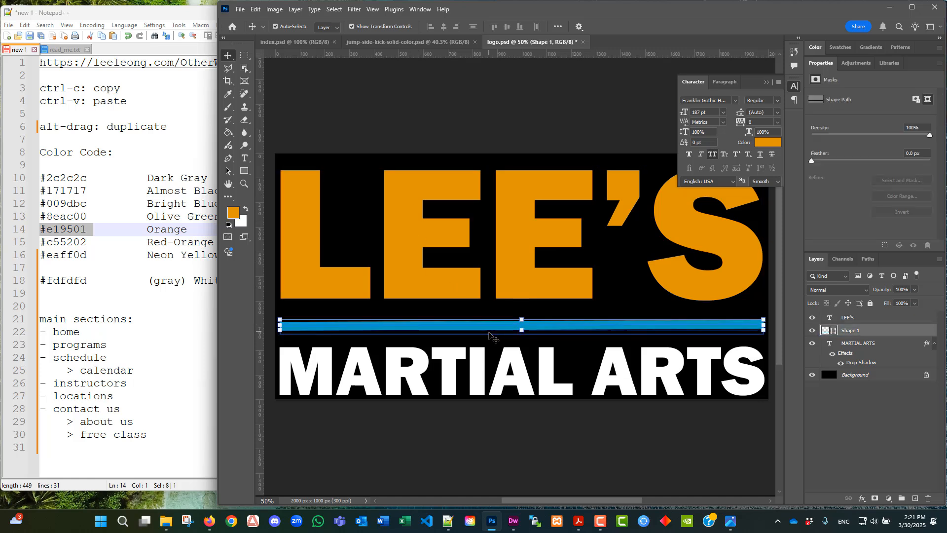
key(Up)
key(Up)
key(Up)
key(Up)
key(Up)
key(Up)
key(Up)
key(Up)
key(Up)
key(Up)
key(Up)
key(Up)
key(Up)
key(Up)
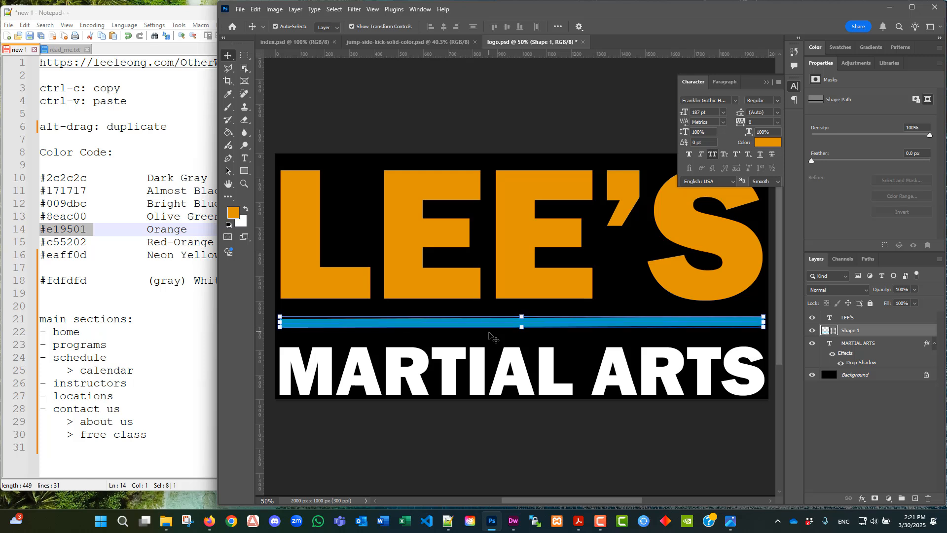
key(Up)
key(Up)
key(Up)
key(Up)
key(Up)
key(Up)
key(Up)
key(Up)
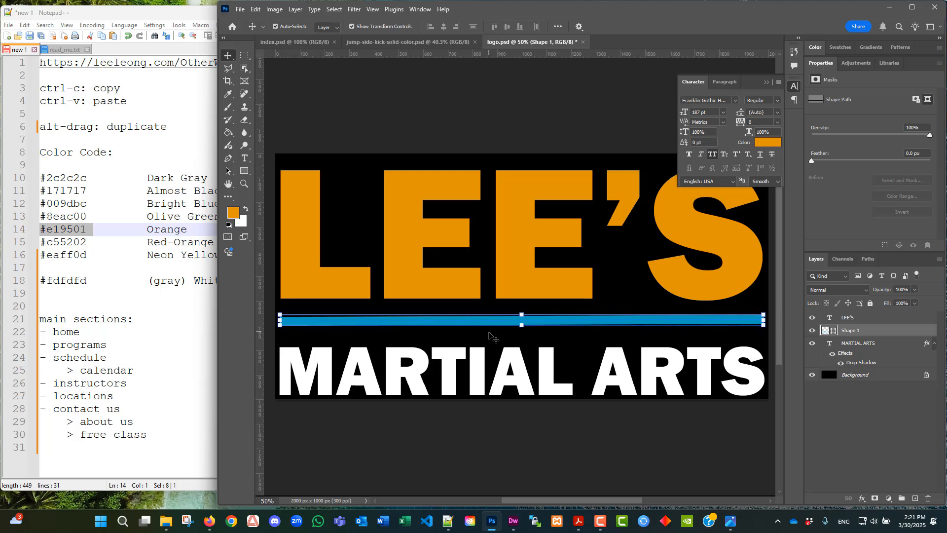
Nudge the MARTIAL ARTS text up closer to the blue line, leaving a margin along the canvas's lower edge.
click(545, 373)
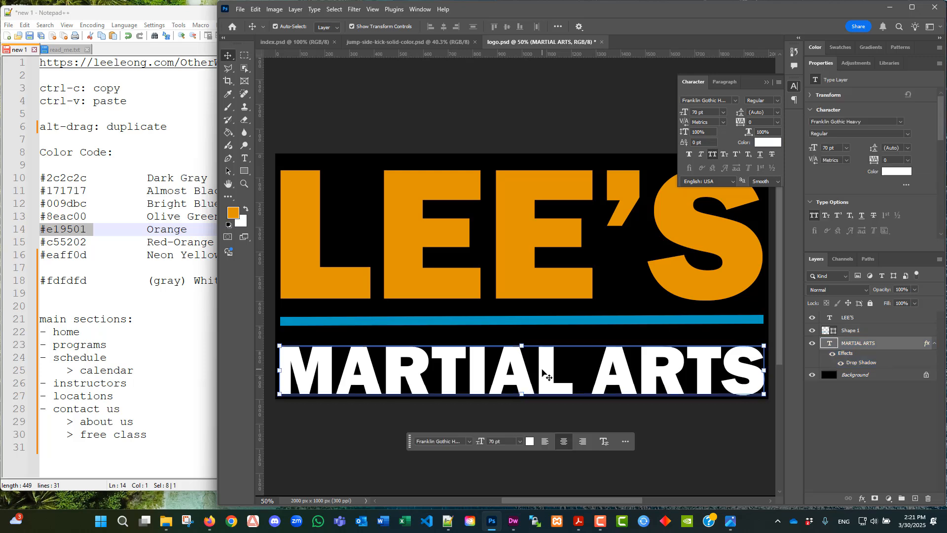
key(Up)
key(Up)
key(Up)
key(Up)
key(Up)
key(Up)
key(Up)
key(Up)
key(Up)
key(Up)
key(Up)
key(Up)
key(Up)
key(Up)
key(Up)
key(Up)
key(Up)
key(Up)
key(Up)
key(Up)
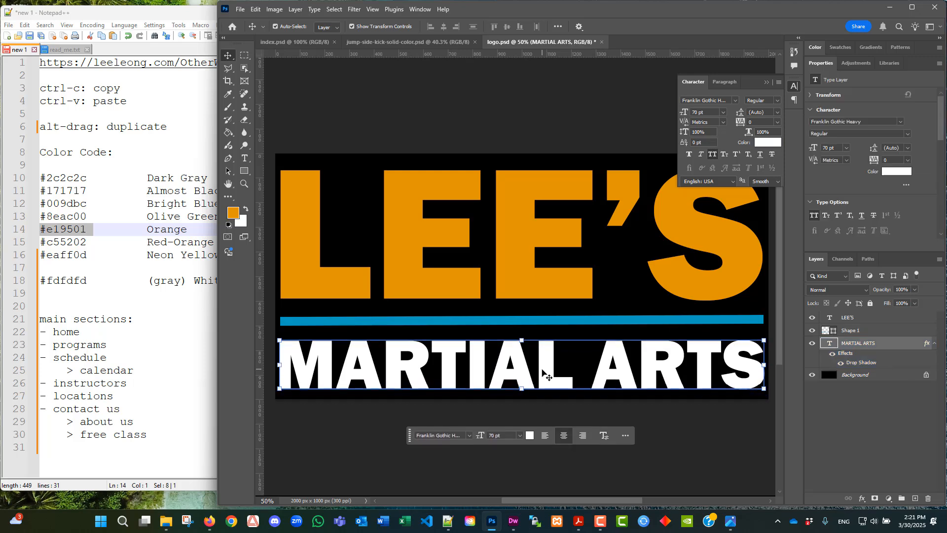
key(Up)
key(Up)
key(Up)
key(Up)
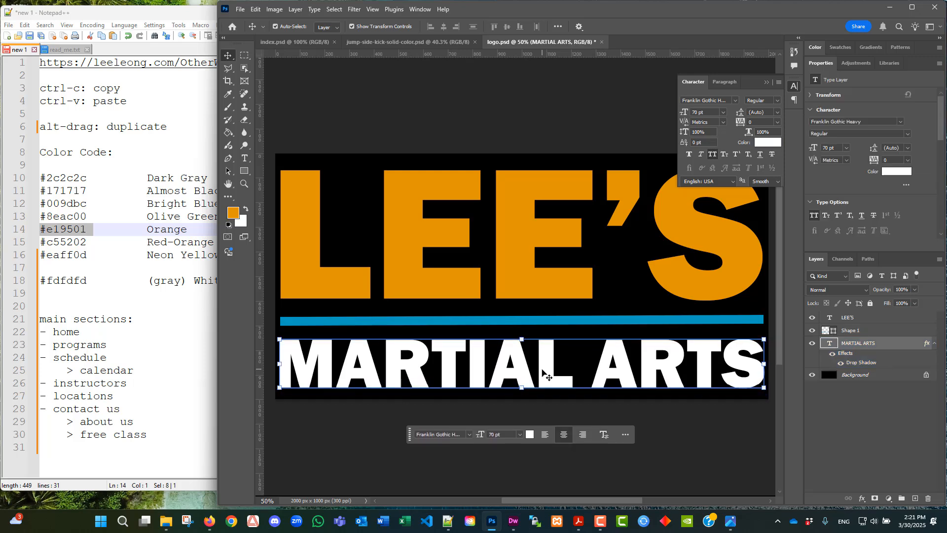
Save logo.psd with Maximize Compatibility kept on.
click(240, 9)
click(276, 121)
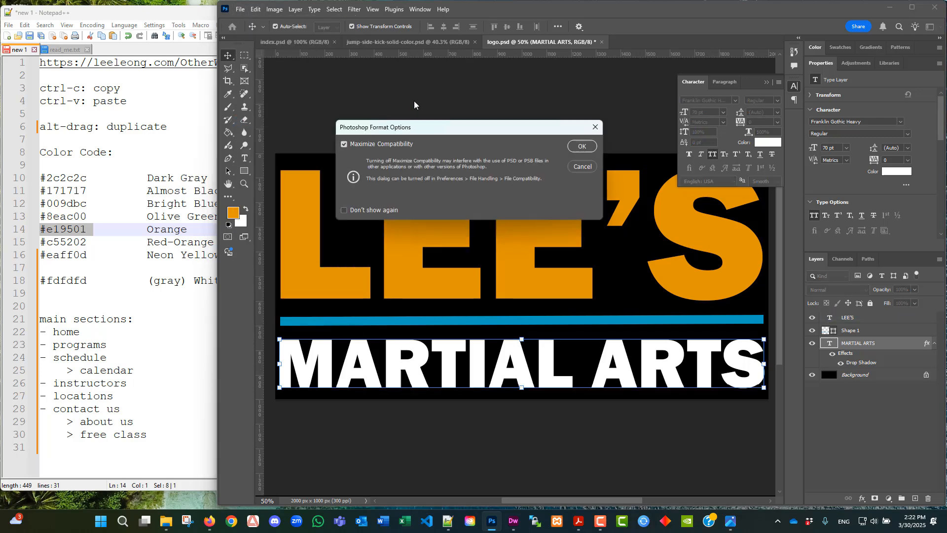
click(579, 145)
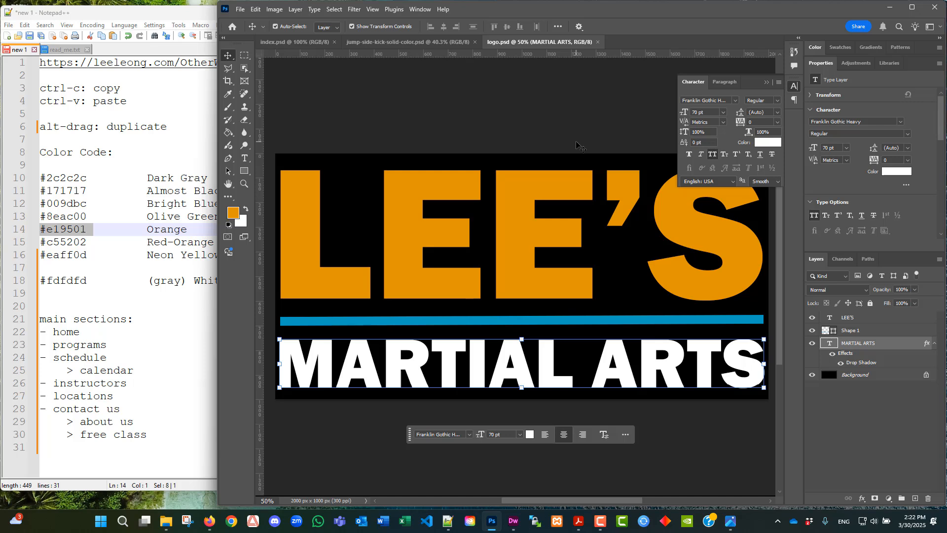
Select the whole image in jump-side-kick-solid-color.psd with a rectangular marquee and copy it.
click(409, 41)
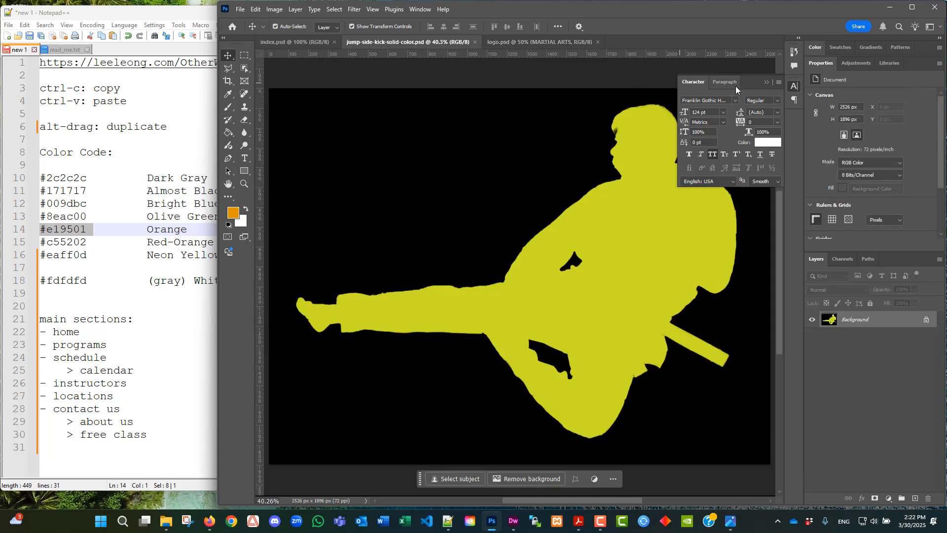
click(245, 55)
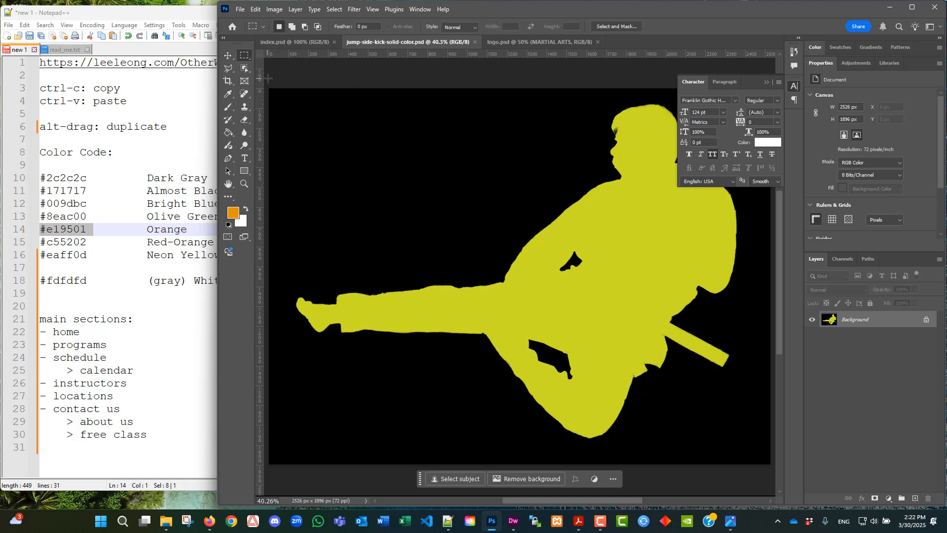
drag(271, 81, 774, 476)
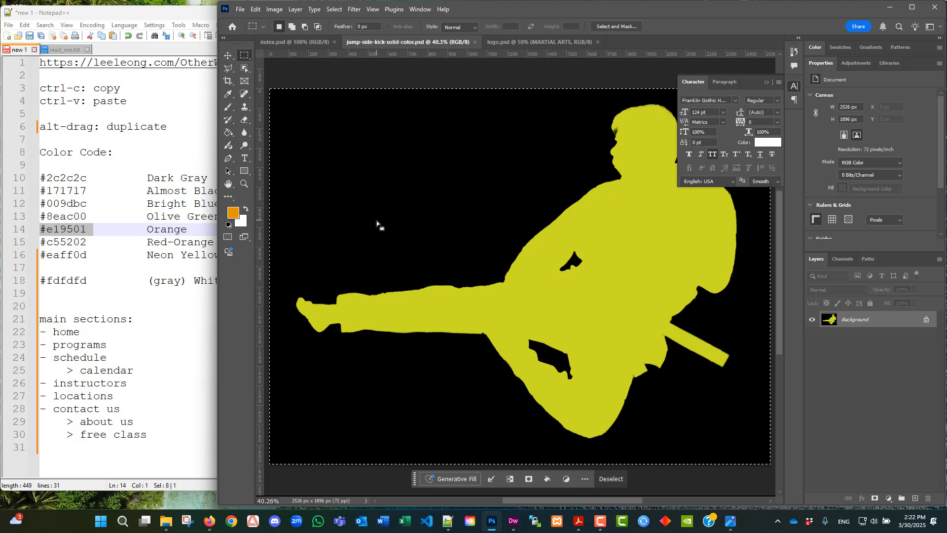
click(256, 9)
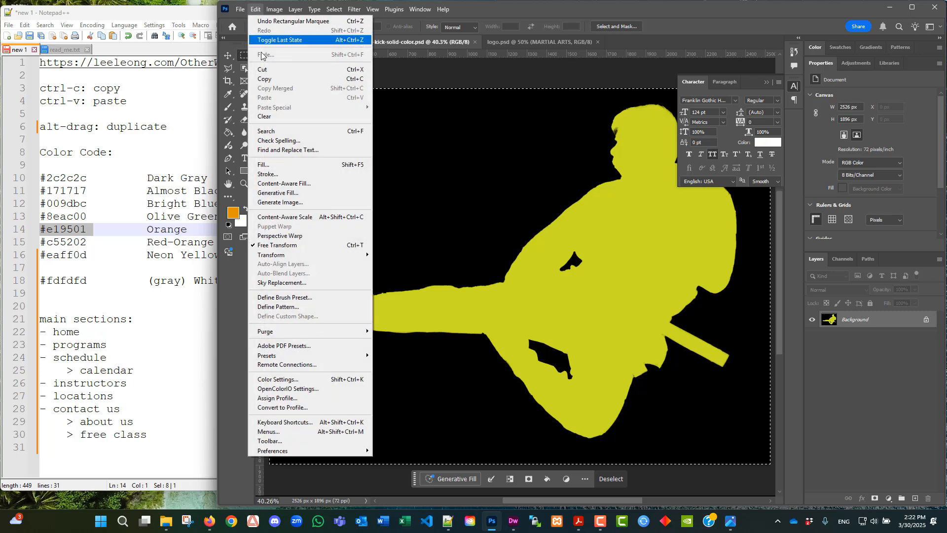
click(267, 80)
Paste the copied side kick image into logo.psd as a new layer.
click(517, 43)
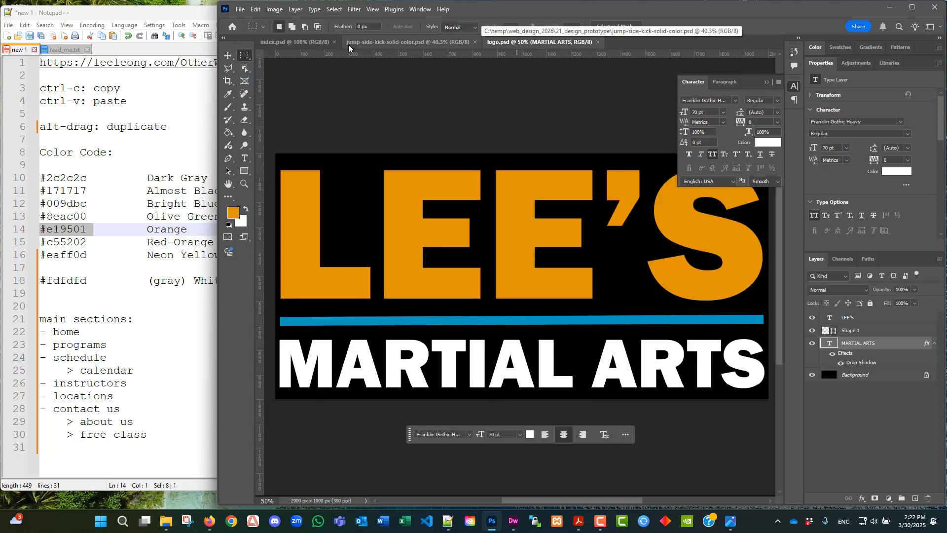
click(256, 9)
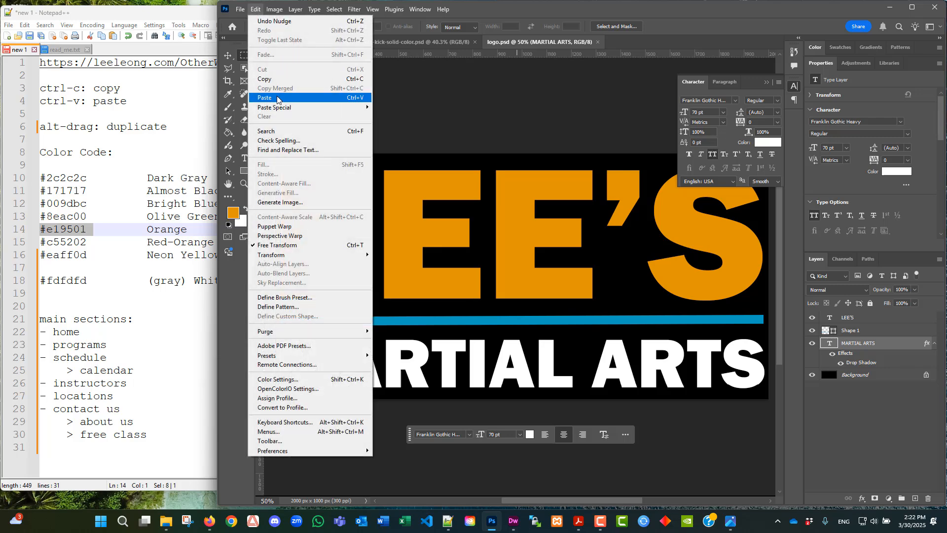
click(276, 97)
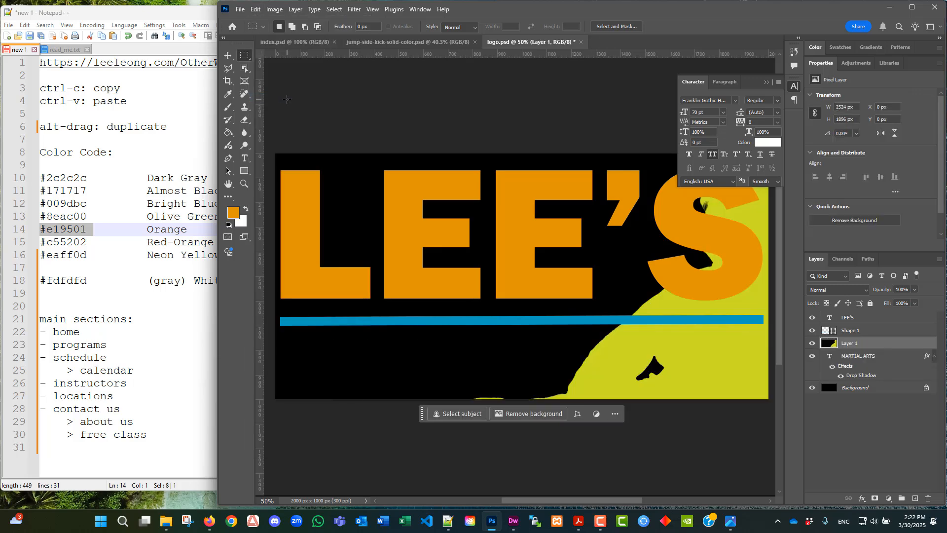
Scale the pasted side kick image down to about 26% and position it over the blue line near the apostrophe and S of LEE'S.
click(244, 184)
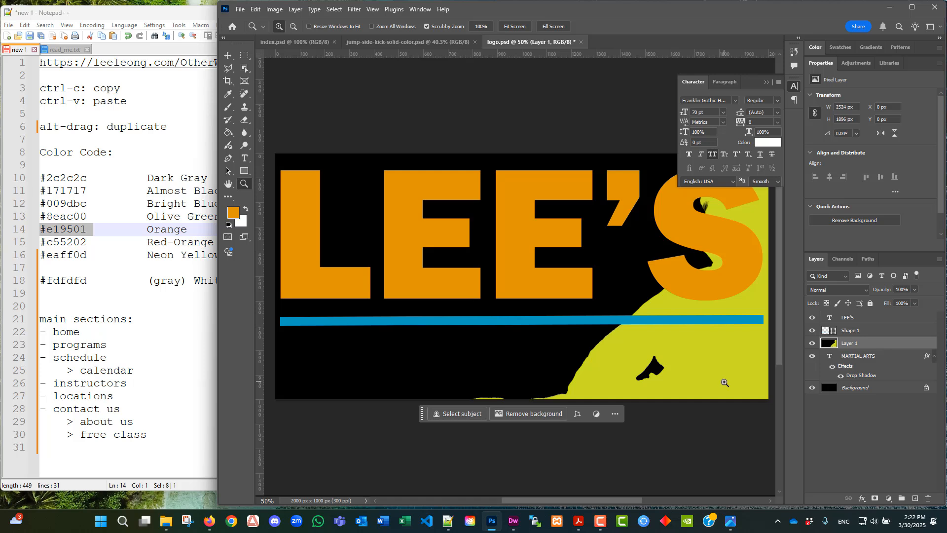
alt+click(724, 383)
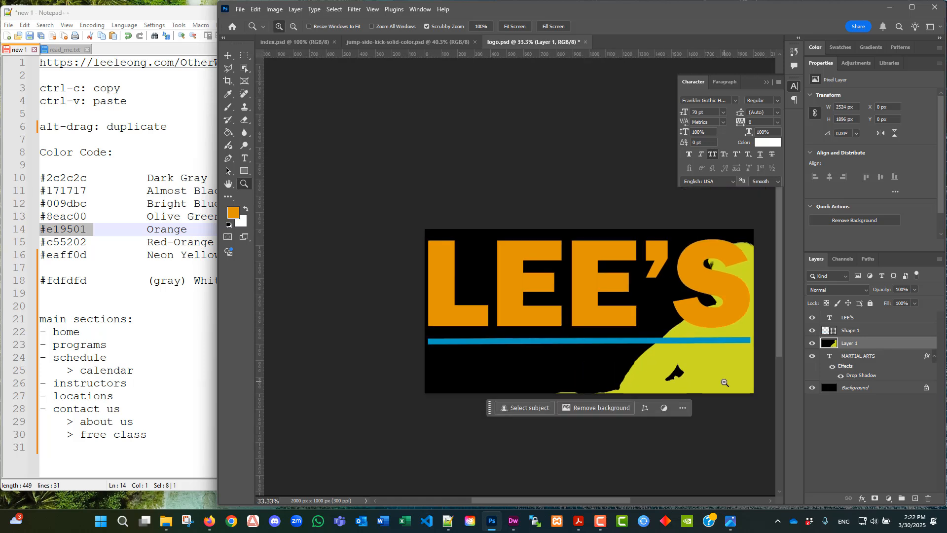
click(725, 382)
alt+click(724, 383)
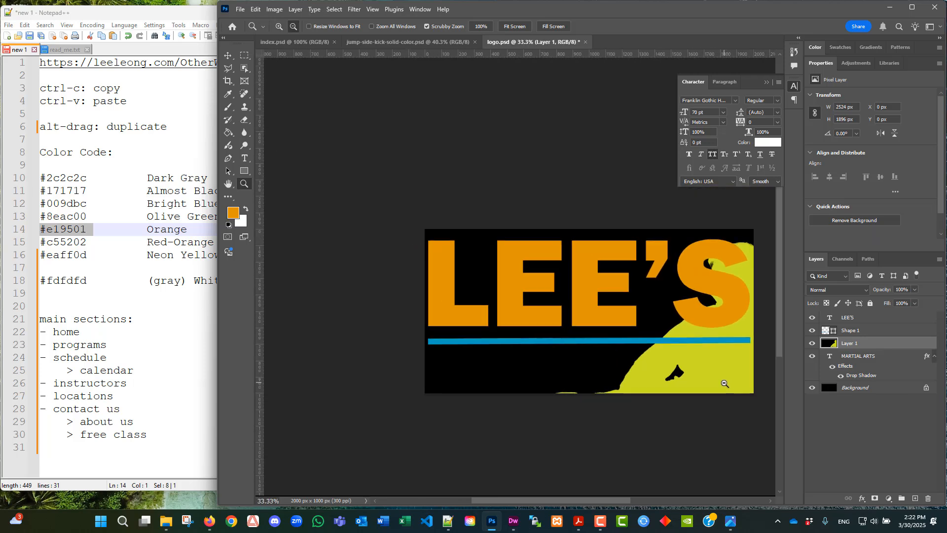
alt+click(725, 383)
drag(615, 502, 663, 498)
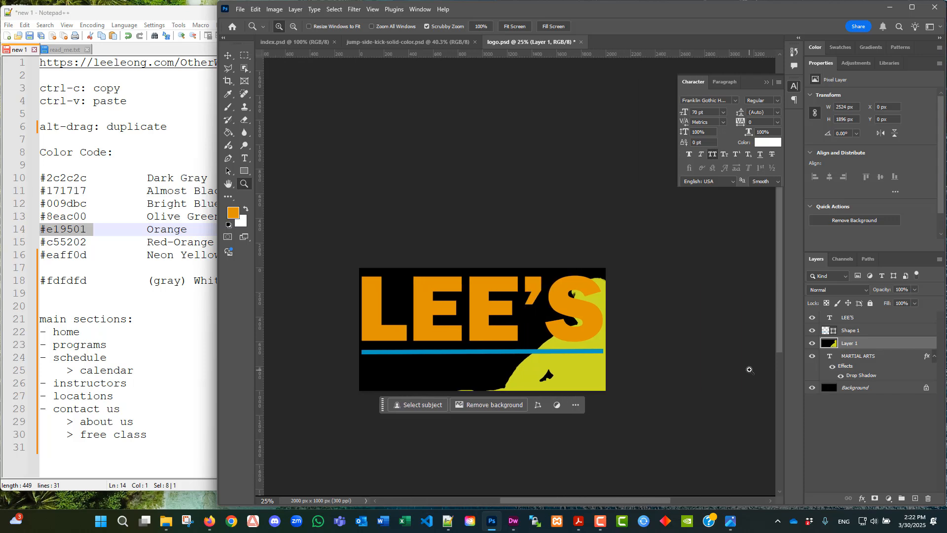
scroll(748, 364, down, 3)
scroll(748, 364, down, 2)
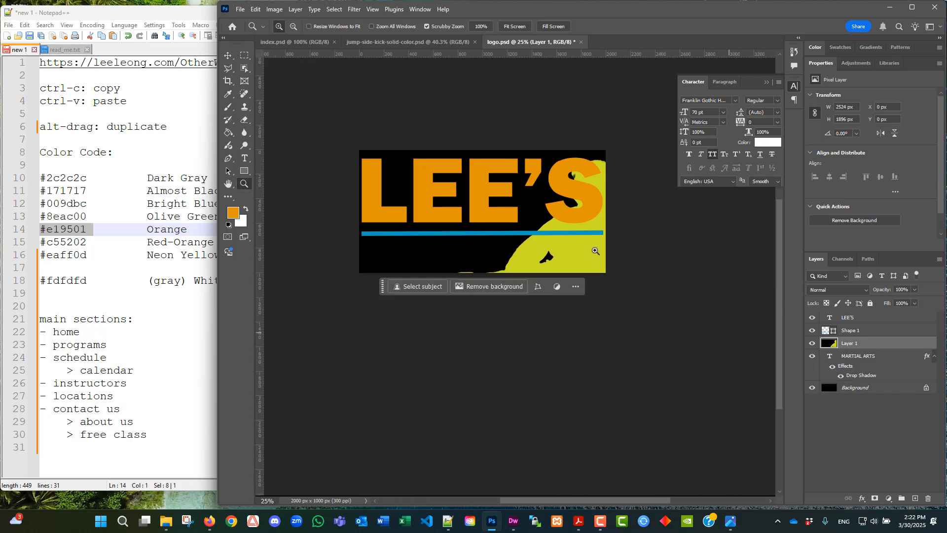
click(227, 55)
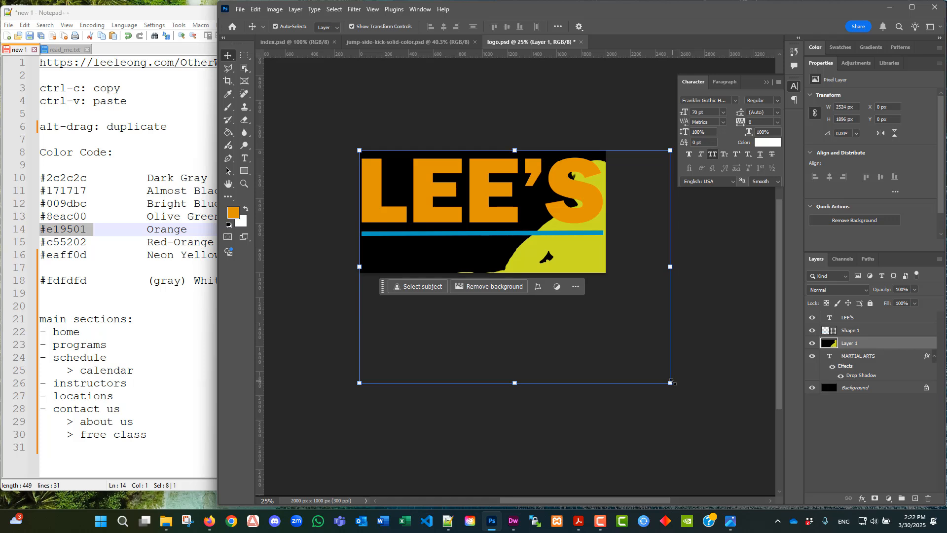
drag(671, 382, 481, 257)
drag(361, 154, 536, 226)
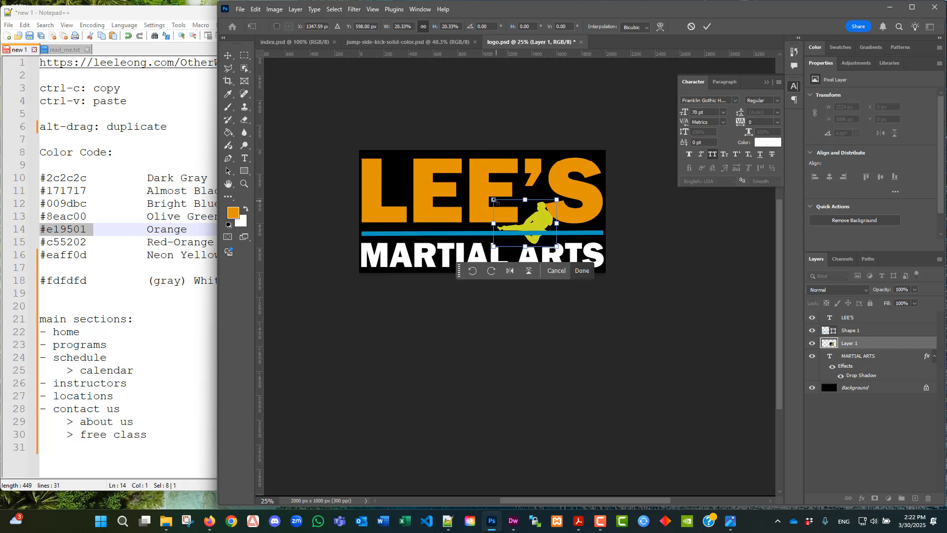
drag(494, 200, 474, 190)
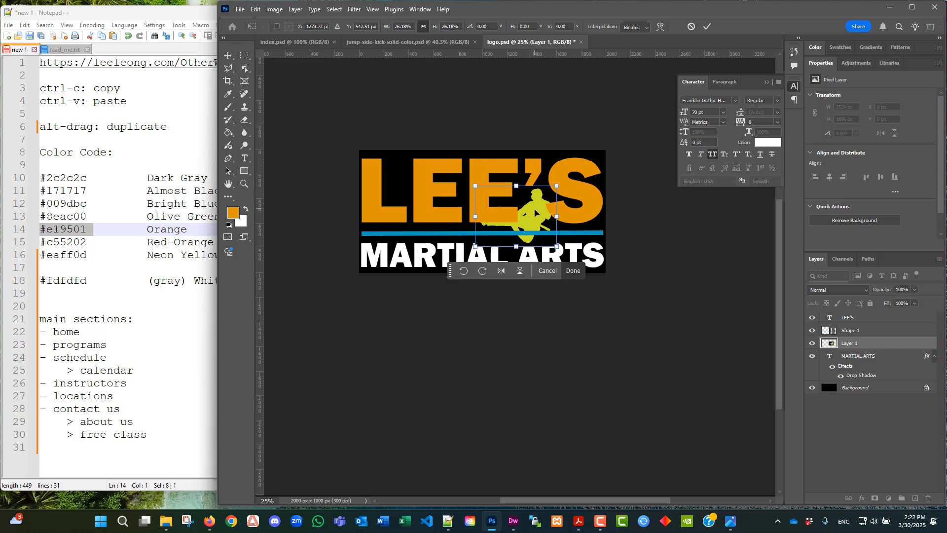
drag(534, 206, 542, 207)
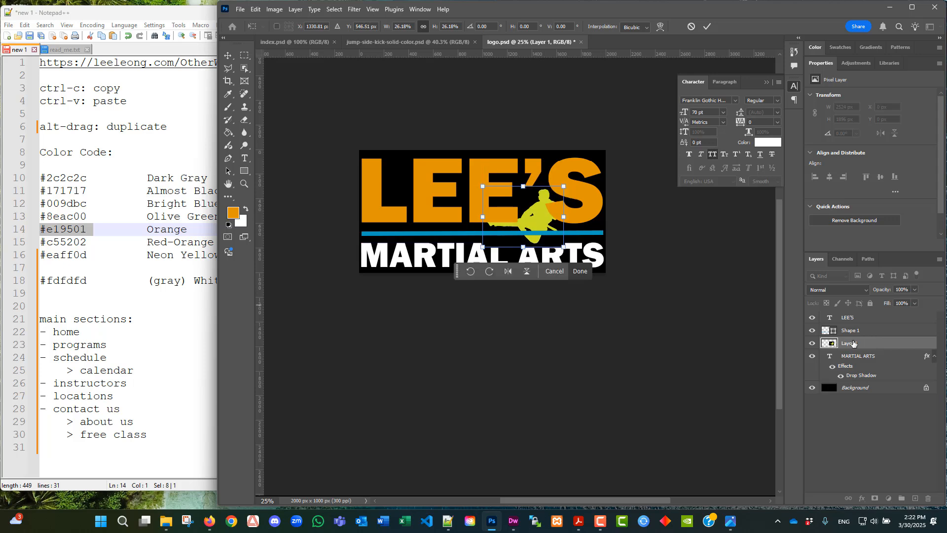
Bring the side kick layer to the front of the layer stack and enlarge it slightly to about 700 × 526 px.
drag(853, 343, 841, 316)
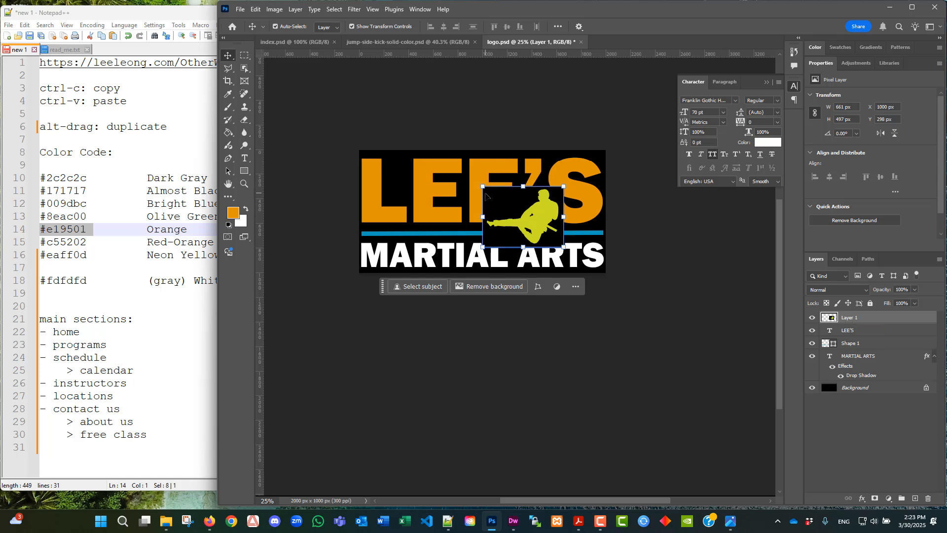
click(479, 187)
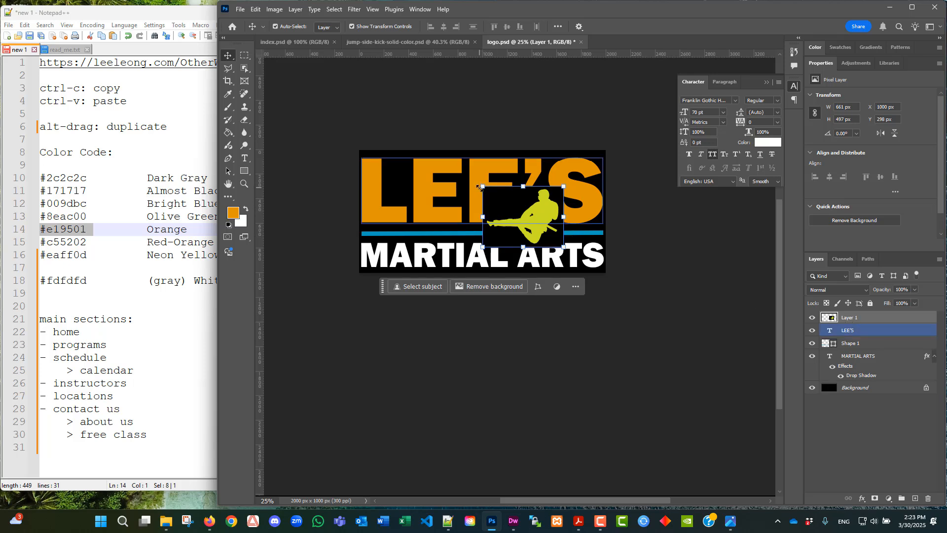
drag(479, 187, 475, 183)
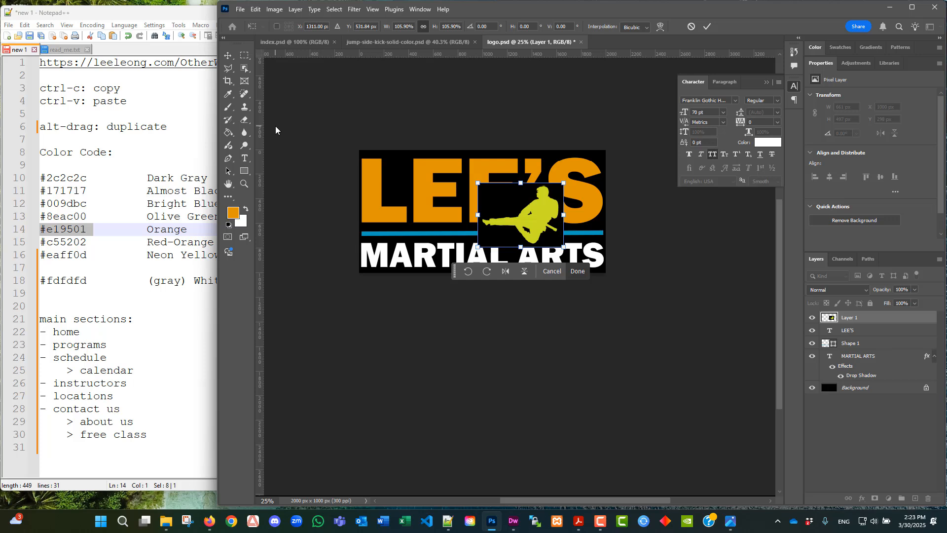
Select the black background around the kick figure with the Magic Wand and cut it out of the layer.
click(248, 84)
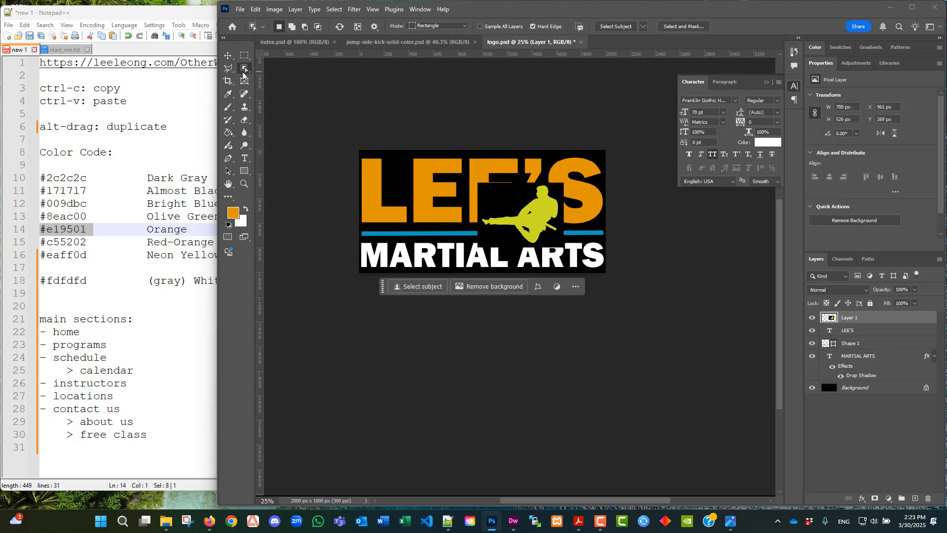
click(246, 70)
click(286, 88)
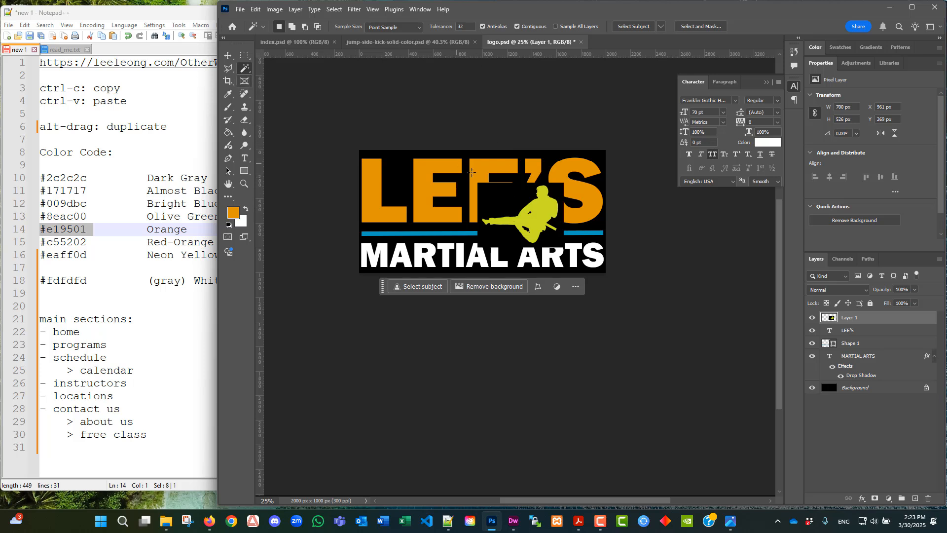
click(512, 200)
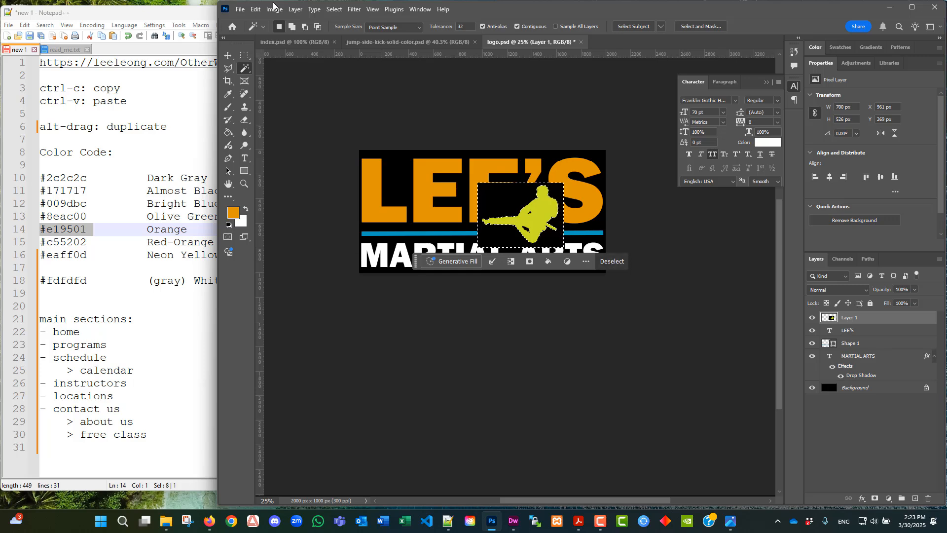
click(255, 9)
click(270, 69)
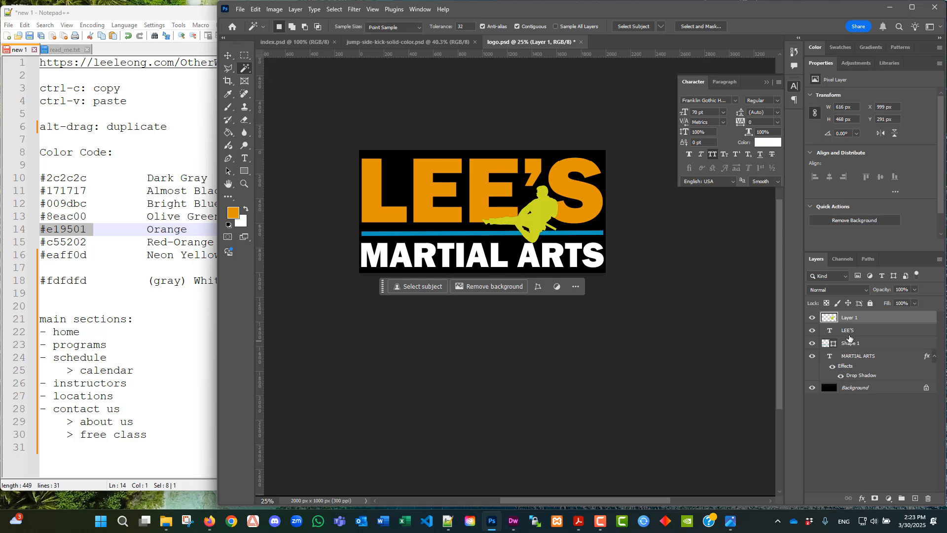
Rename the side kick layer as KICK.
double_click(864, 320)
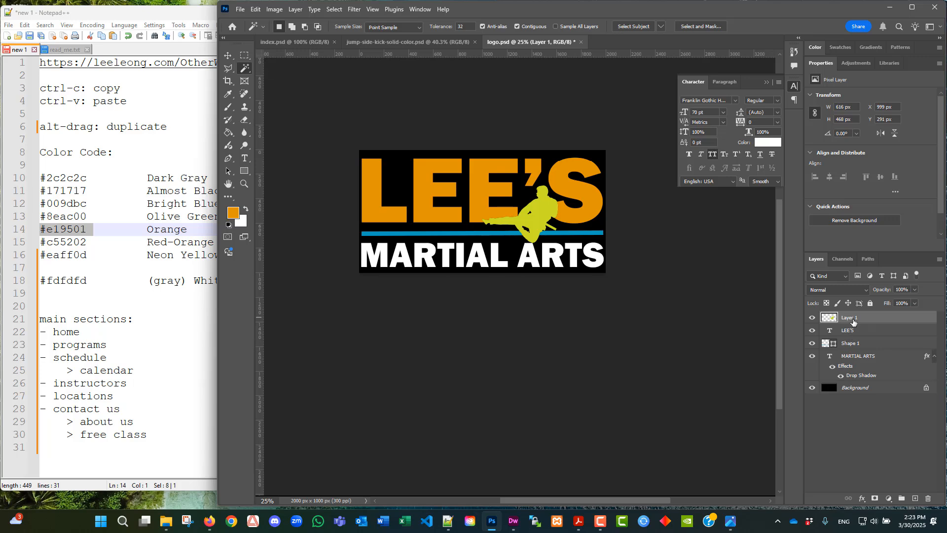
click(911, 205)
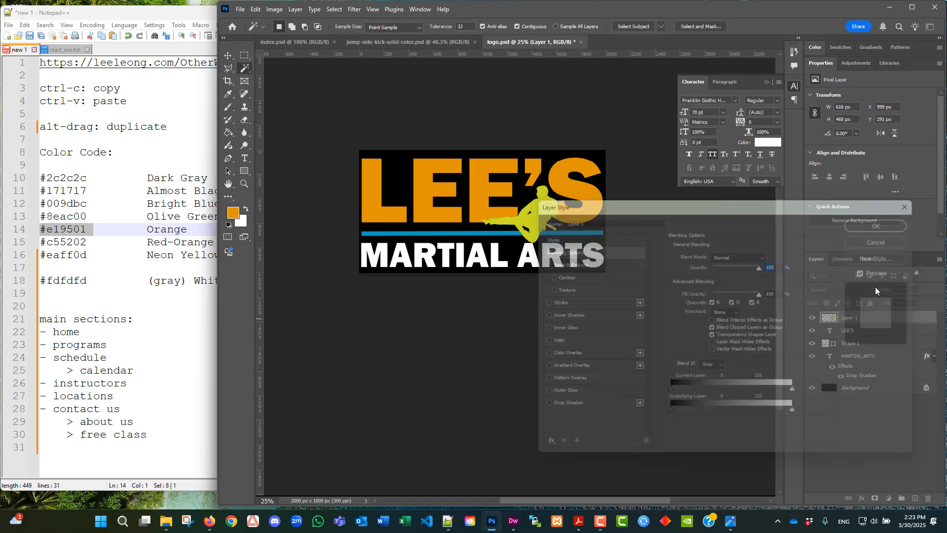
double_click(850, 318)
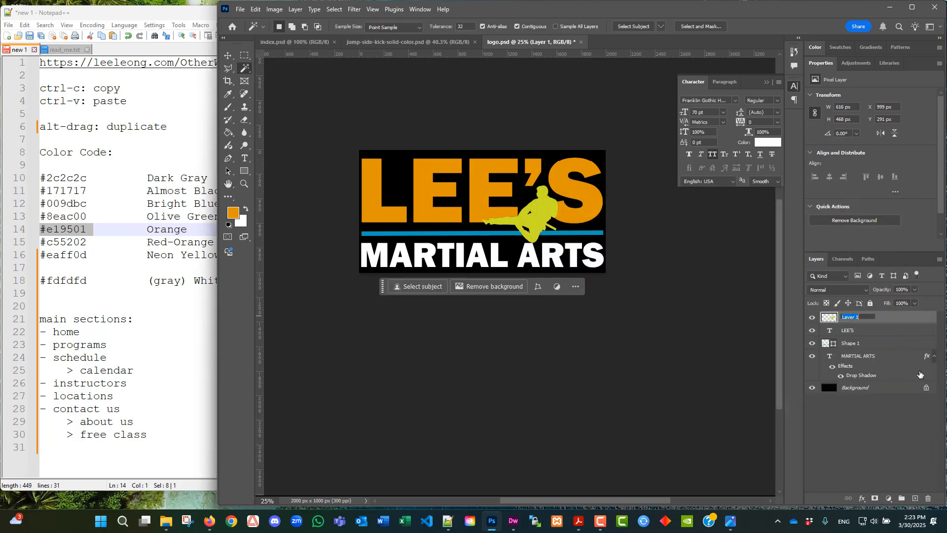
text(KICK)
key(Return)
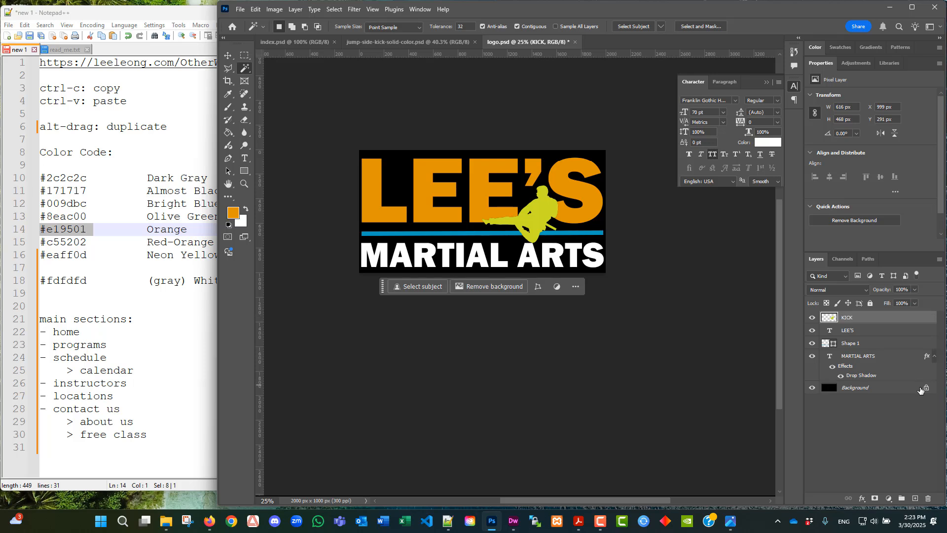
Rename the blue line's shape layer as LINE.
double_click(857, 343)
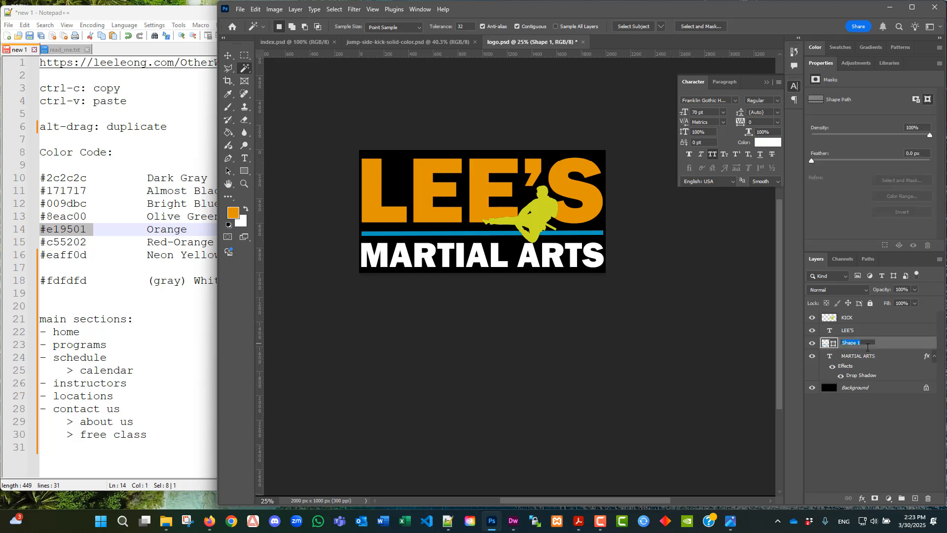
text(LINE)
key(Return)
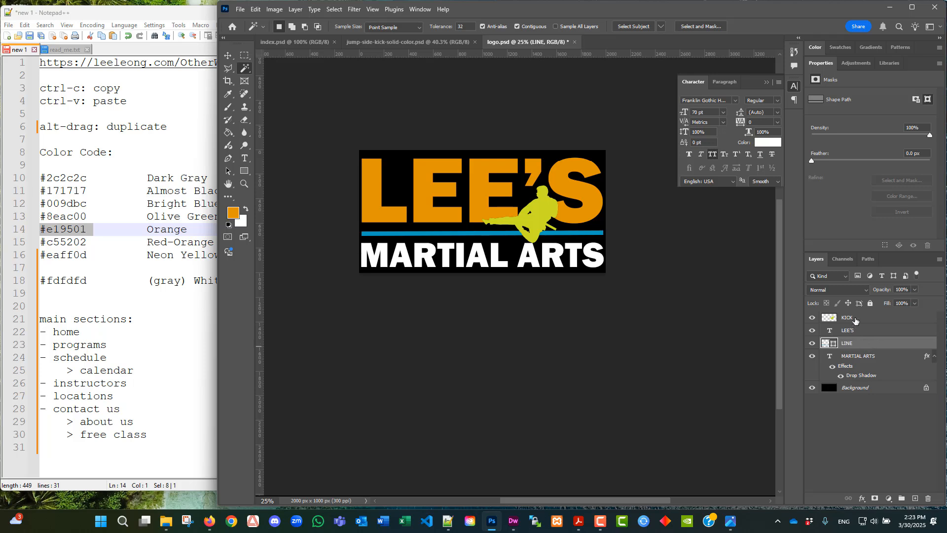
Scale the KICK layer up to about 124% so the figure overlaps both text lines, and apply the transform.
click(849, 318)
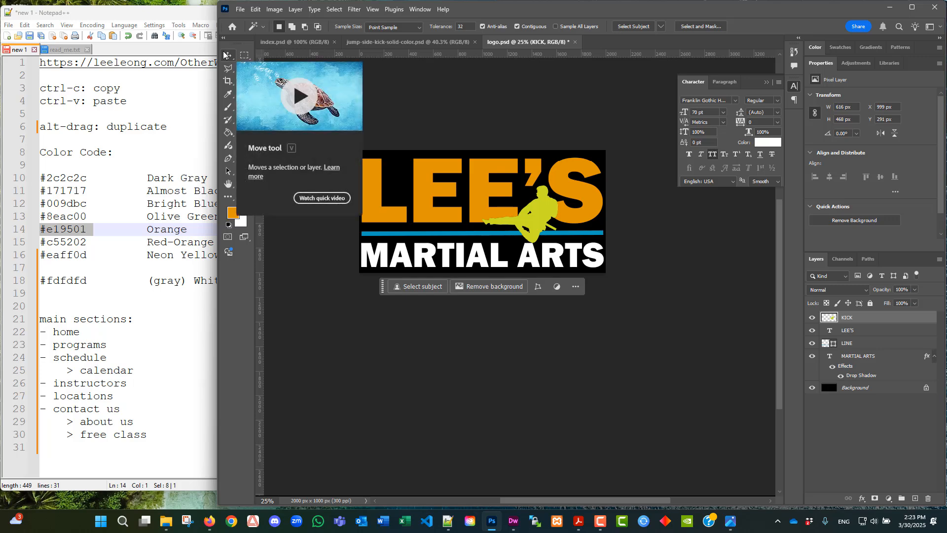
click(256, 10)
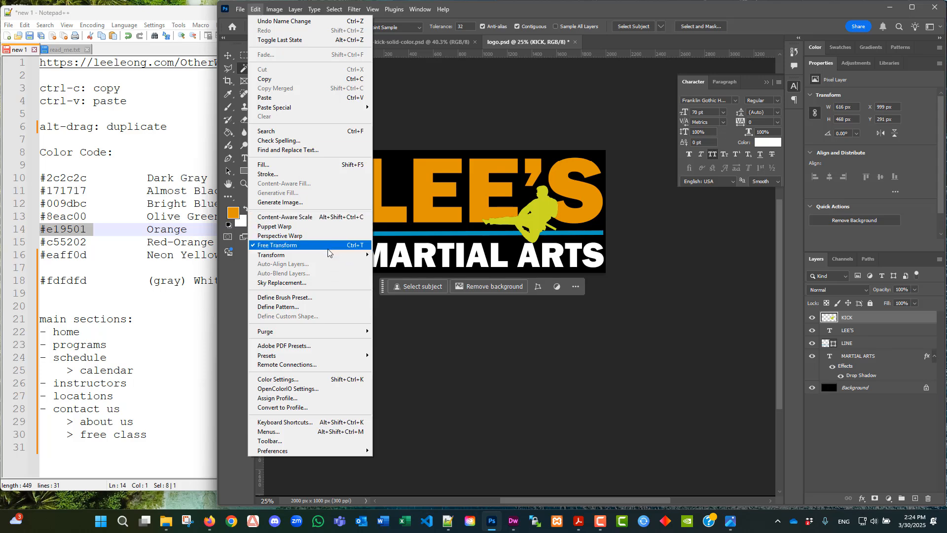
mouse_move(329, 254)
click(390, 270)
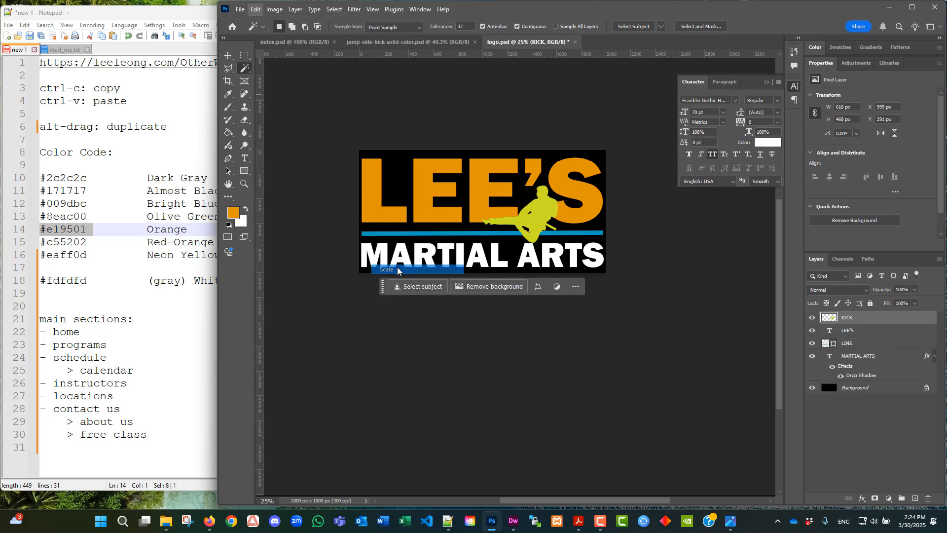
drag(559, 243, 566, 249)
drag(482, 185, 470, 179)
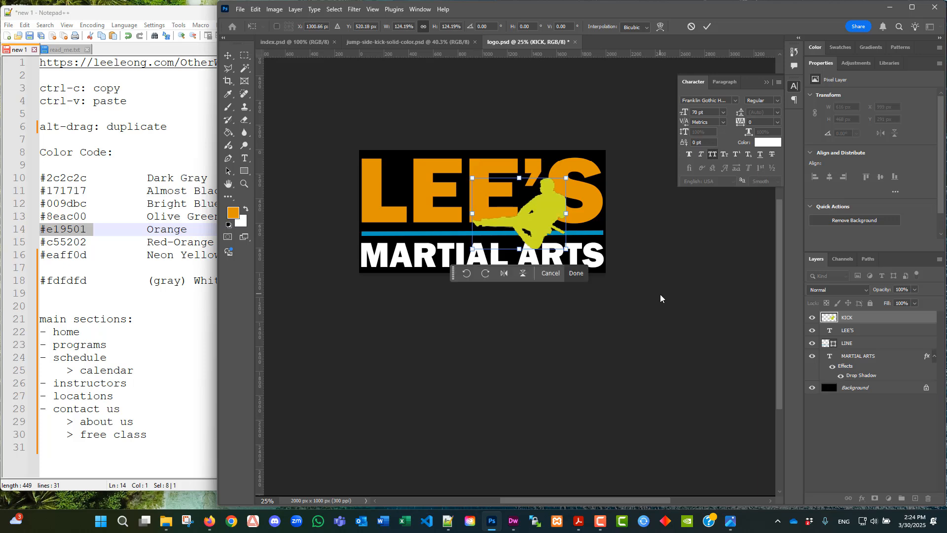
click(707, 27)
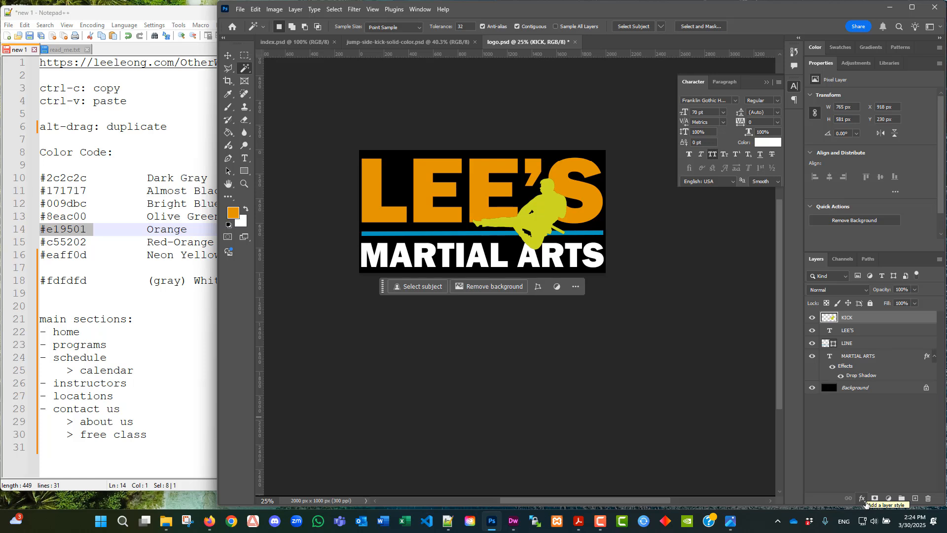
Hide the Character panel to clear the canvas area.
click(866, 502)
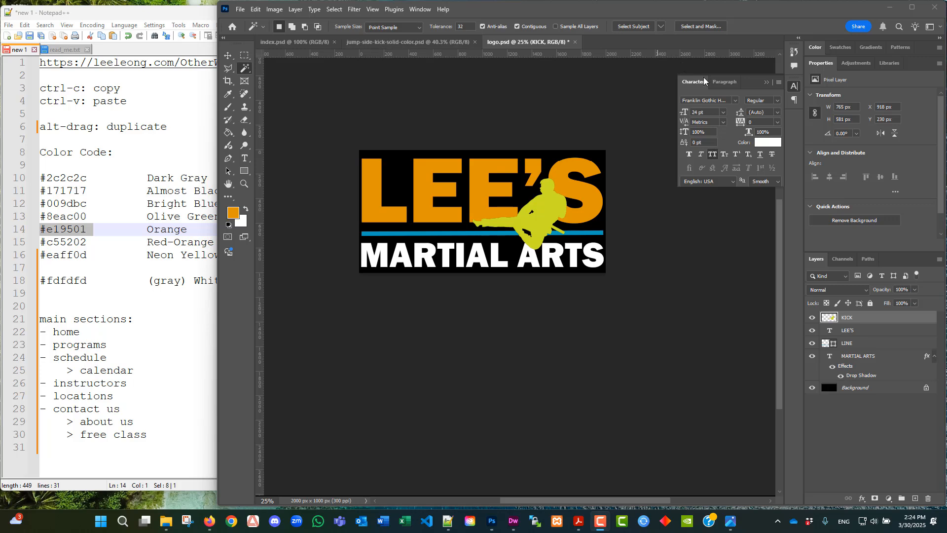
click(422, 9)
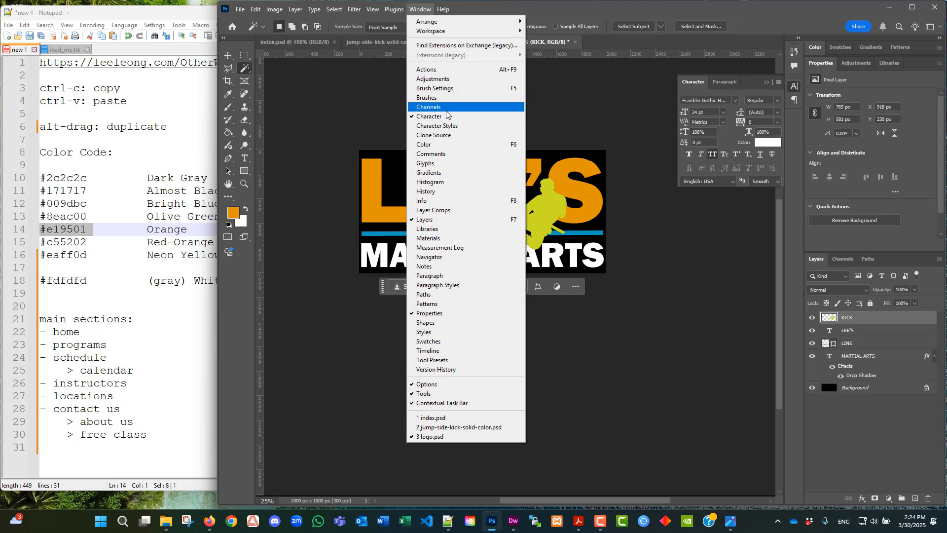
click(447, 117)
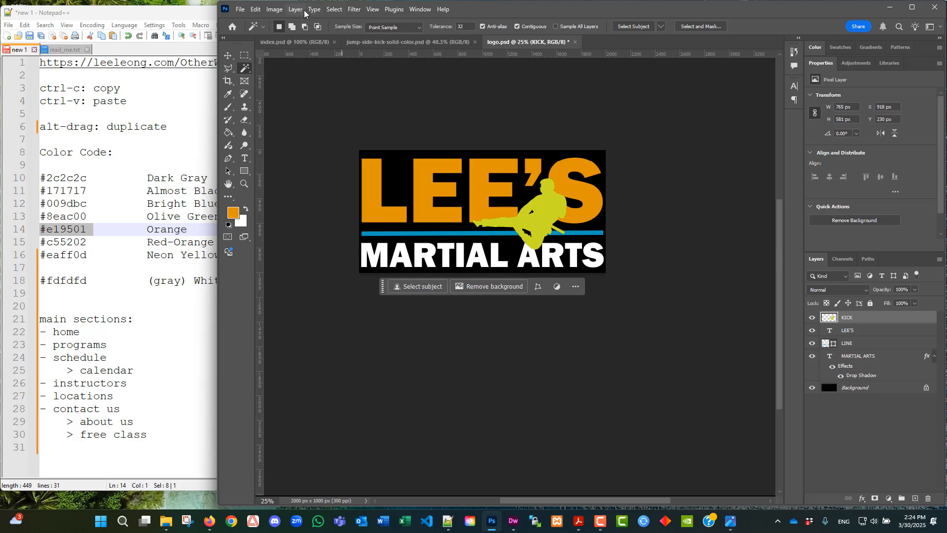
Add a Stroke effect to the KICK layer with a size of 10 px and position Outside.
click(247, 183)
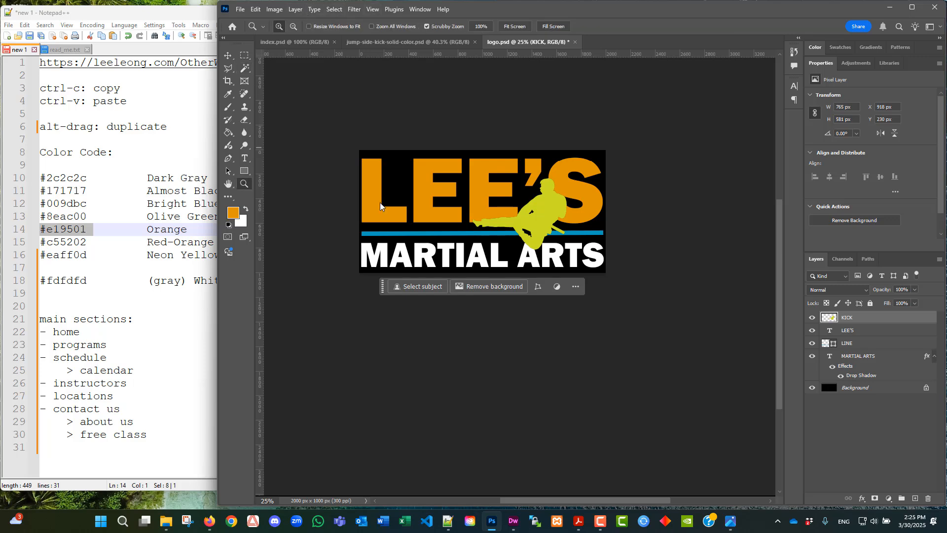
click(478, 208)
click(478, 208)
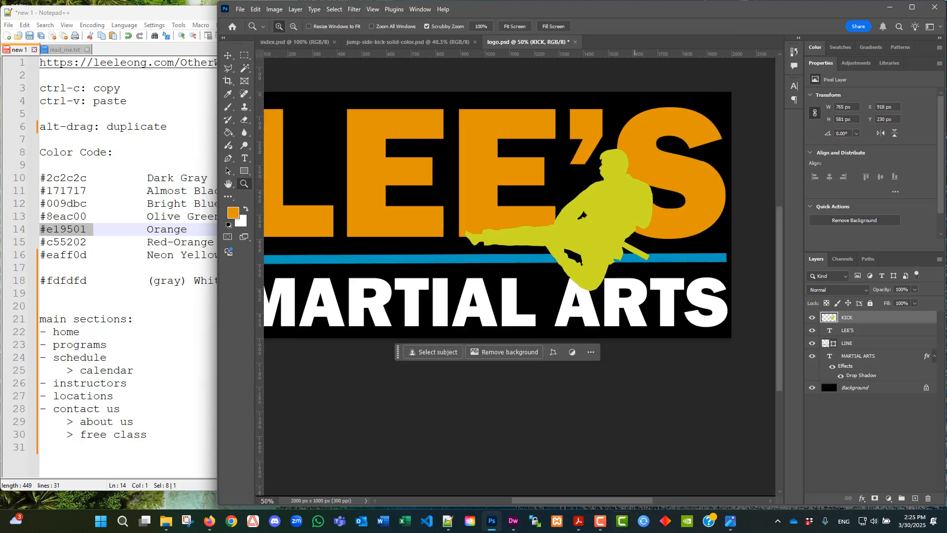
drag(608, 501, 596, 501)
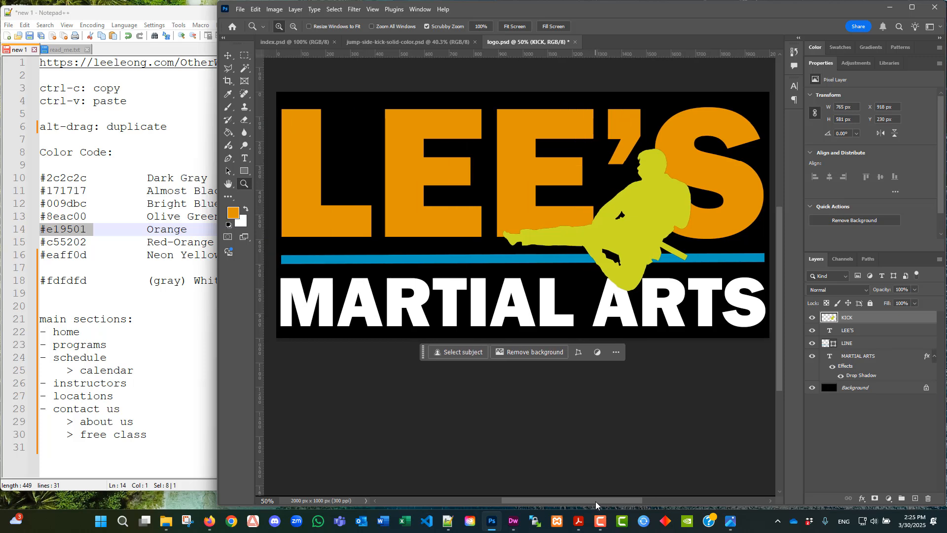
scroll(596, 423, up, 1)
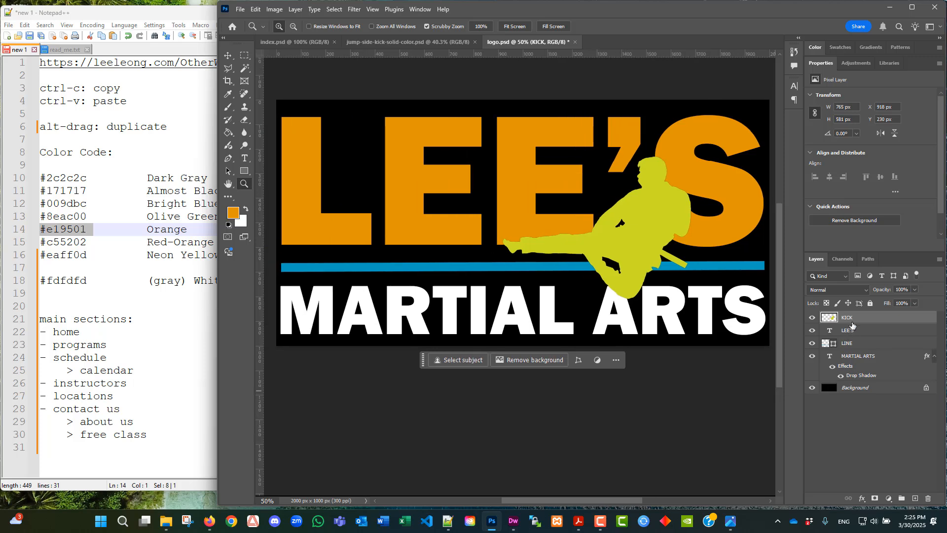
click(862, 499)
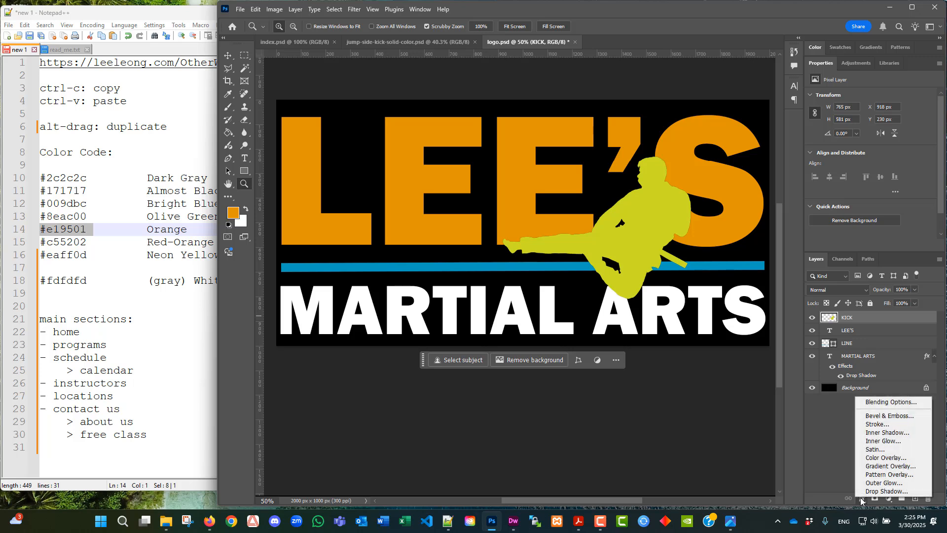
click(880, 425)
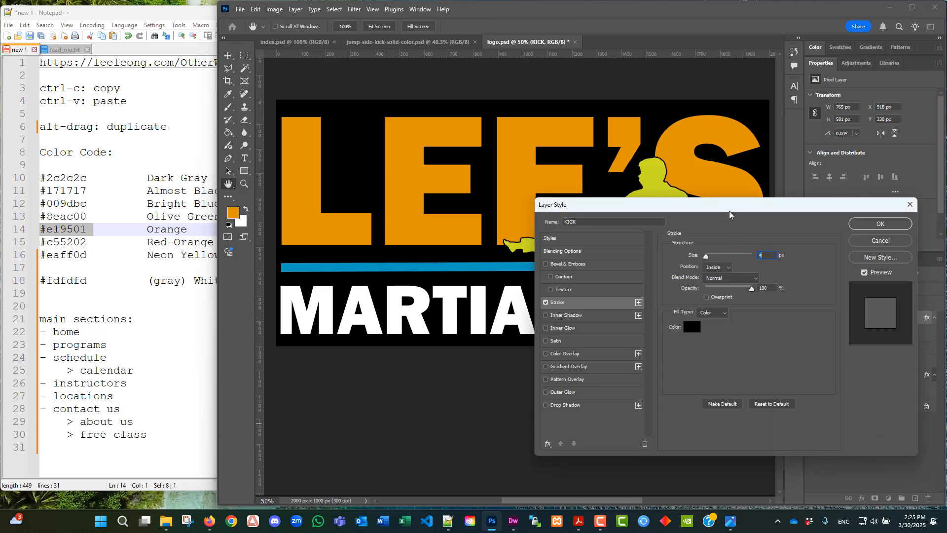
drag(729, 211, 730, 268)
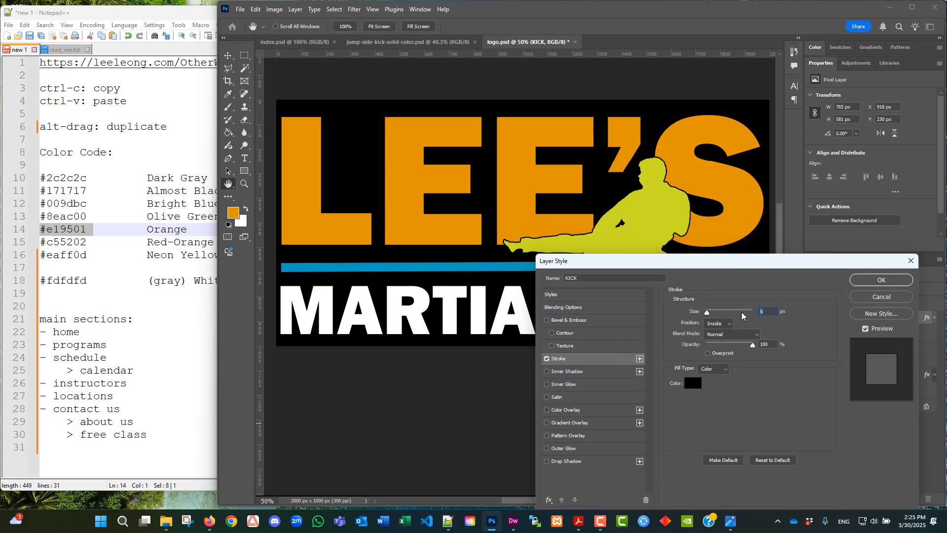
text(10)
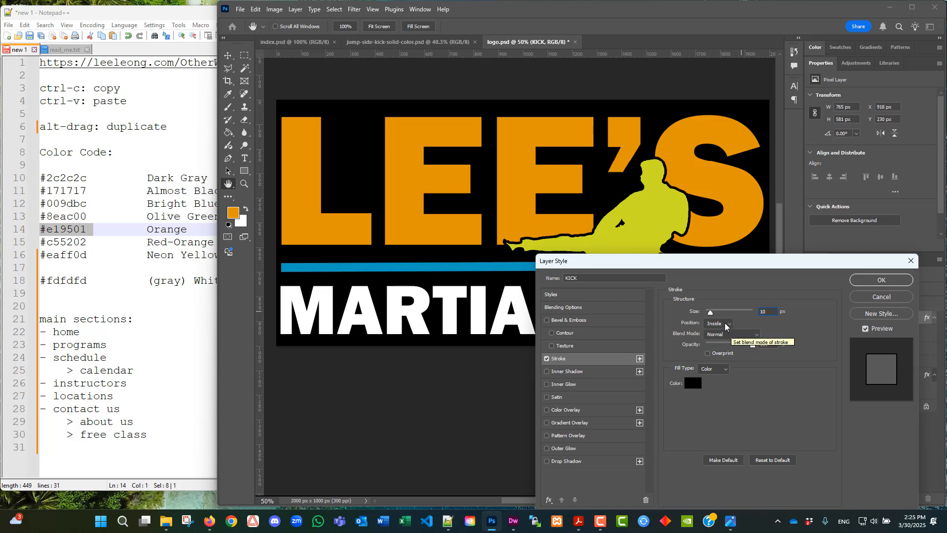
click(726, 324)
click(724, 335)
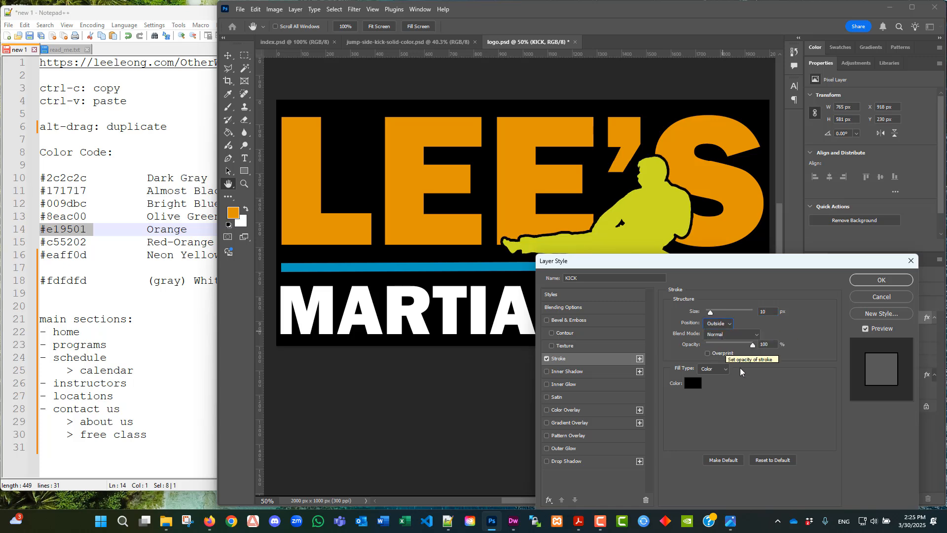
Set the KICK stroke colour to off-white FDFDFD.
click(693, 383)
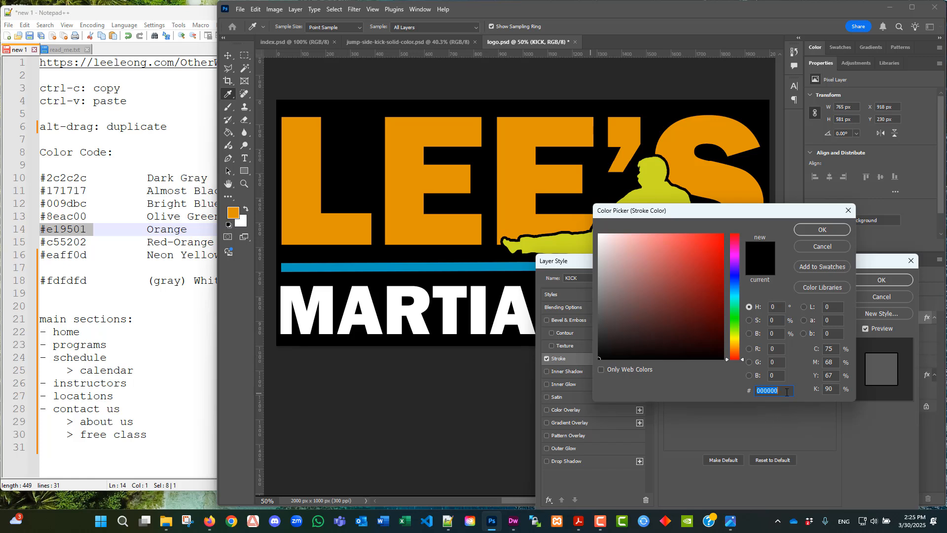
text(FDFDFD)
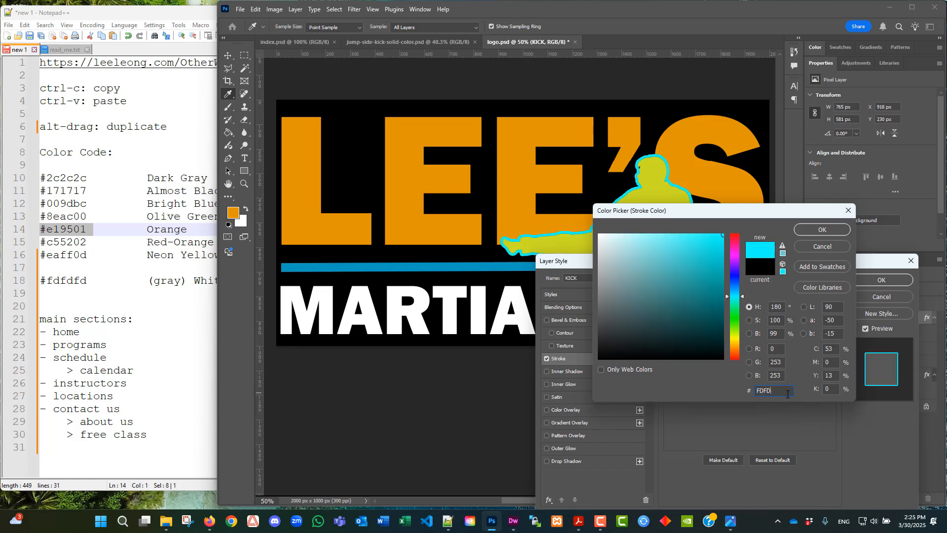
click(817, 230)
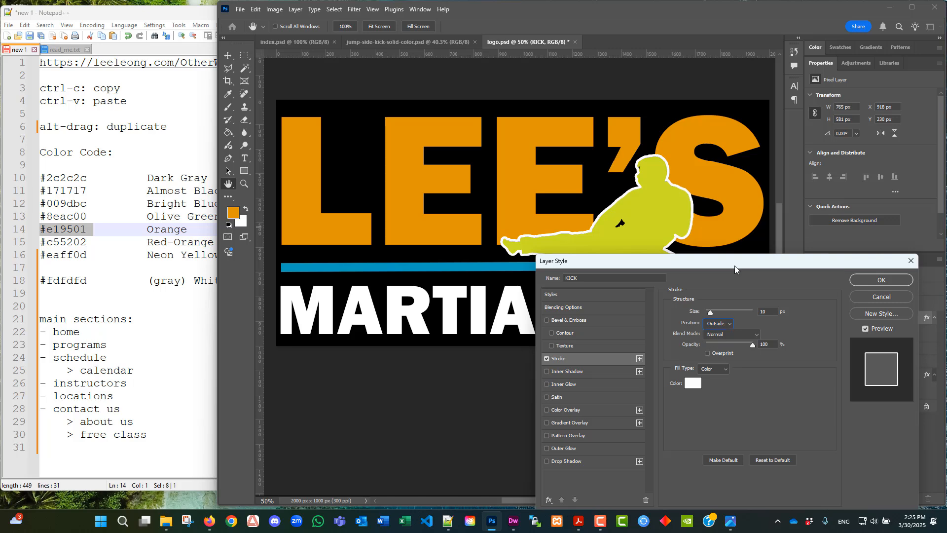
Increase the KICK stroke size to 12 px and apply the layer style.
drag(735, 265, 347, 165)
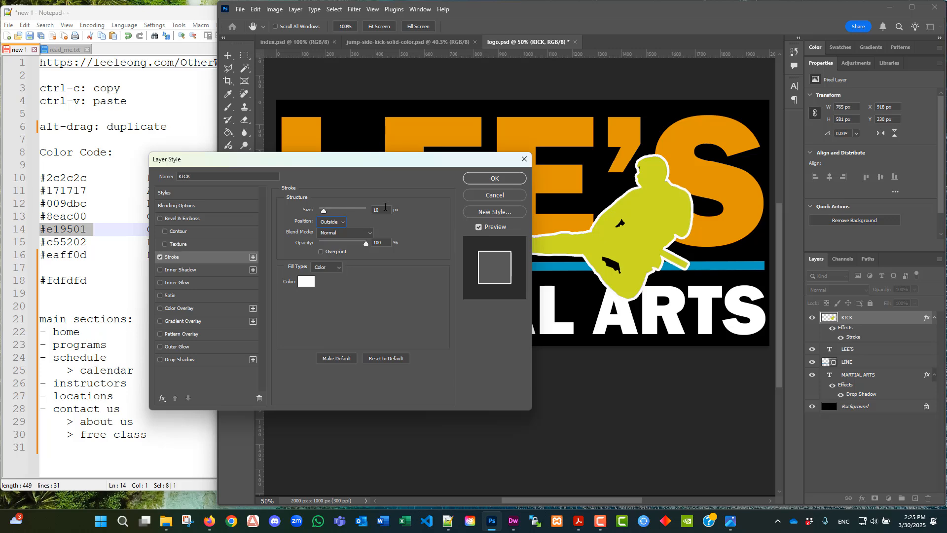
key(Up)
key(Up)
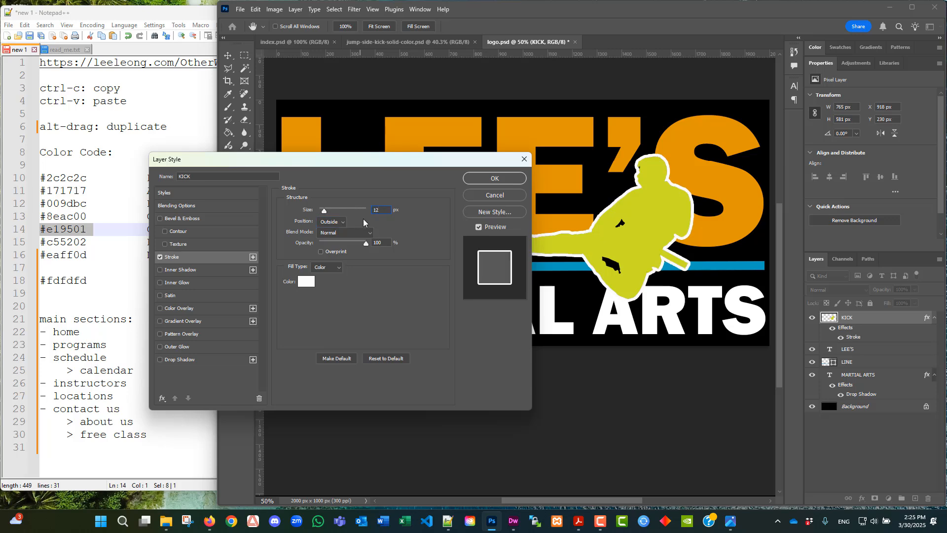
click(495, 178)
Save the changes to logo.psd.
key(z)
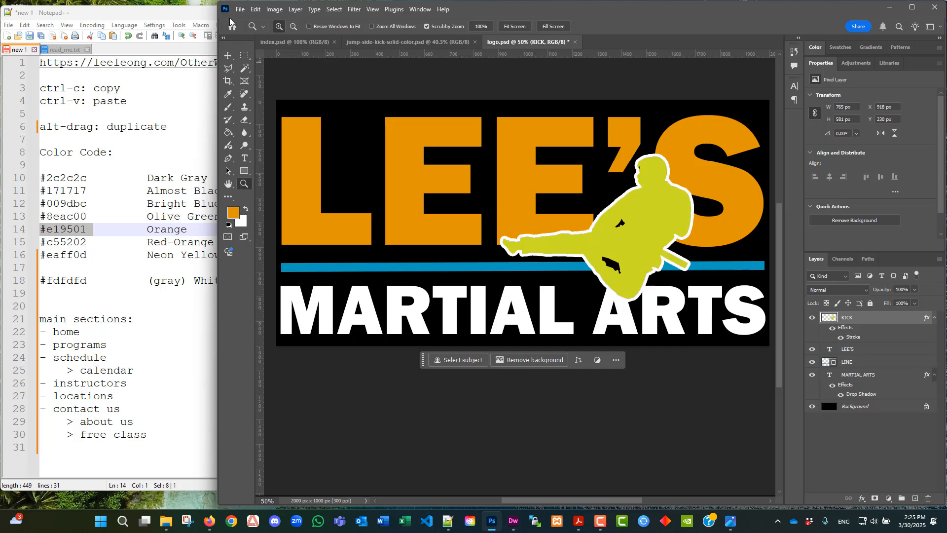
click(240, 10)
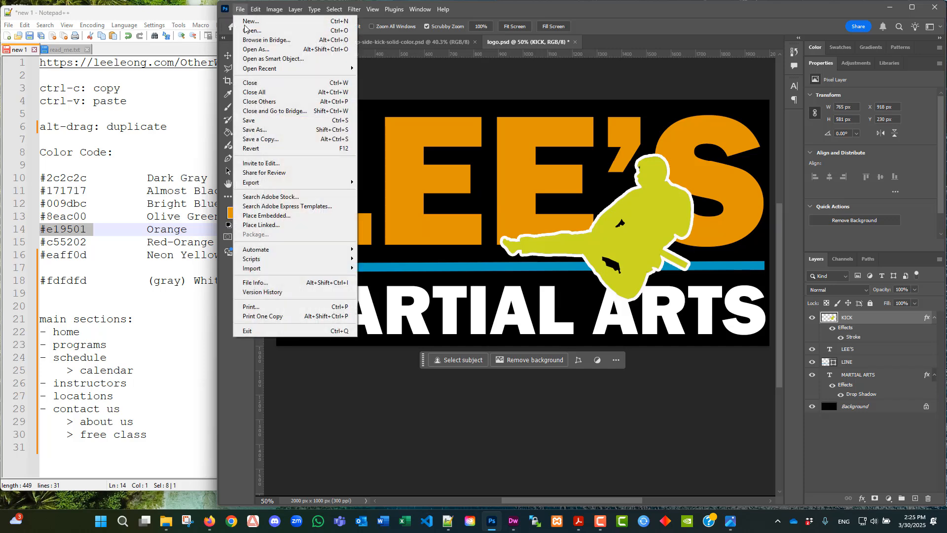
click(246, 120)
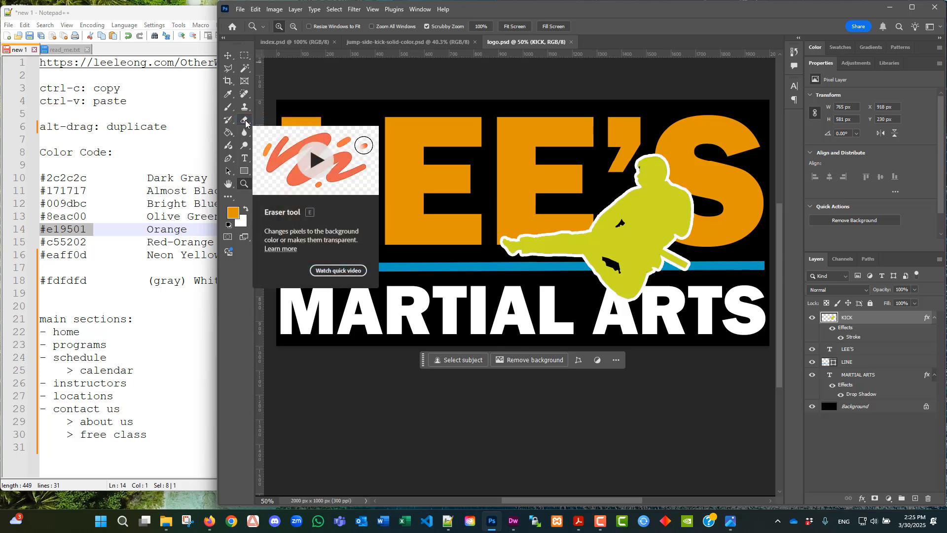
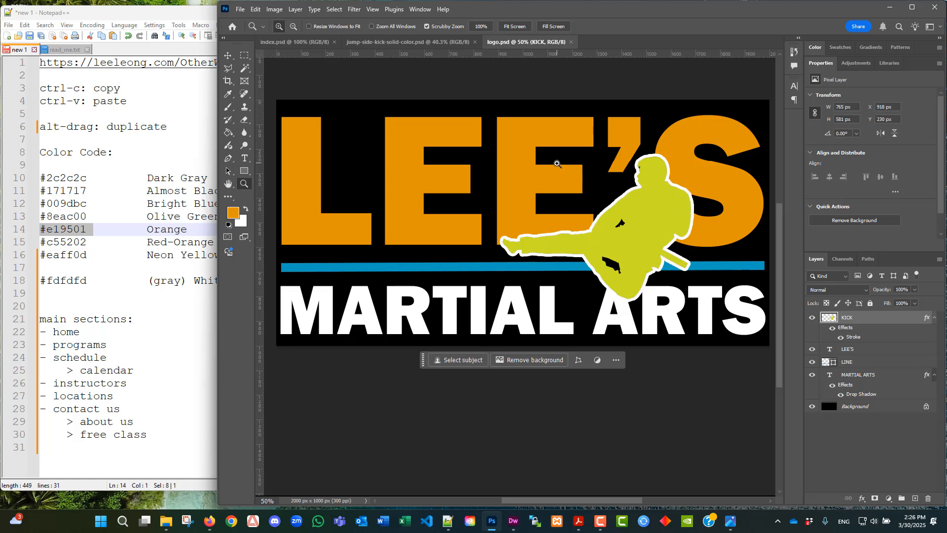
Save the logo under the new name logo-output.psd in the 21_design_prototype folder, keeping Maximize Compatibility on.
click(240, 9)
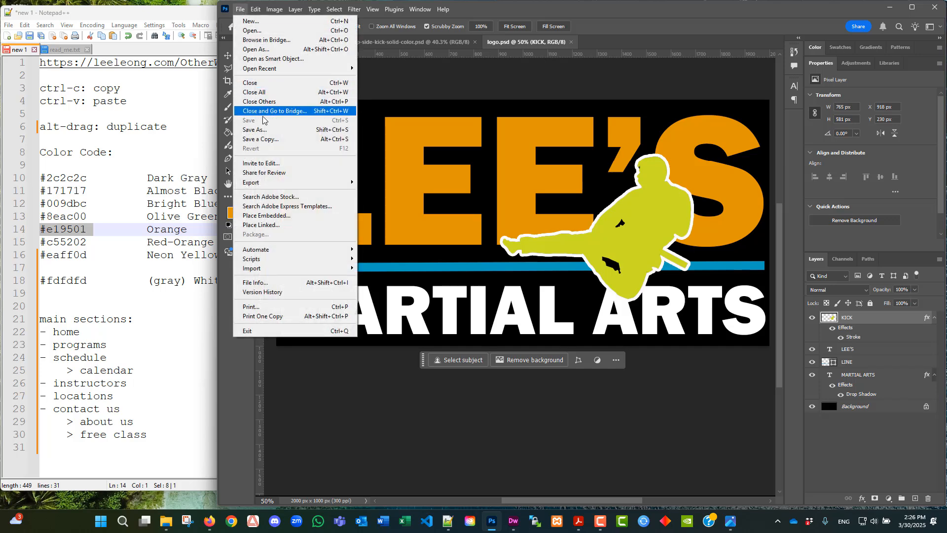
click(259, 129)
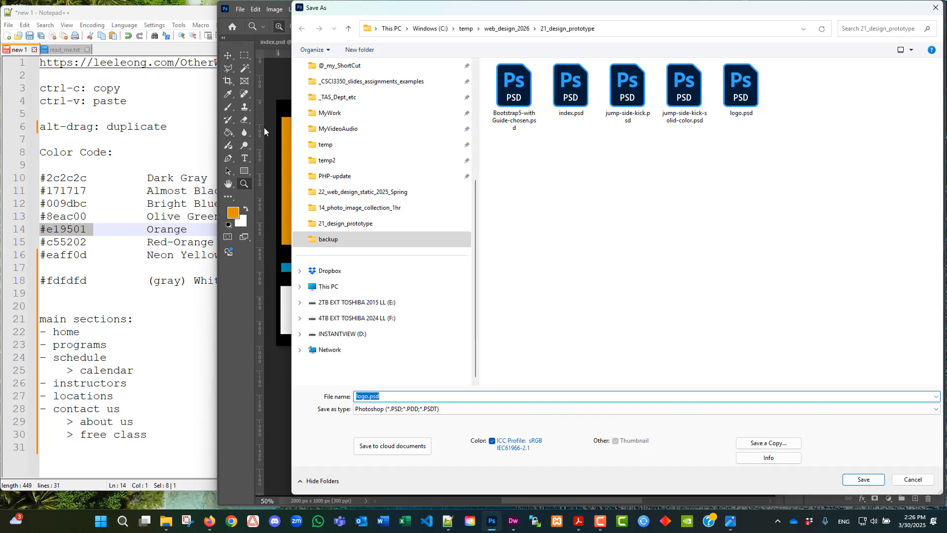
text(-ORI)
key(BackSpace)
key(BackSpace)
key(BackSpace)
text(original)
key(Return)
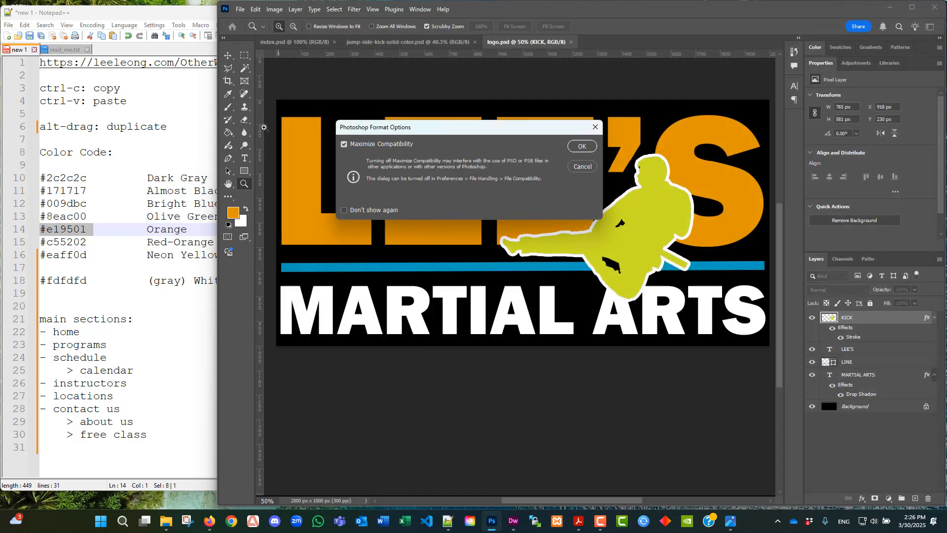
click(581, 147)
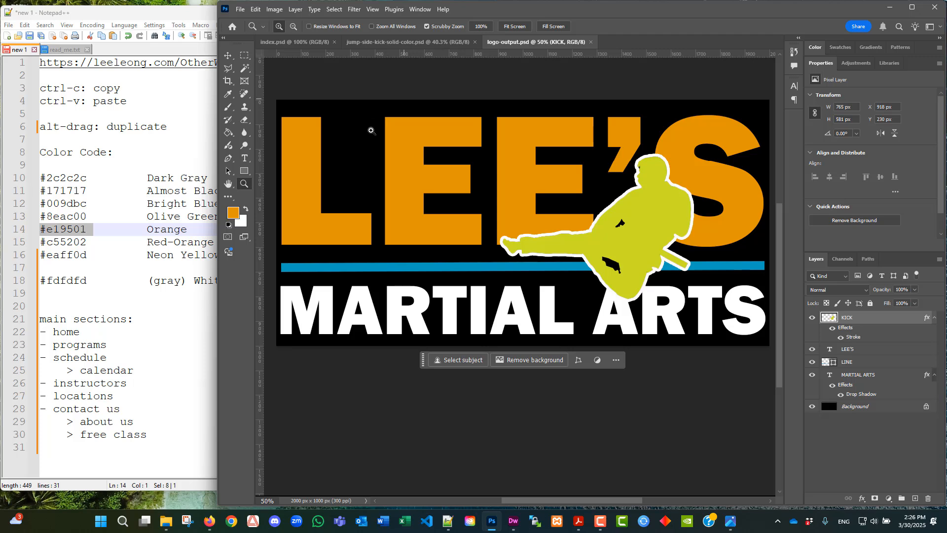
Check the 21_design_prototype folder in File Explorer for the two logo files, and return to Photoshop.
mouse_move(175, 520)
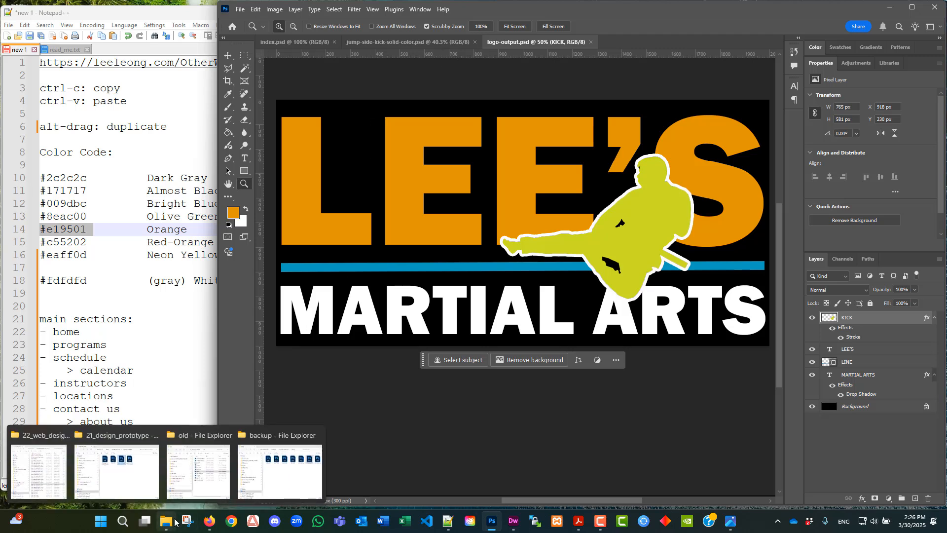
click(49, 473)
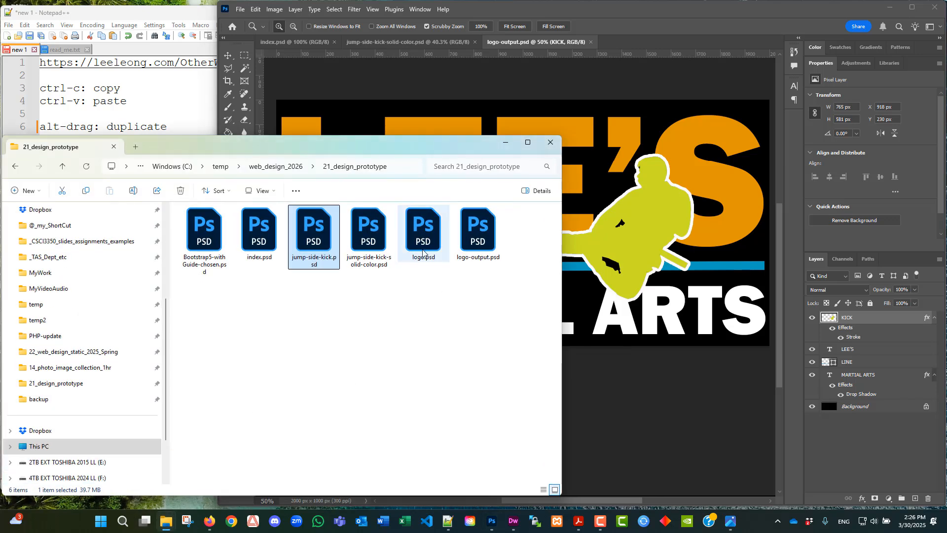
click(507, 142)
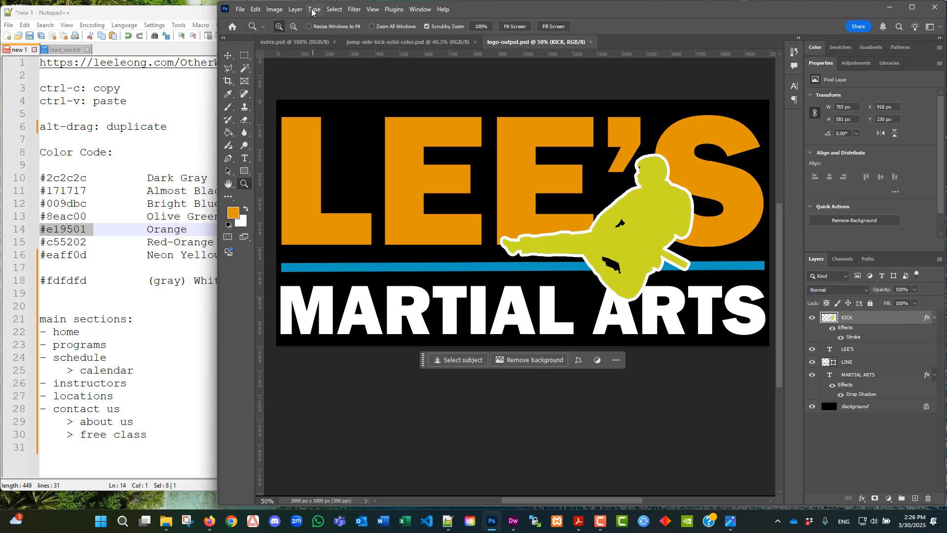
Flatten the logo-output.psd image and copy its entire canvas with a rectangular marquee selection.
click(295, 10)
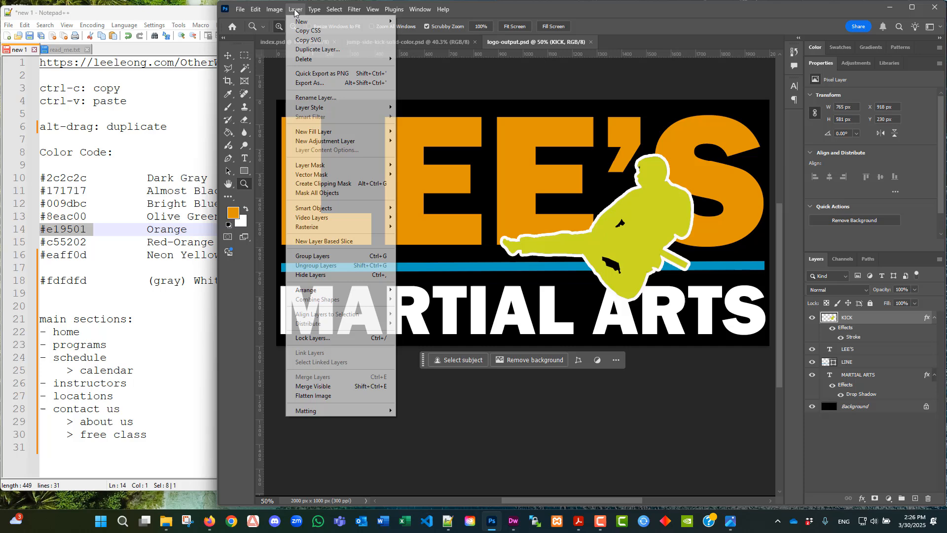
click(331, 396)
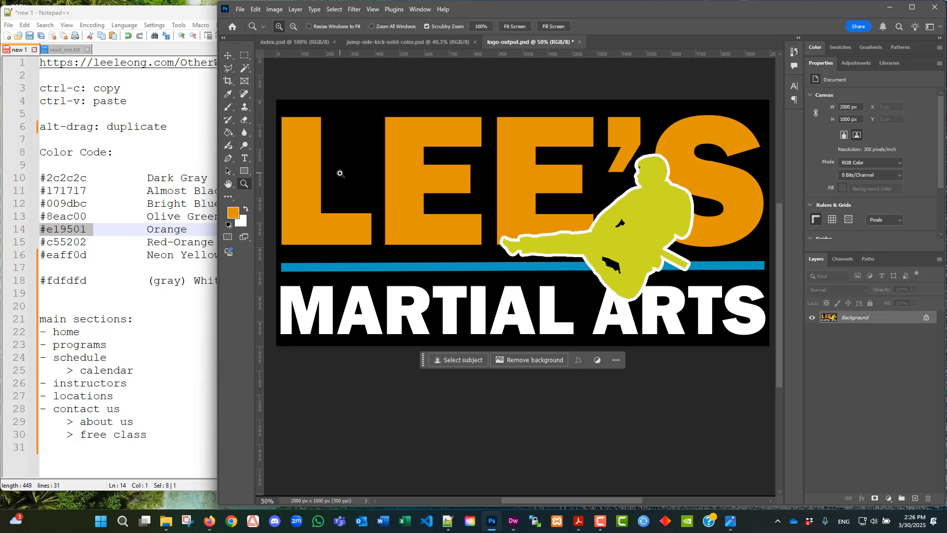
click(248, 57)
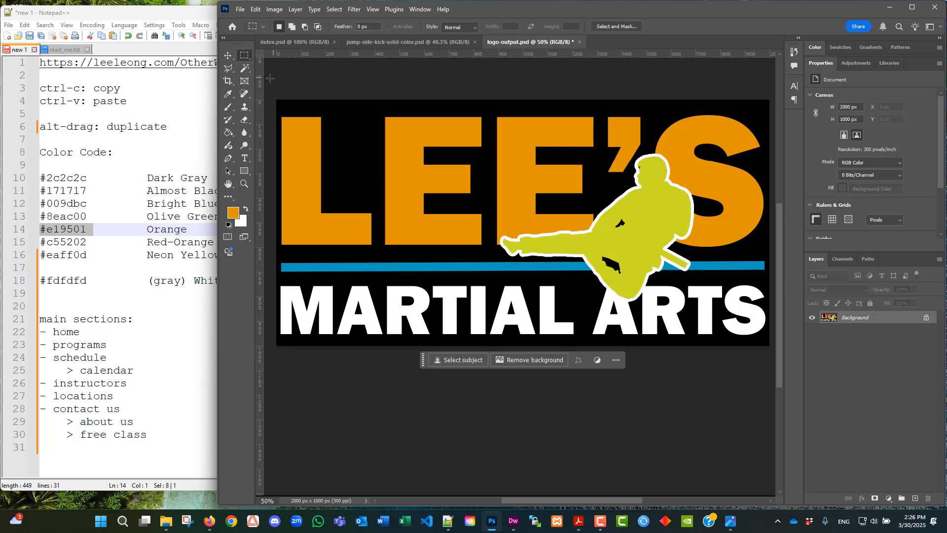
drag(270, 78, 784, 357)
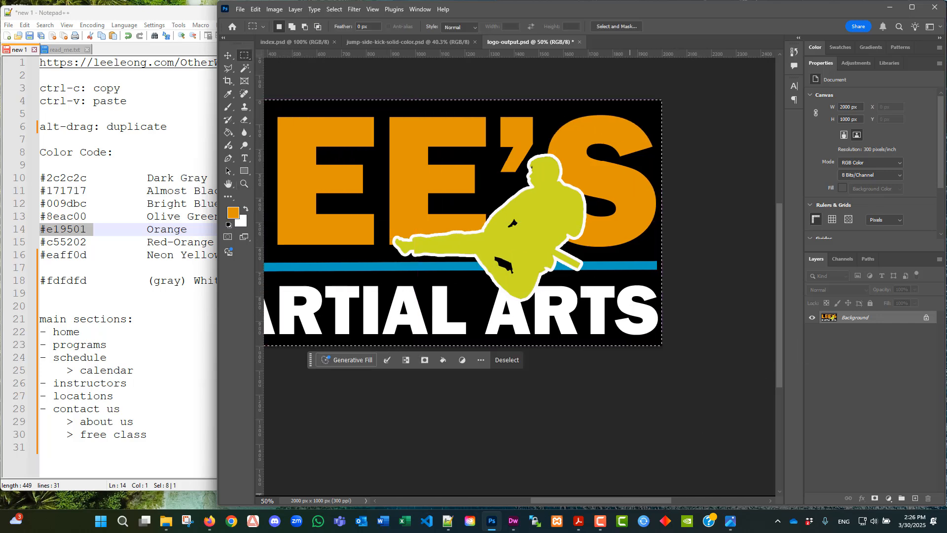
drag(602, 498, 572, 498)
click(256, 9)
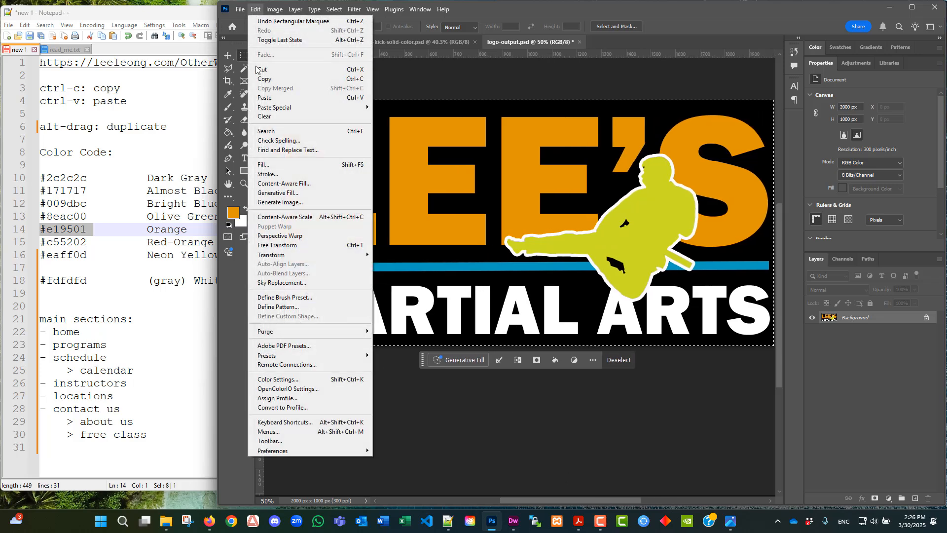
click(264, 79)
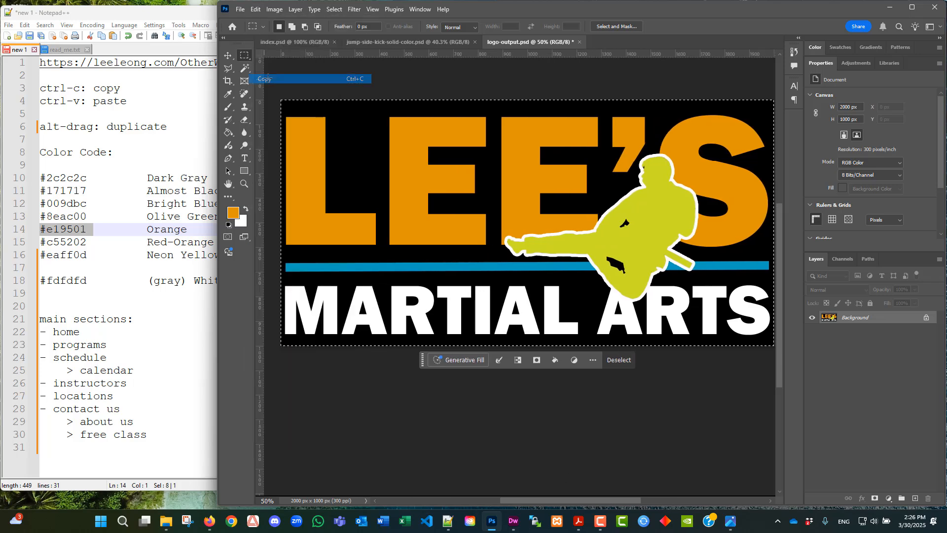
Paste the copied logo into index.psd directly above the jump side kick layer in the Top Banner group.
click(284, 43)
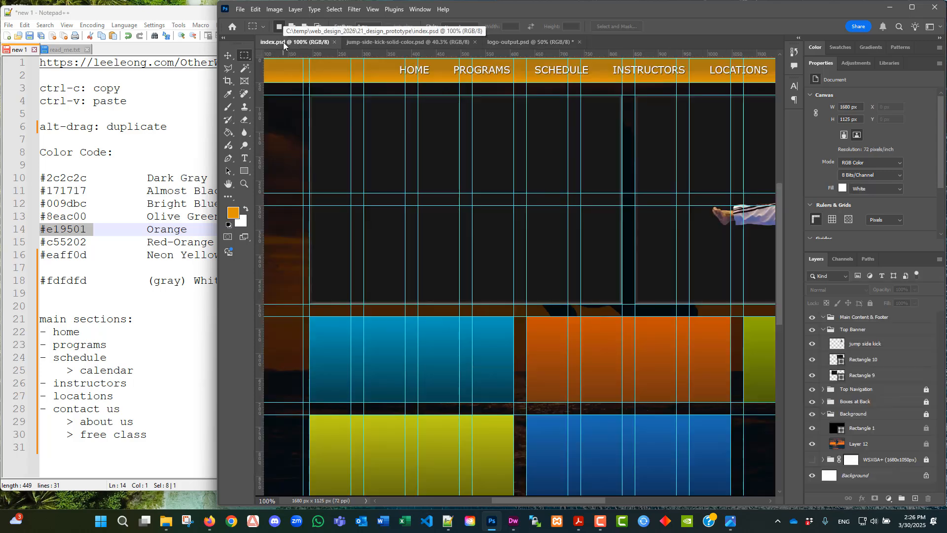
click(256, 8)
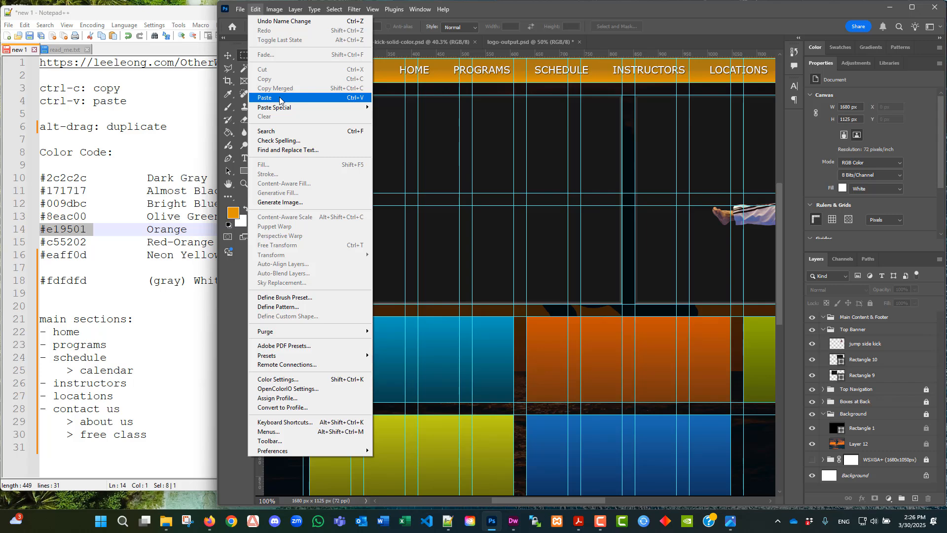
click(876, 330)
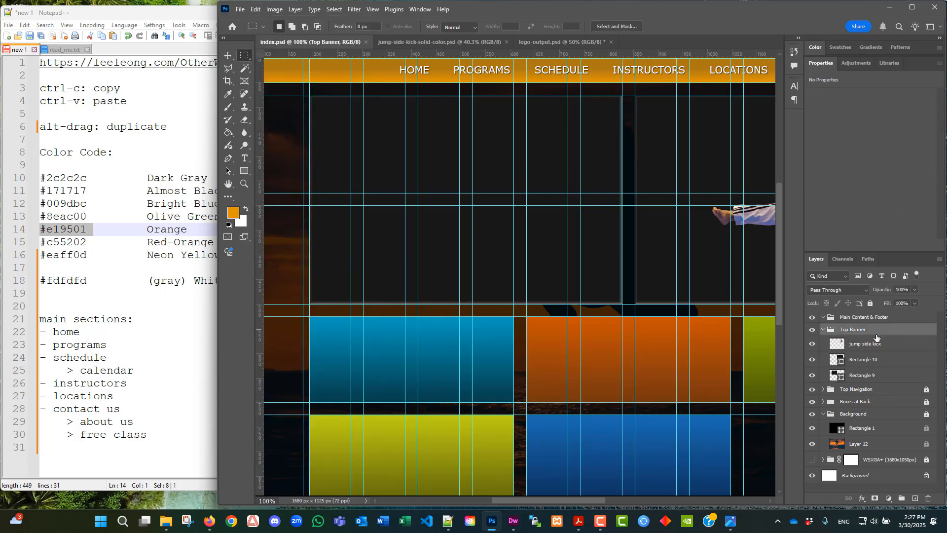
click(881, 346)
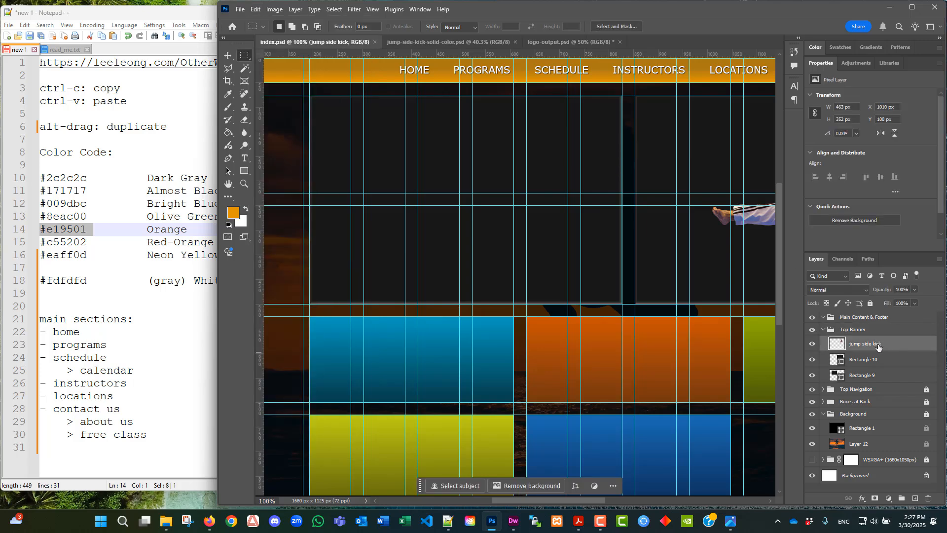
click(255, 10)
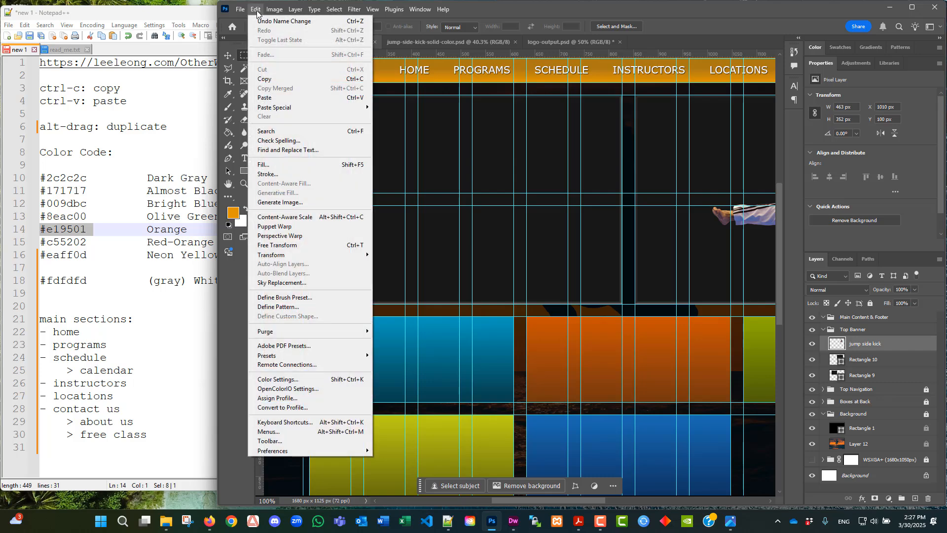
click(275, 98)
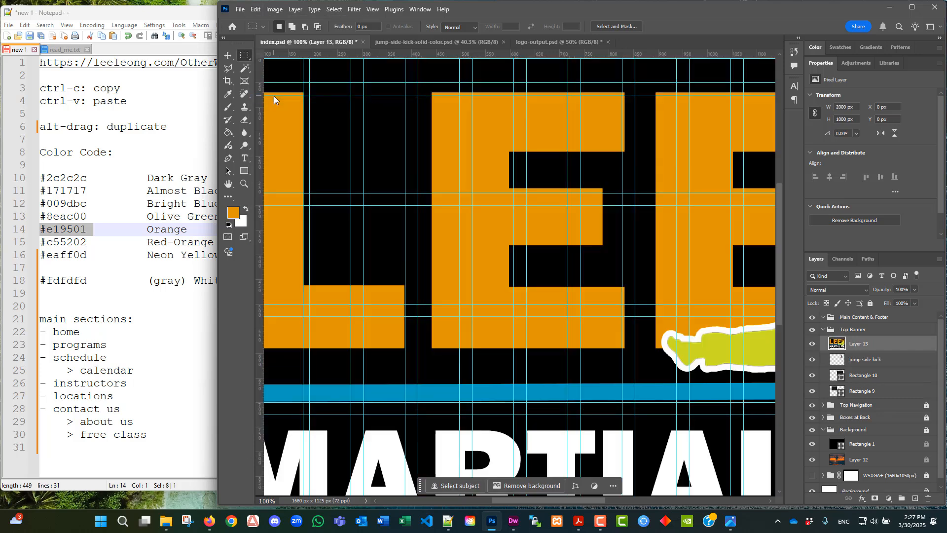
Scale the pasted logo down proportionally from its lower-right corner to about 334 × 167 px.
click(247, 184)
alt+click(430, 219)
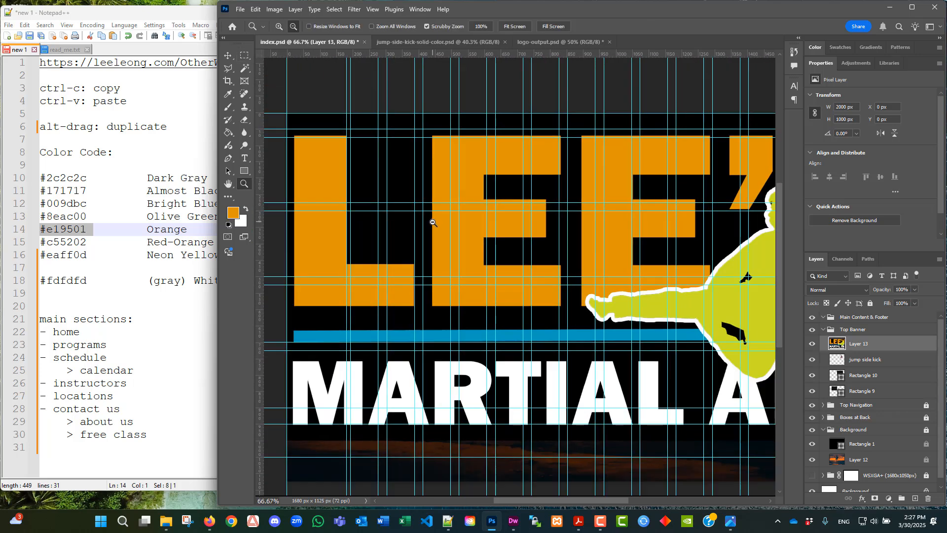
key(v)
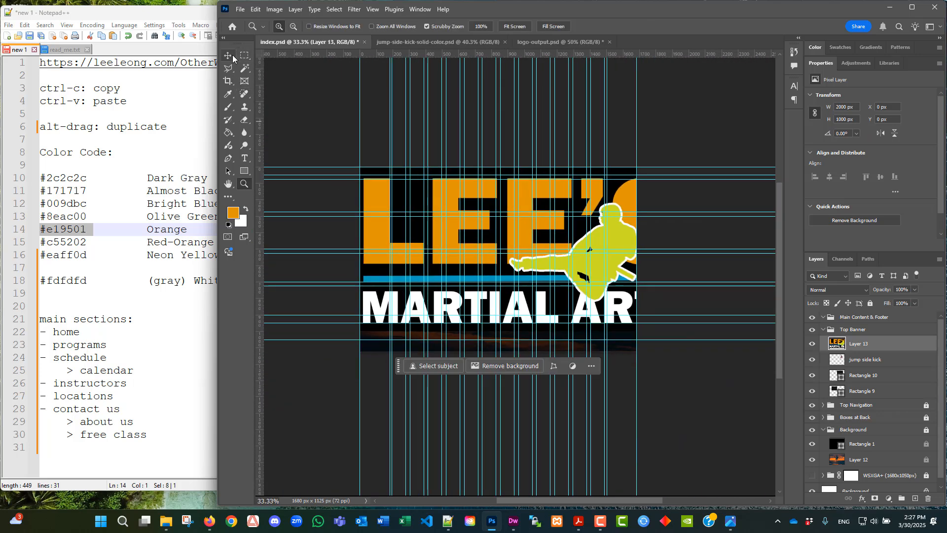
drag(689, 332, 408, 209)
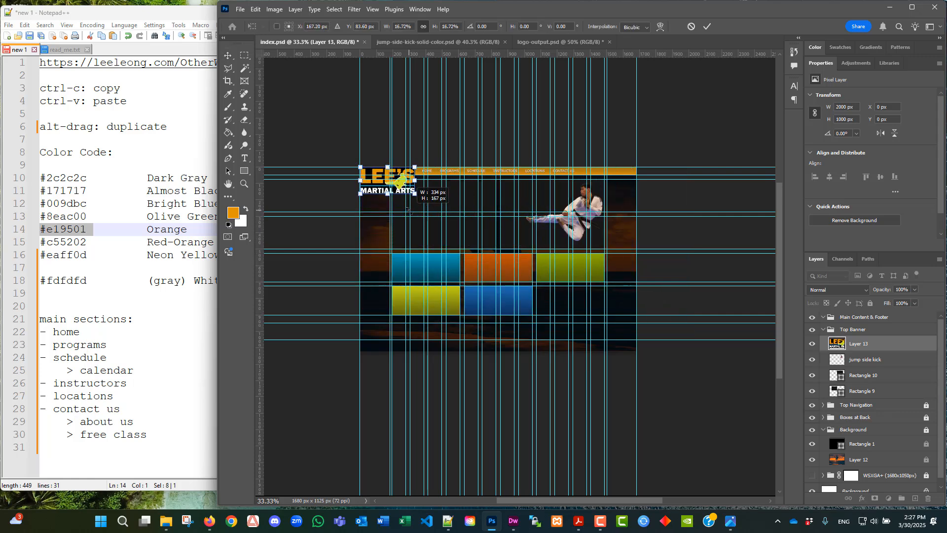
Nudge the scaled logo into the upper-left part of the left banner box, at about X 219 px, Y 96 px.
key(Down)
key(Down)
key(Down)
key(Down)
key(Down)
key(Down)
key(Down)
key(Down)
key(Down)
key(Down)
key(Down)
key(Down)
key(Down)
key(Down)
key(Down)
key(Down)
key(Down)
key(Down)
key(Down)
key(Down)
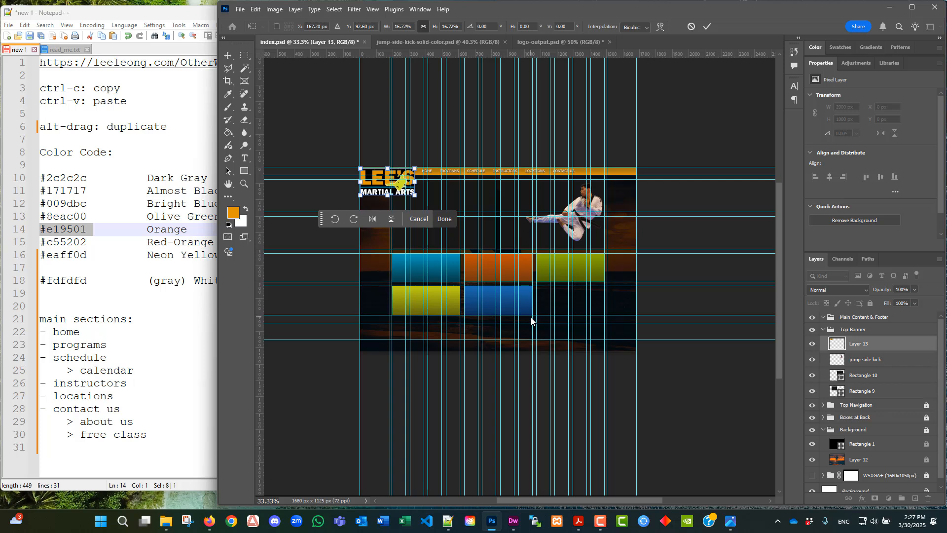
key(Right)
key(Right)
key(Right)
key(Right)
key(Right)
key(Right)
key(Right)
key(Right)
key(Right)
key(Right)
key(Right)
key(Right)
key(Right)
key(Right)
key(Right)
key(Right)
key(Right)
key(Right)
key(Right)
key(Right)
key(Right)
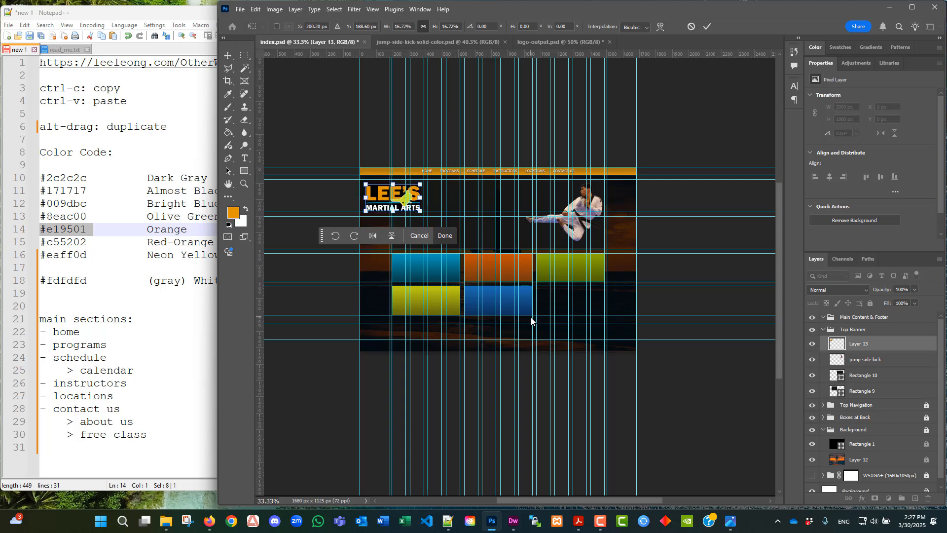
key(Right)
key(Right)
key(Right)
key(Right)
key(Right)
key(Right)
key(Right)
key(Right)
key(Right)
key(Right)
key(Right)
key(Right)
key(Right)
key(Right)
key(Right)
key(Right)
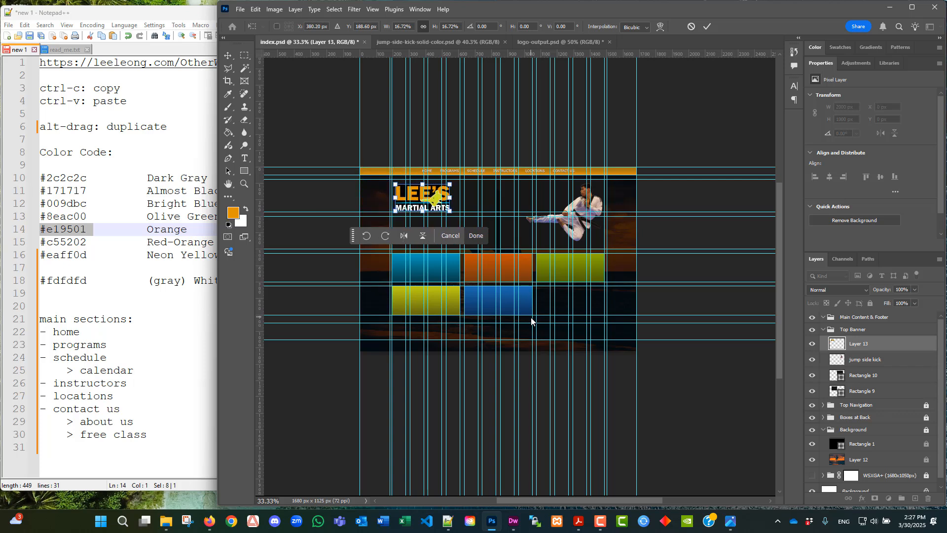
key(Up)
key(Up)
key(Up)
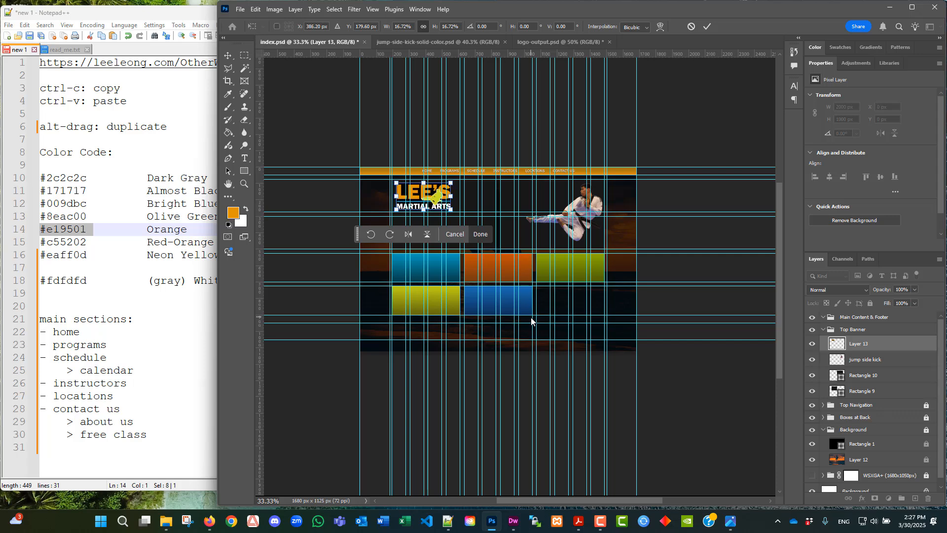
Nudge the logo to X 205 px, Y 86 px near the banner box corner and scale it to about 312 × 156 px.
click(245, 184)
click(424, 197)
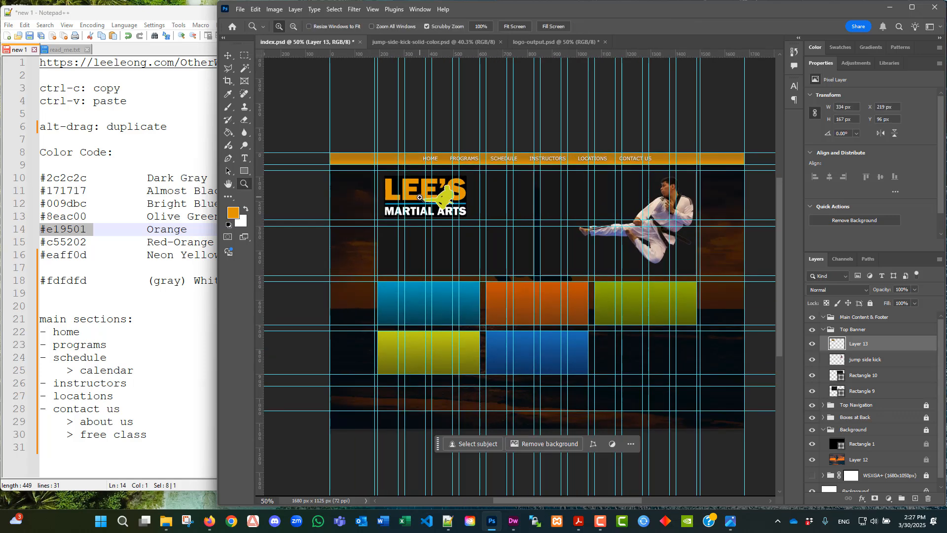
click(424, 198)
click(424, 197)
click(425, 202)
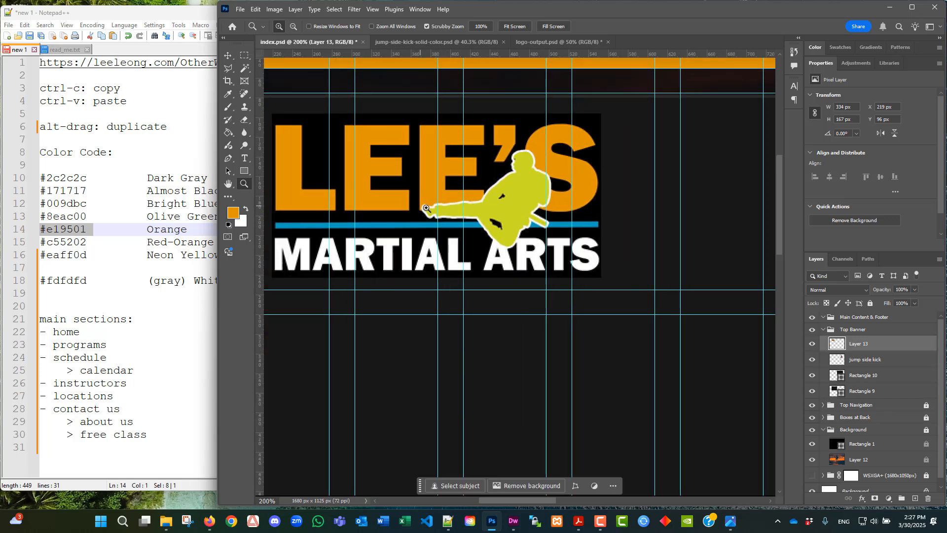
alt+click(426, 209)
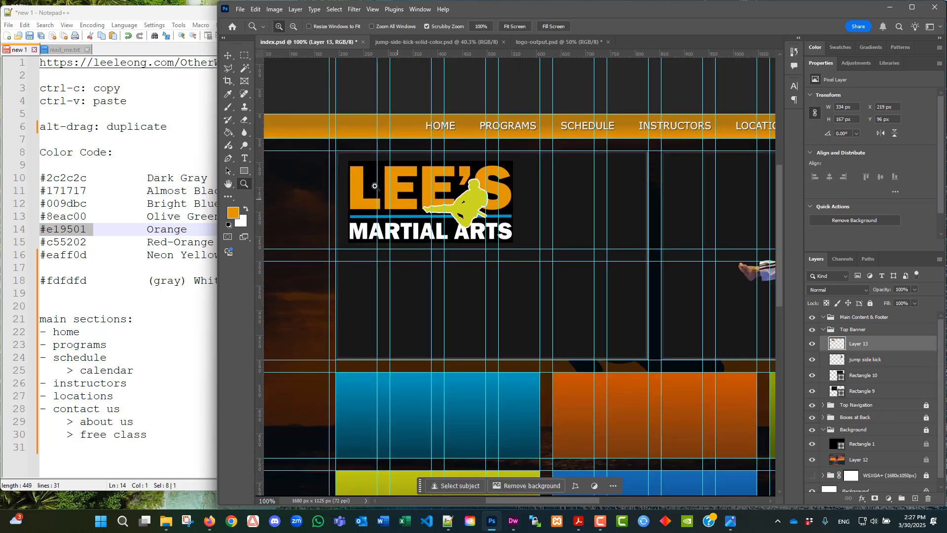
click(228, 56)
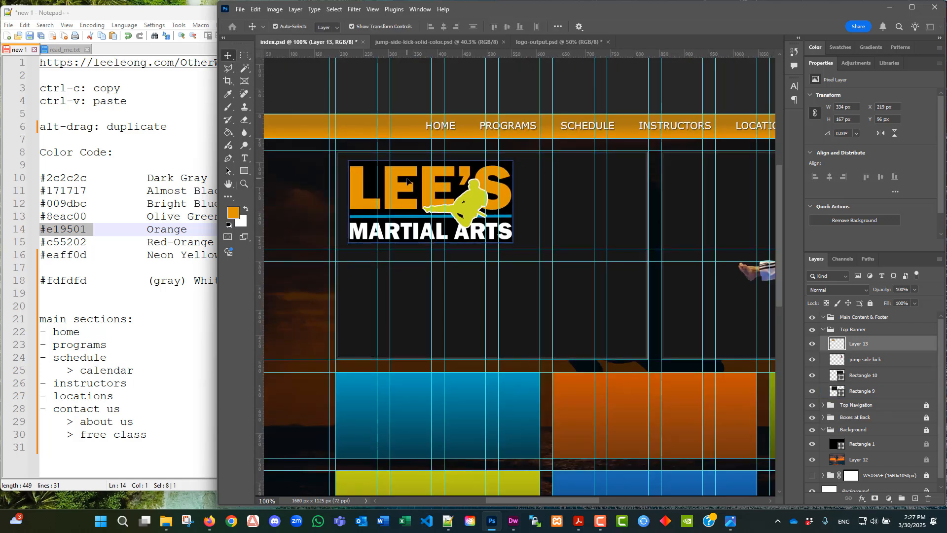
key(Up)
key(Up)
key(Up)
key(Up)
key(Up)
key(Up)
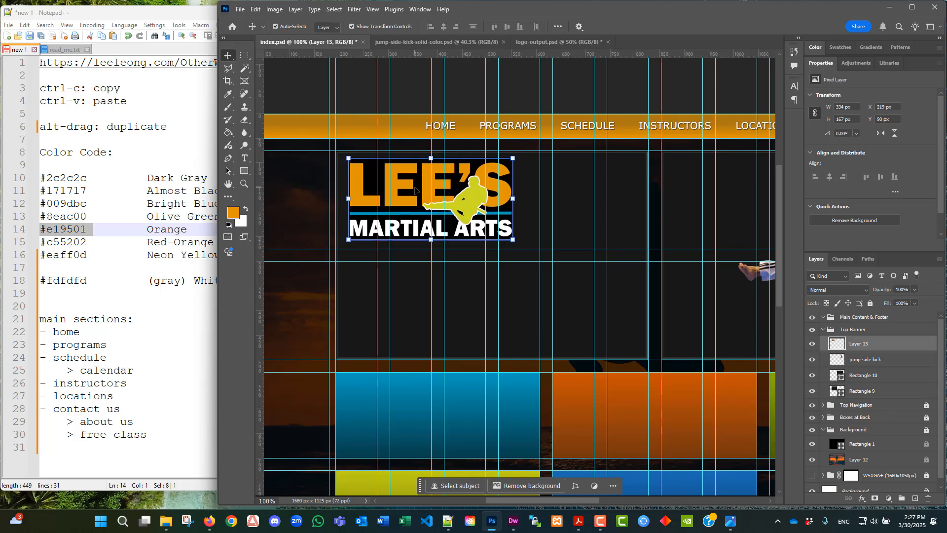
key(Left)
key(Left)
key(Left)
key(Left)
key(Left)
key(Left)
key(Left)
key(Left)
key(Left)
key(Left)
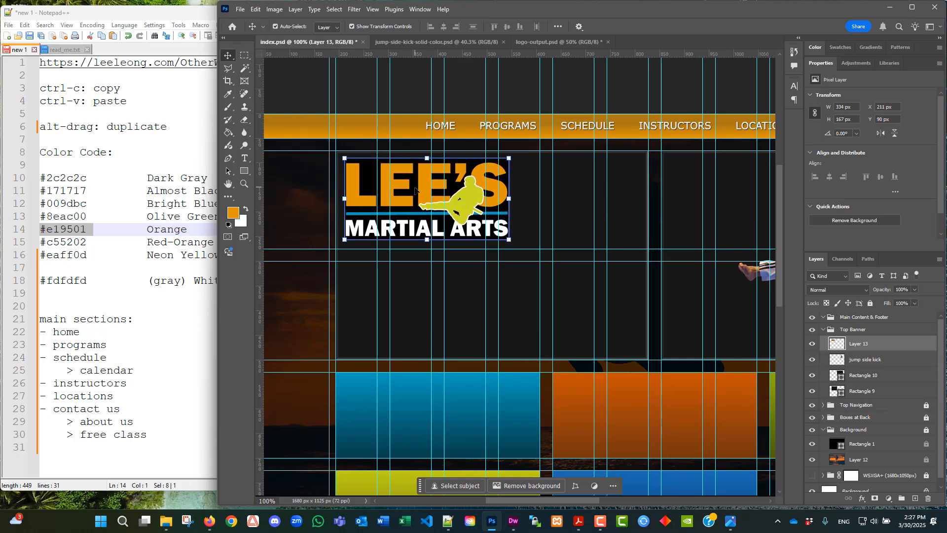
key(Up)
key(Up)
key(Left)
key(Left)
key(Left)
key(Left)
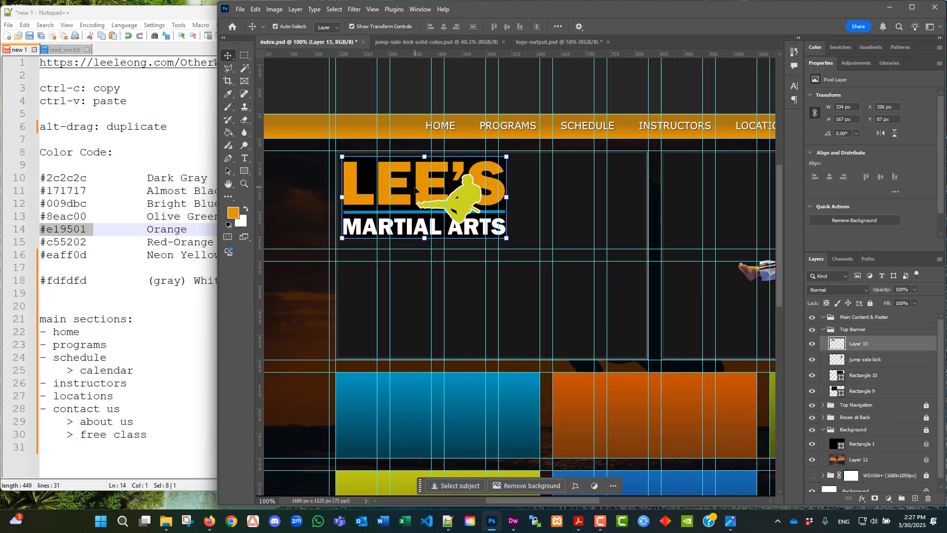
key(Up)
key(Up)
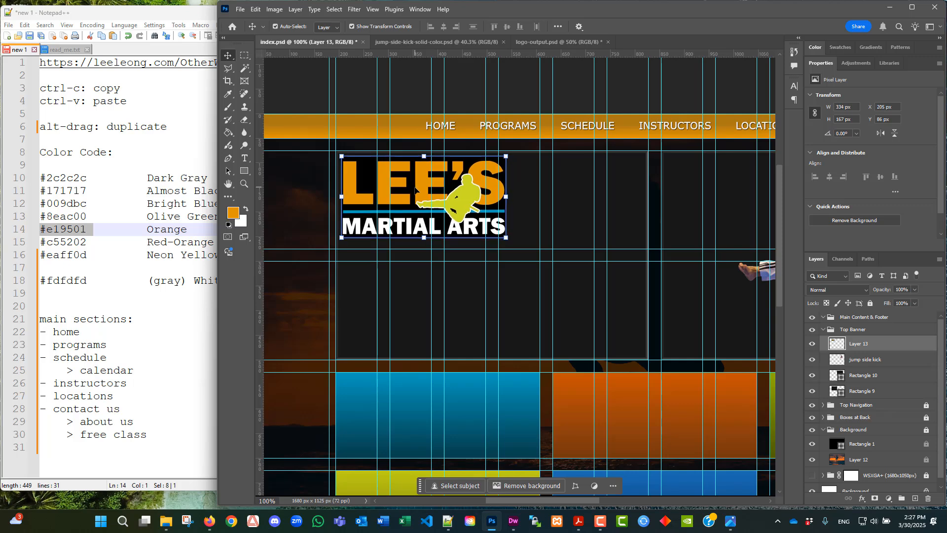
drag(506, 236, 495, 232)
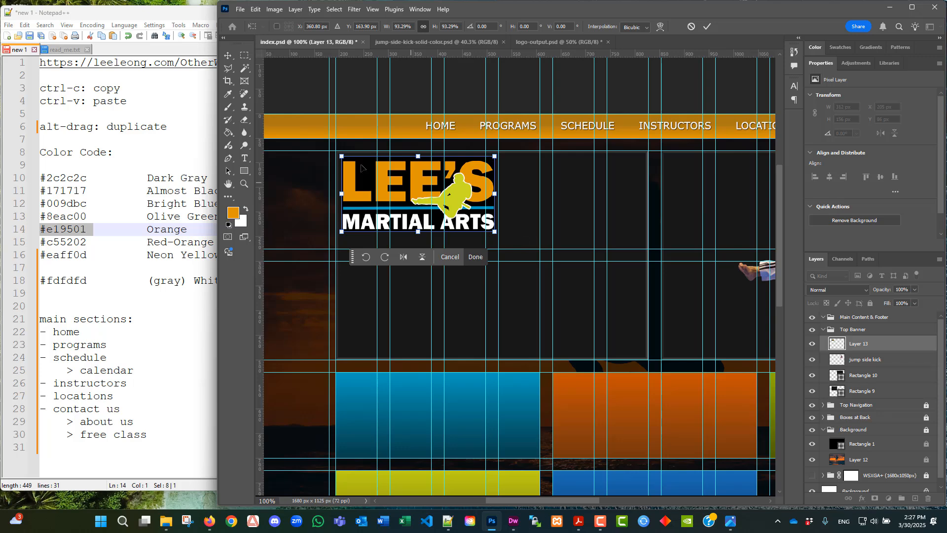
Select the logo's black background with the Magic Wand and cut it away from the layer.
click(241, 69)
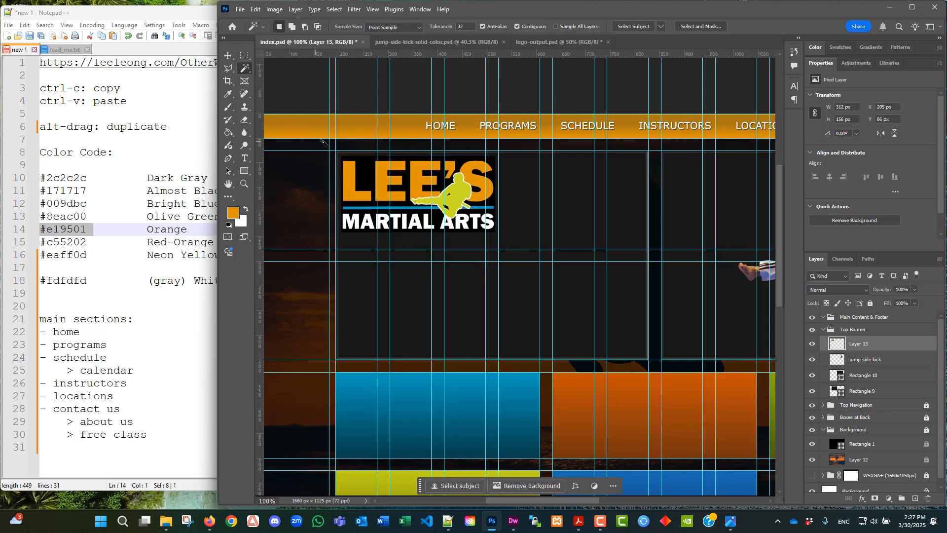
click(371, 176)
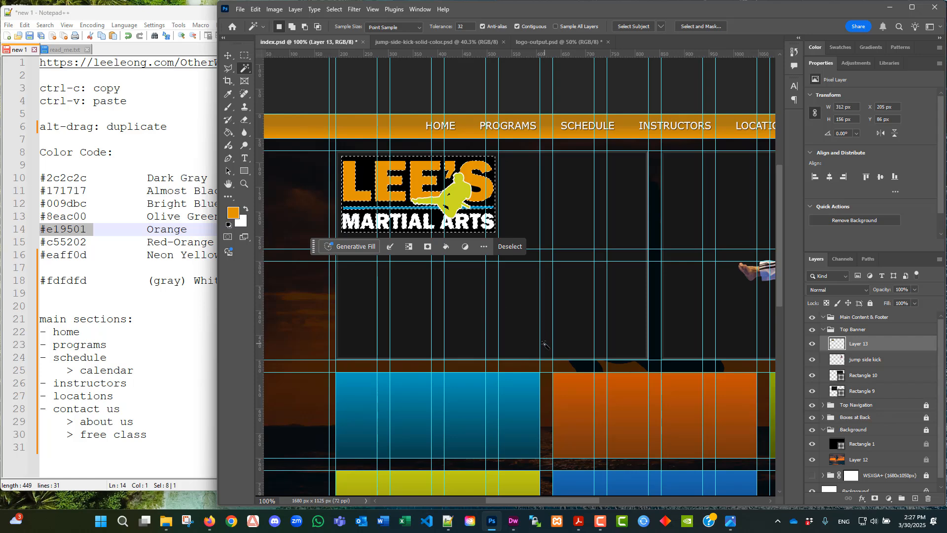
click(255, 9)
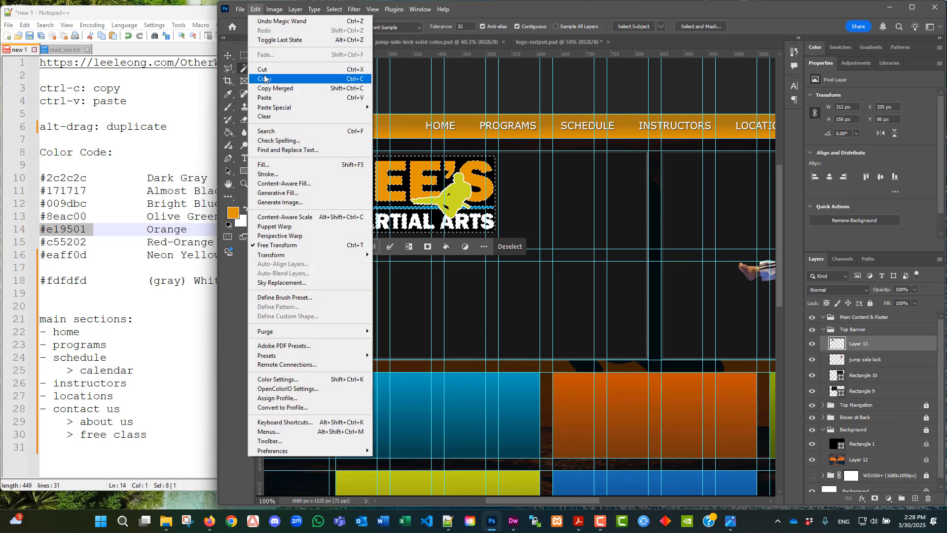
click(265, 70)
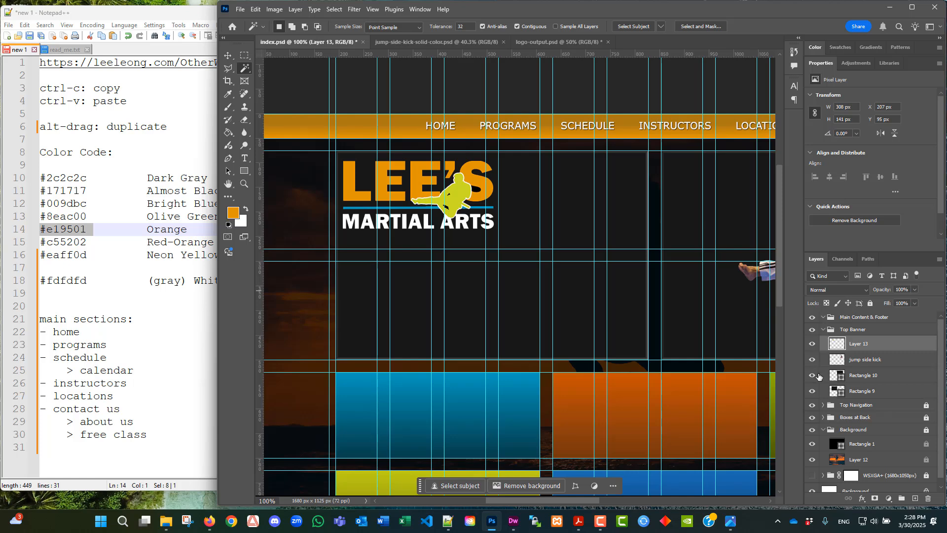
Toggle the visibility of the Rectangle 10 and Rectangle 9 layers to check the banner boxes behind the logo.
click(813, 376)
click(813, 376)
click(811, 392)
click(811, 391)
click(811, 392)
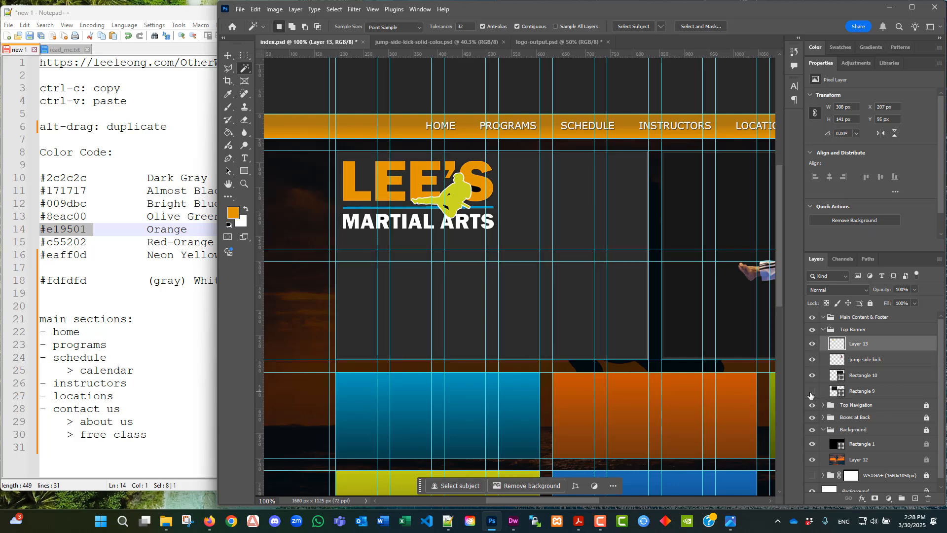
click(812, 391)
click(812, 392)
click(812, 392)
click(811, 392)
click(812, 392)
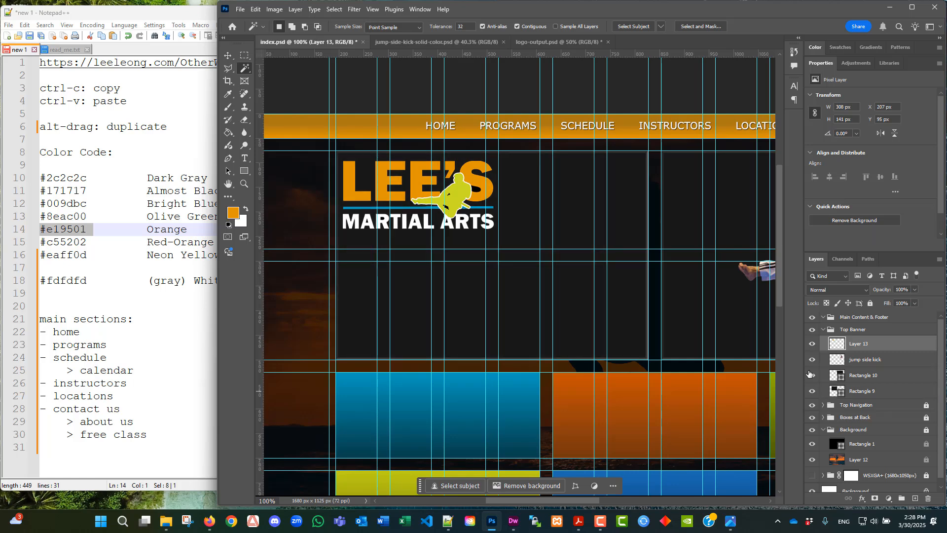
Rename the pasted logo layer as logo and save index.psd.
double_click(859, 345)
key(BackSpace)
key(Return)
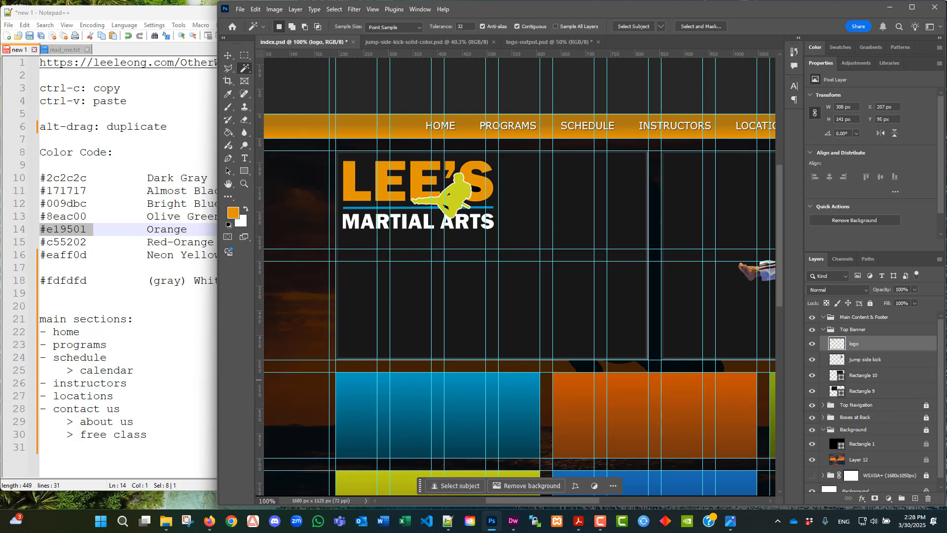
click(240, 9)
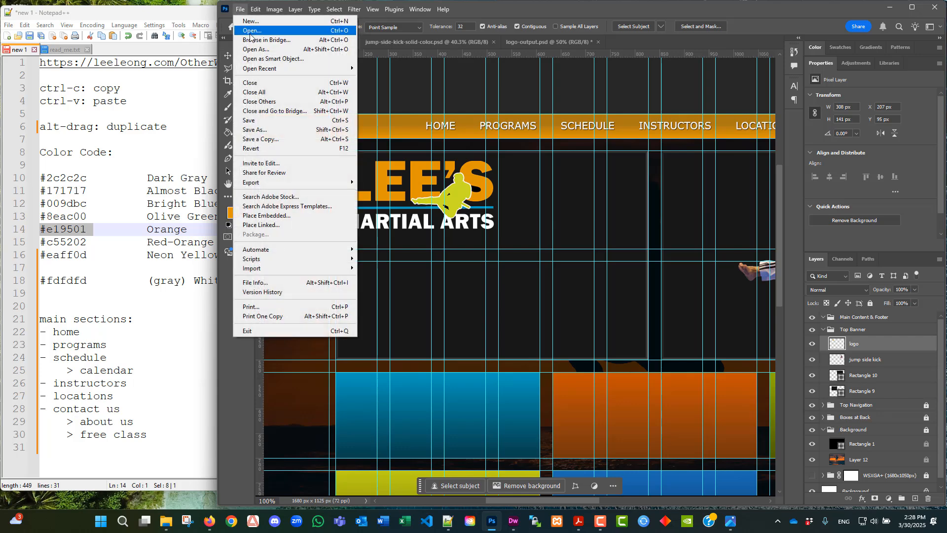
click(249, 120)
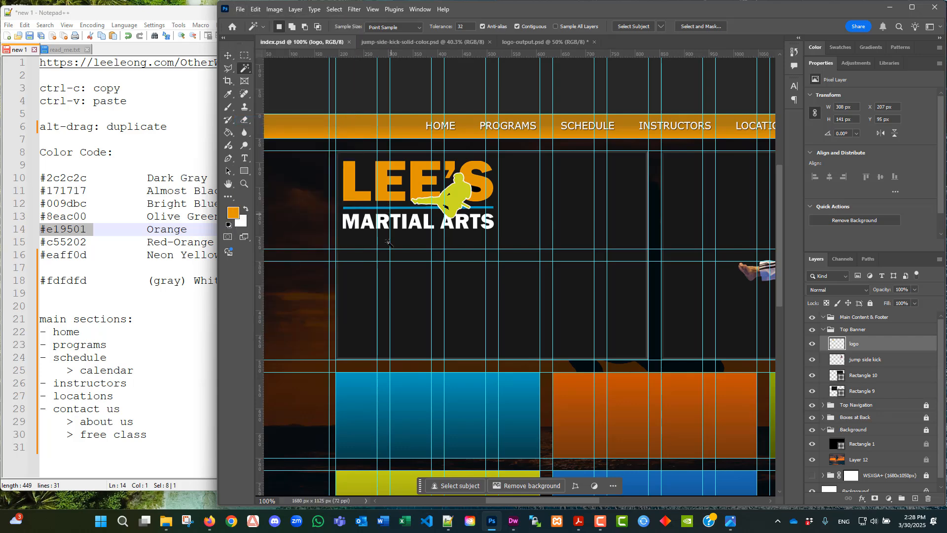
mouse_move(515, 499)
mouse_down()
mouse_move(575, 508)
mouse_move(519, 508)
mouse_up()
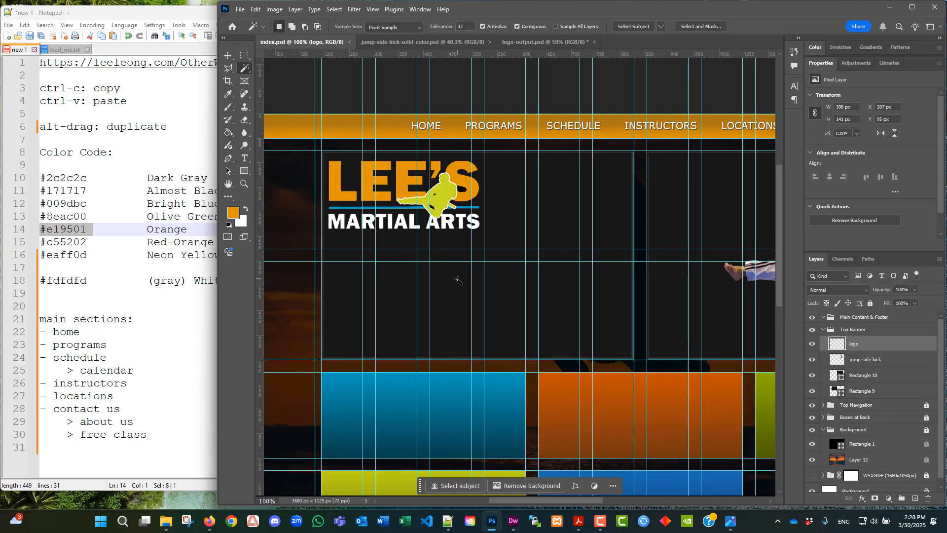
mouse_move(579, 527)
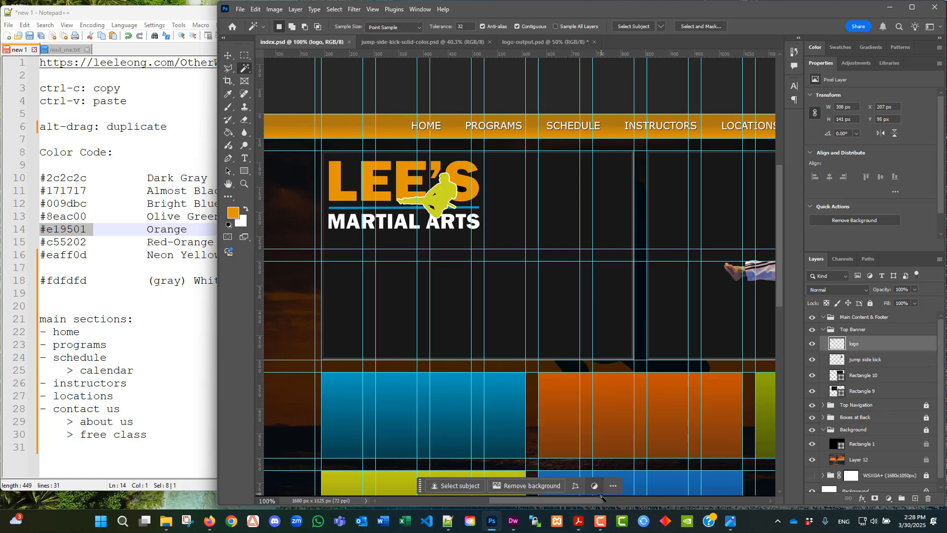
mouse_move(592, 499)
mouse_down()
mouse_move(626, 507)
mouse_move(595, 507)
mouse_up()
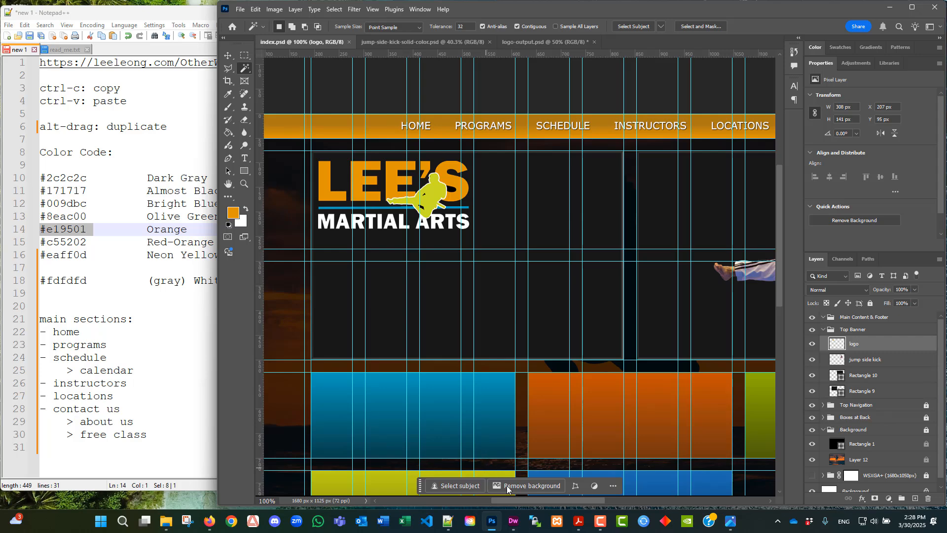
drag(528, 500, 565, 500)
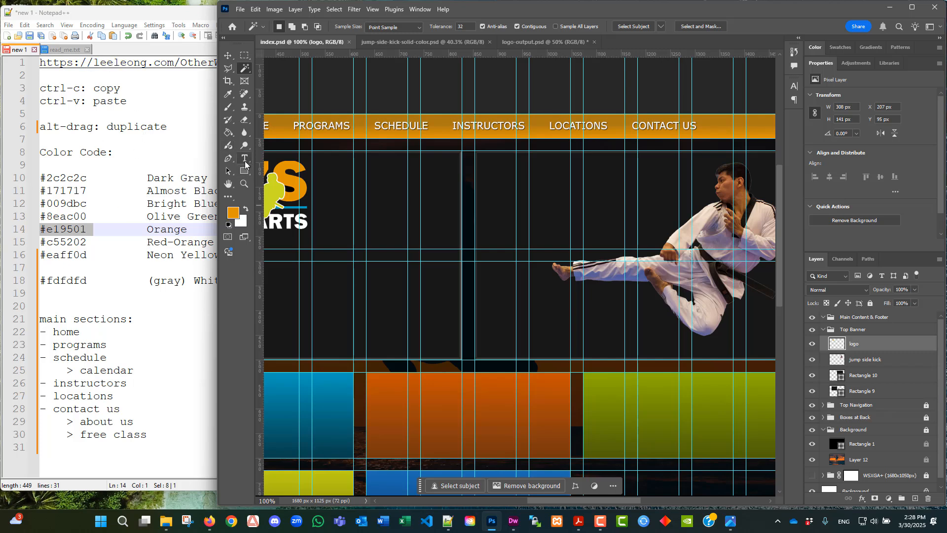
Set up the Horizontal Type tool with the Verdana font and text color #fdfdfd.
click(245, 159)
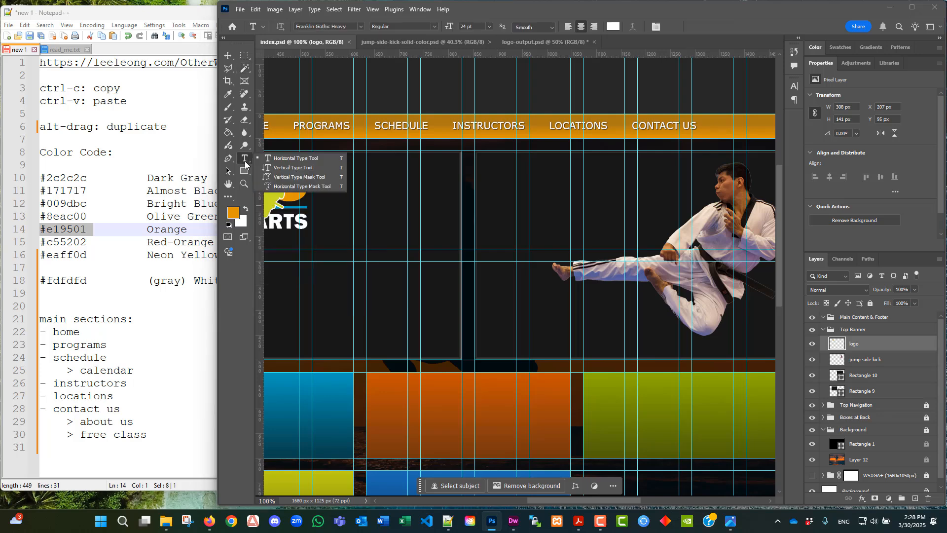
click(286, 159)
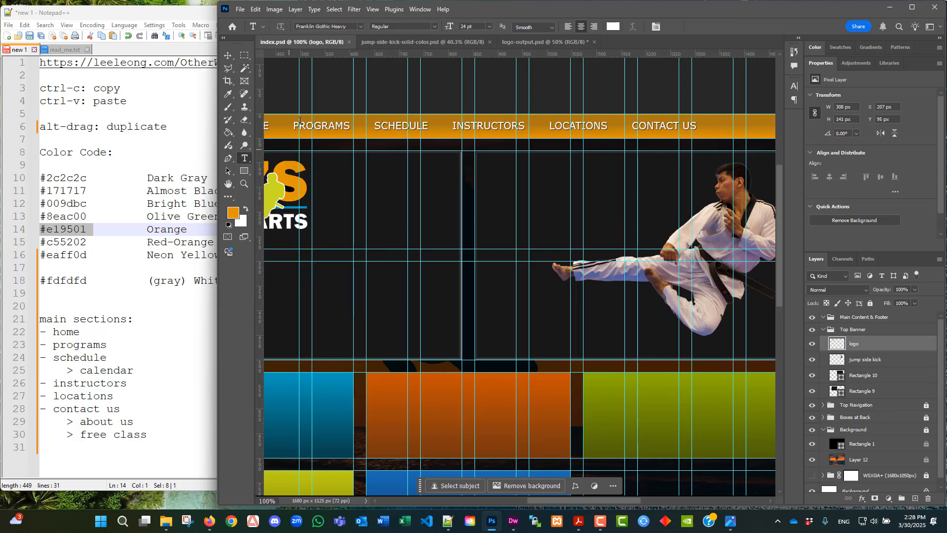
click(360, 27)
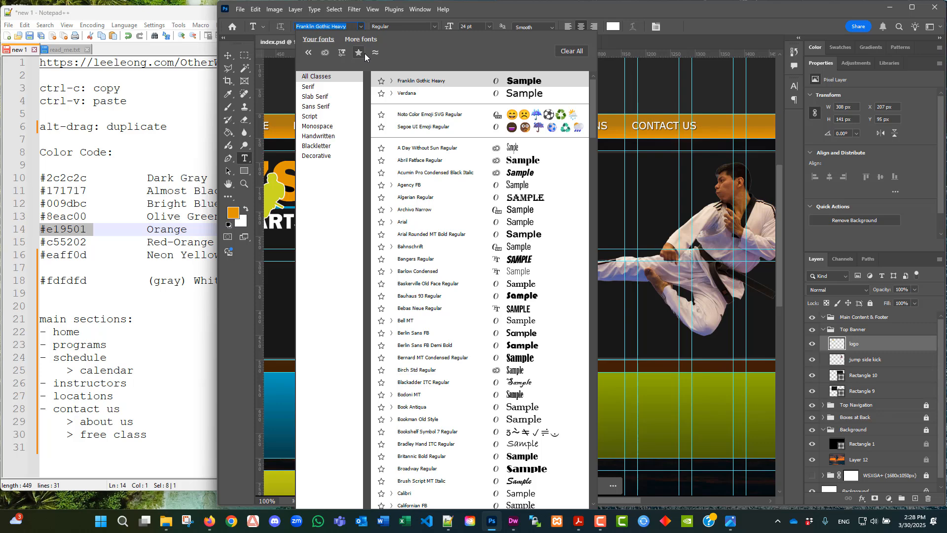
click(412, 94)
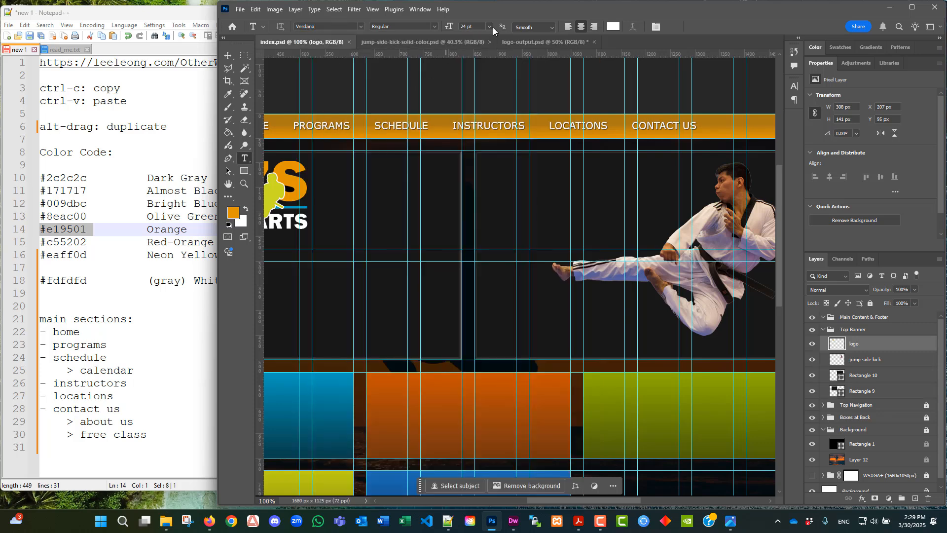
click(613, 27)
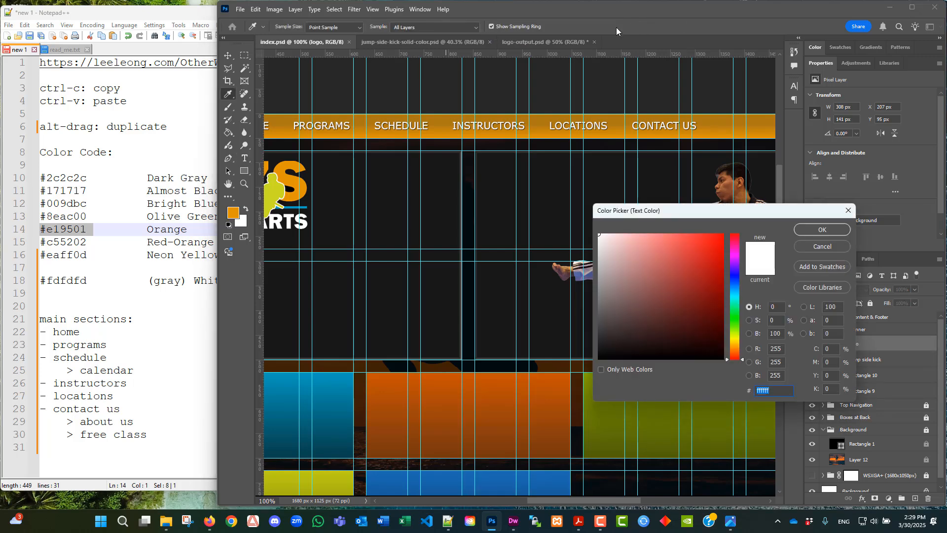
text(fdf)
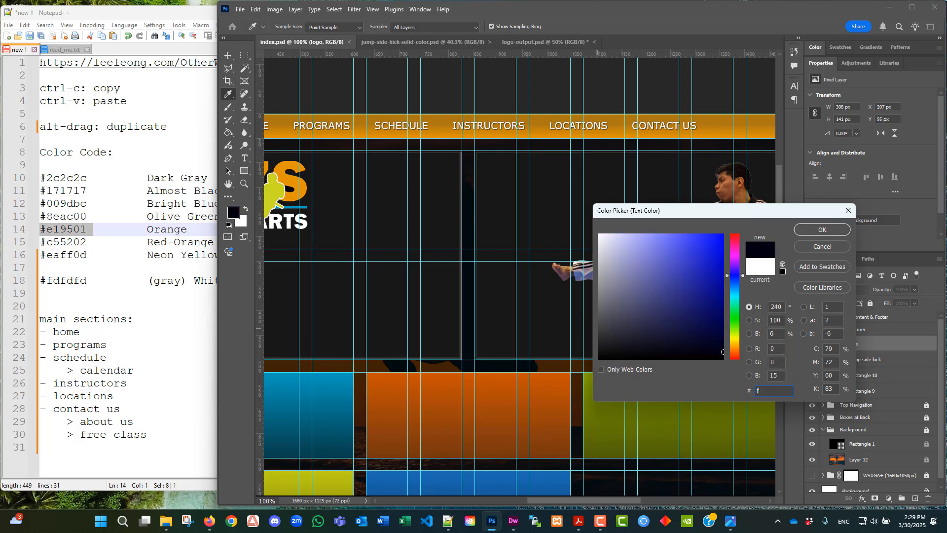
text(dfd)
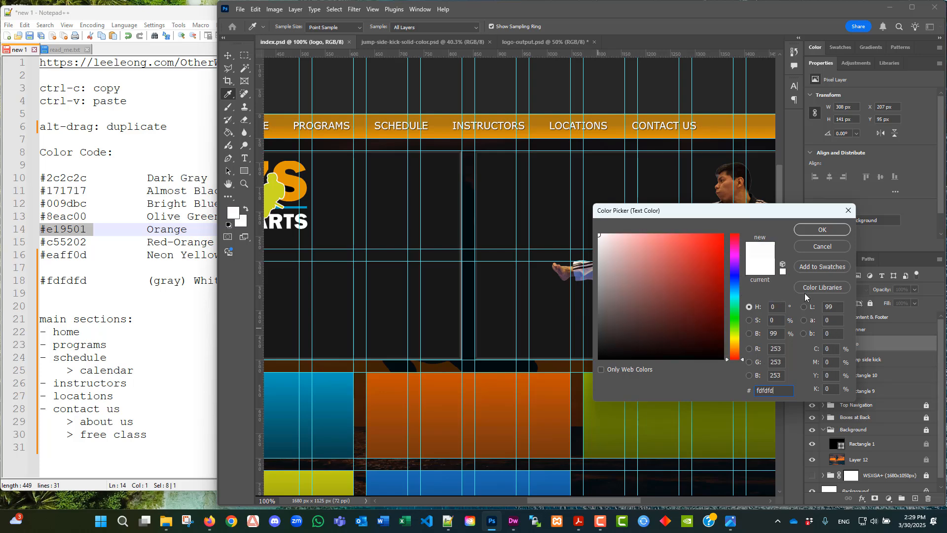
click(812, 229)
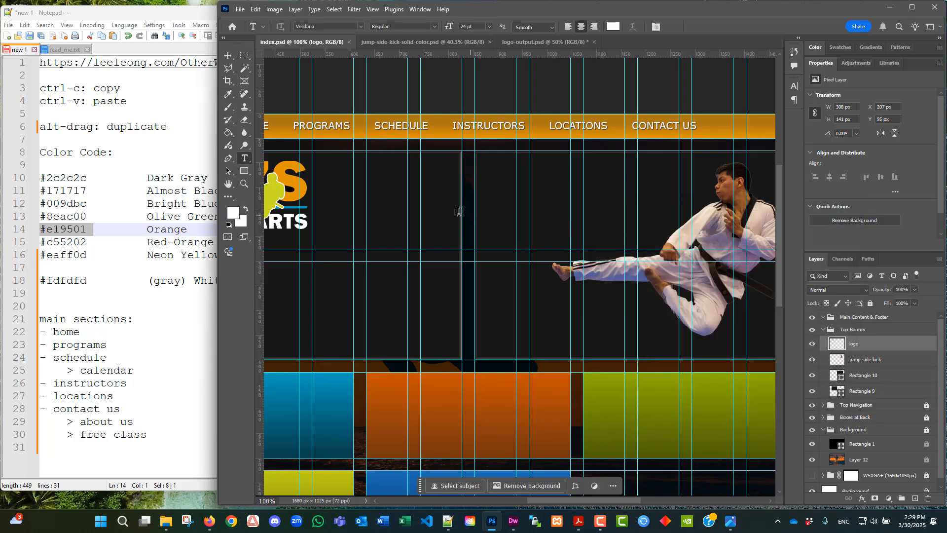
Start a left-aligned text line reading SCHOOL in the upper part of the banner box with the kicking figure.
click(502, 177)
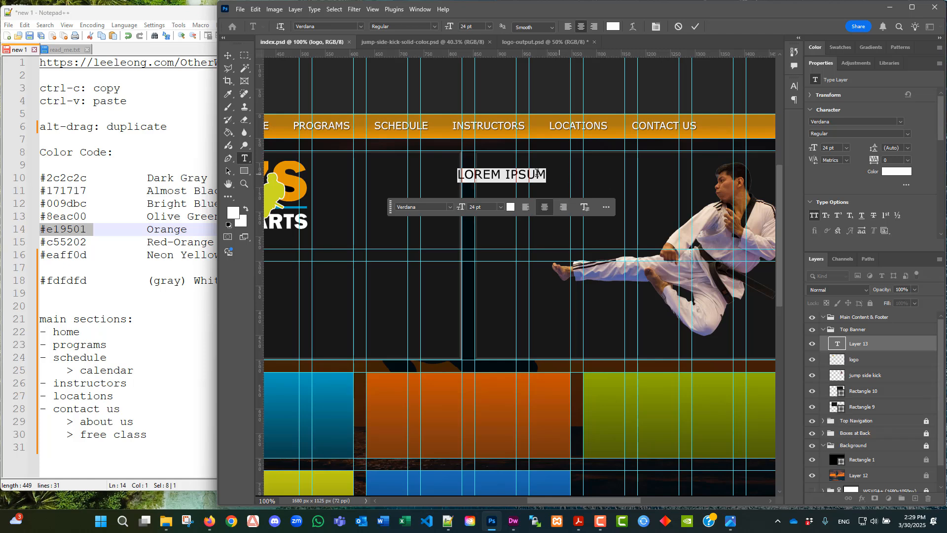
click(517, 175)
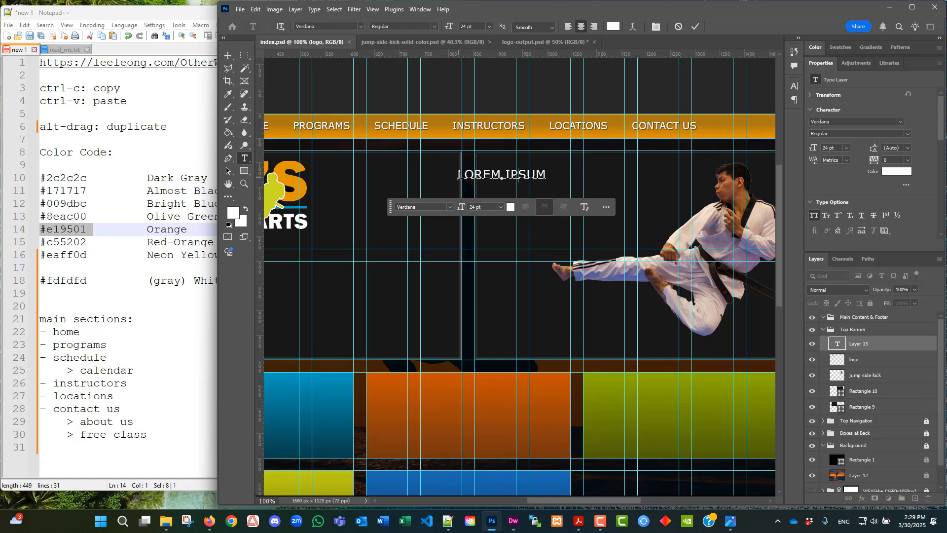
drag(459, 175, 549, 176)
text(SCHOLL)
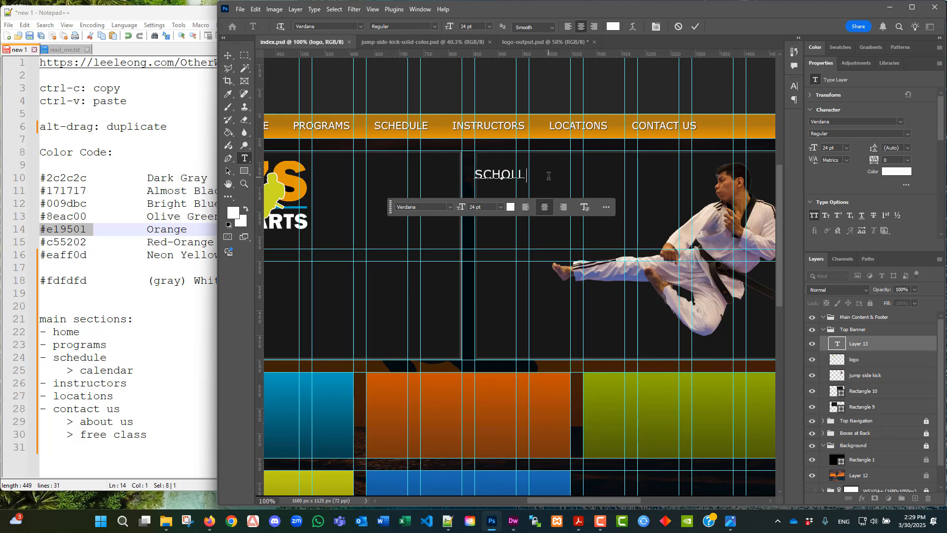
key(BackSpace)
key(BackSpace)
key(BackSpace)
key(BackSpace)
text(SCHOOL)
click(568, 26)
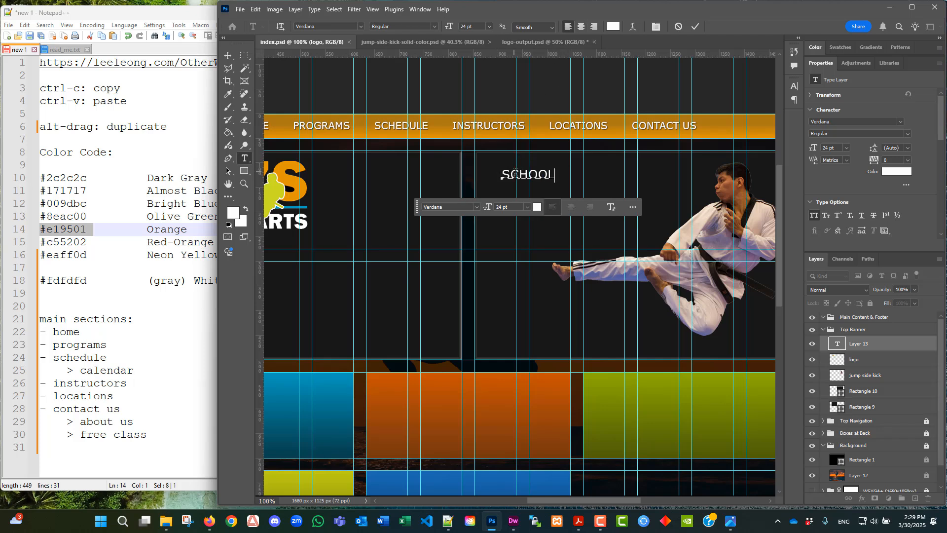
text(IN)
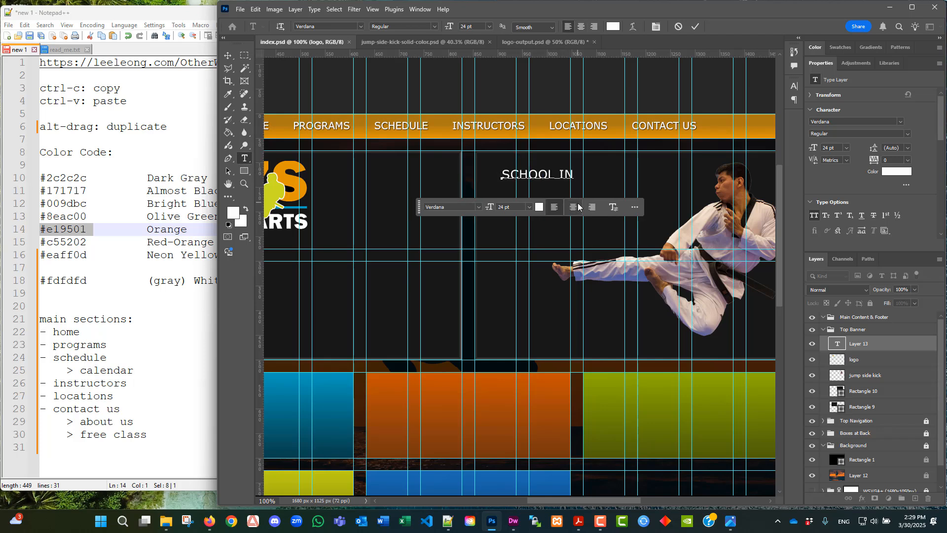
text(FORMATION:)
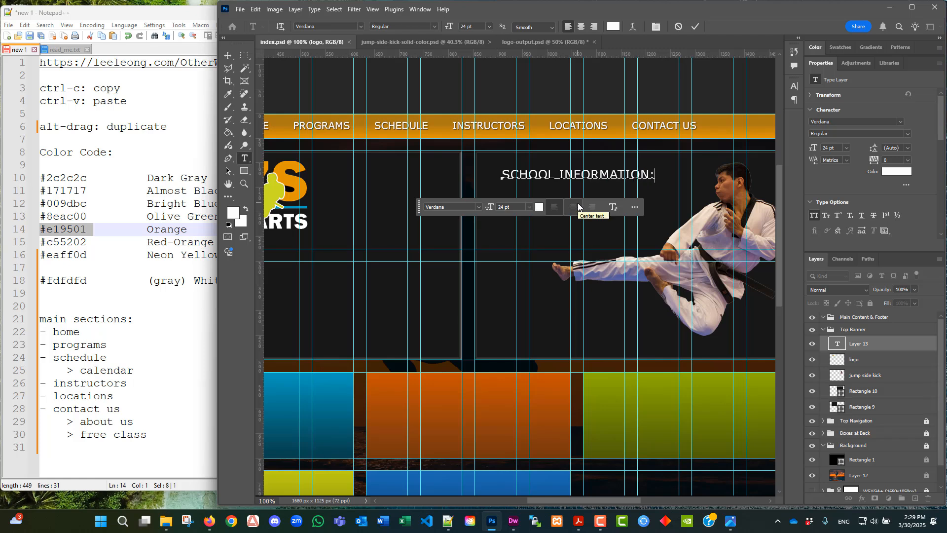
key(BackSpace)
key(BackSpace)
key(BackSpace)
key(BackSpace)
key(BackSpace)
key(BackSpace)
key(BackSpace)
key(BackSpace)
key(BackSpace)
key(BackSpace)
key(BackSpace)
key(BackSpace)
key(BackSpace)
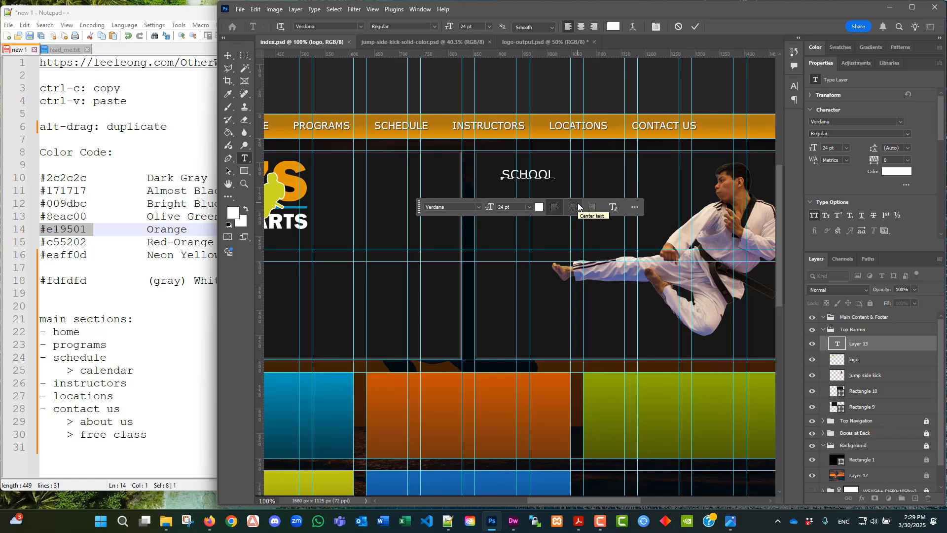
key(BackSpace)
key(BackSpace)
key(BackSpace)
key(BackSpace)
key(BackSpace)
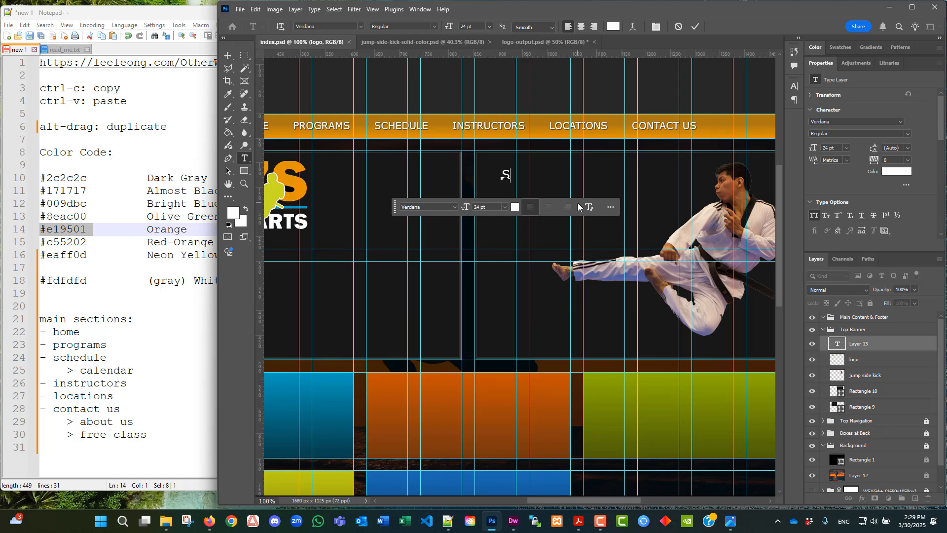
text(CHOO)
Open the character settings and try to switch off All Caps for the banner text, retyping it as a check.
click(420, 9)
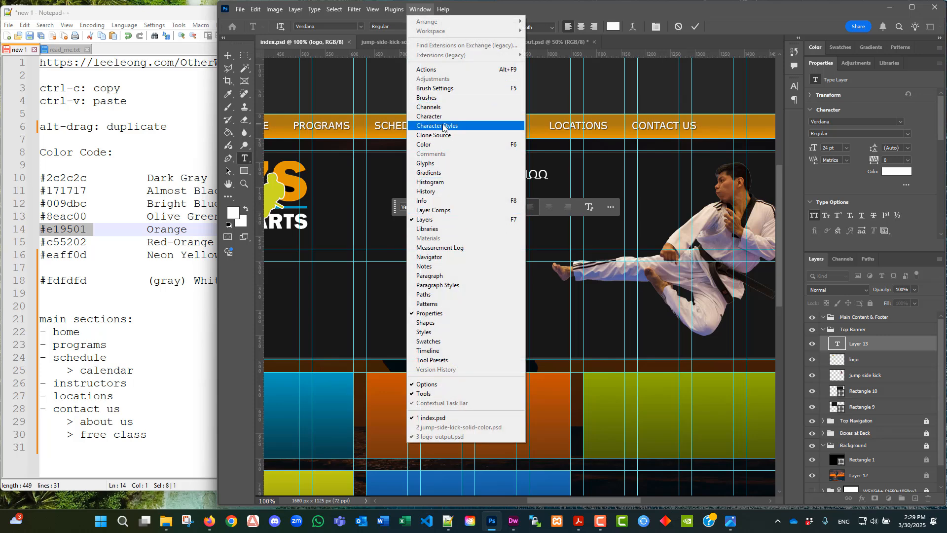
click(428, 116)
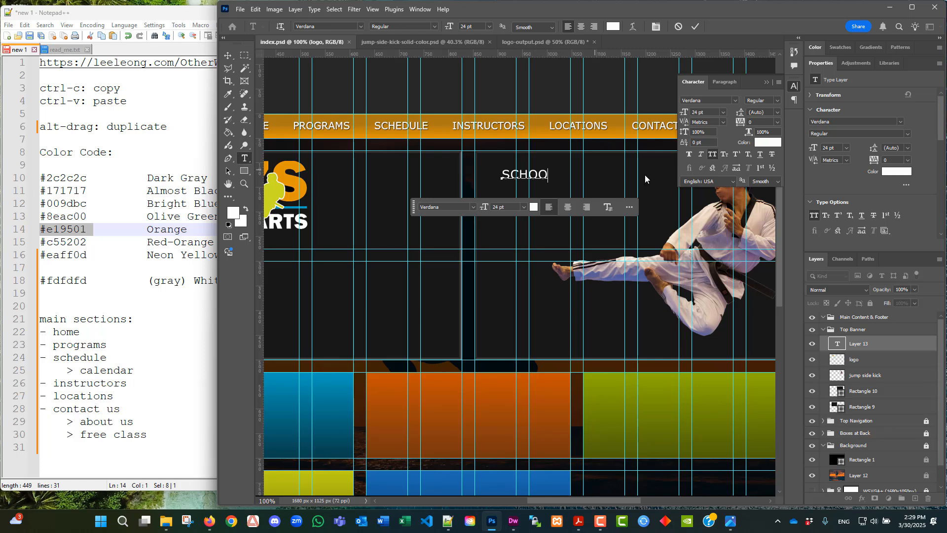
click(714, 156)
drag(502, 176, 558, 177)
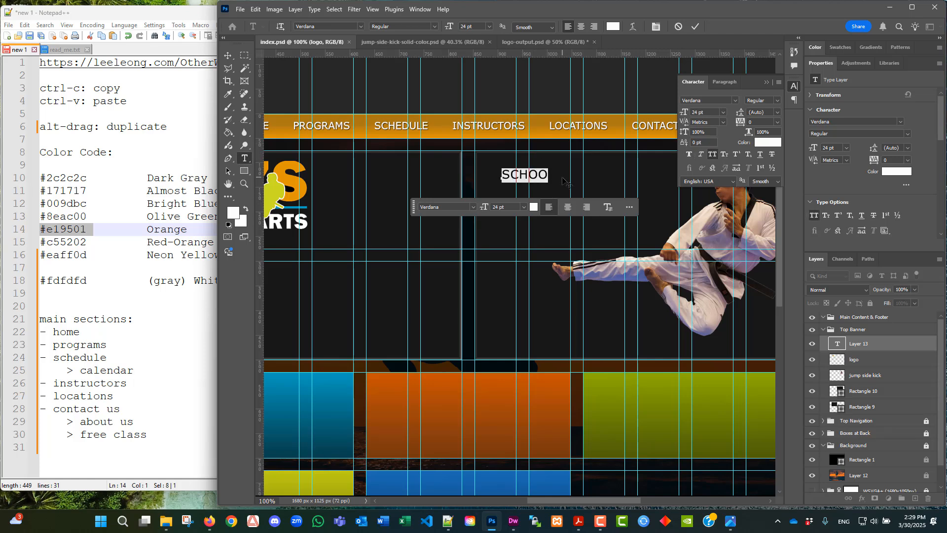
text(SCH)
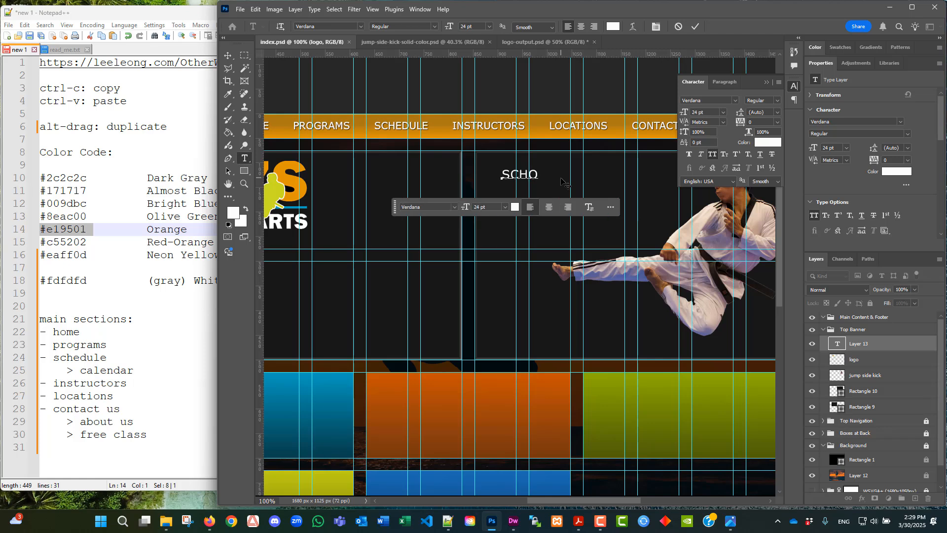
text(O)
key(BackSpace)
key(BackSpace)
key(BackSpace)
text(CHOO)
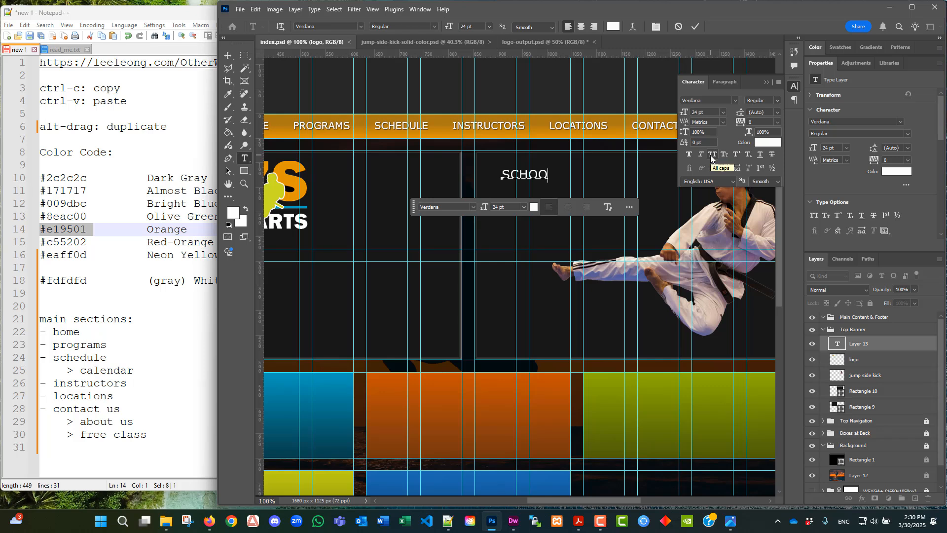
click(711, 156)
drag(548, 173, 511, 176)
text(choo)
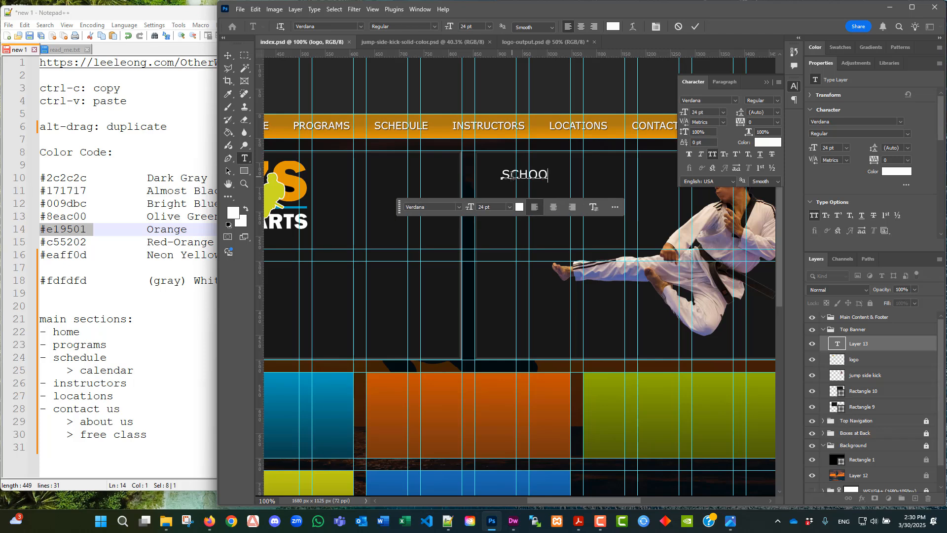
Clear the text back to its first letter, turn off All Caps and retype the line as "School Info: coming".
key(BackSpace)
key(BackSpace)
key(BackSpace)
key(BackSpace)
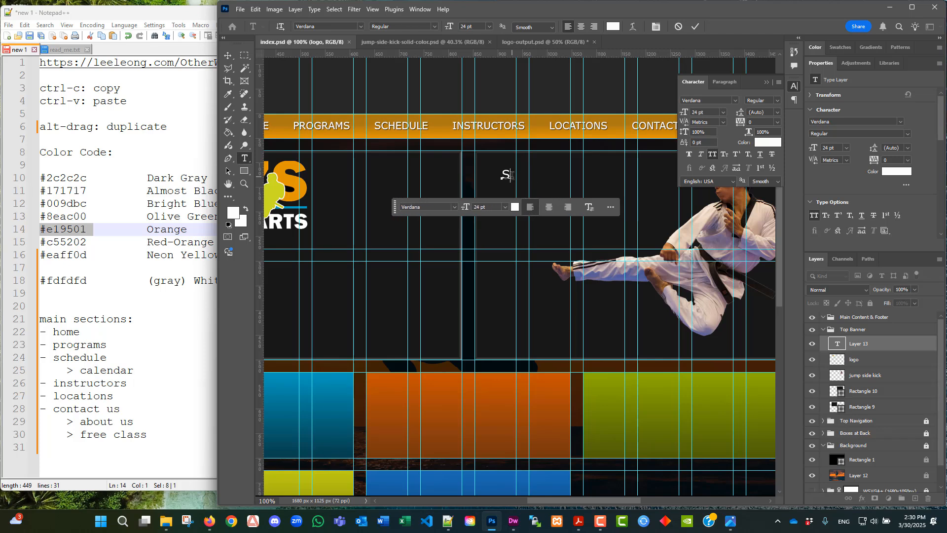
drag(512, 176, 500, 176)
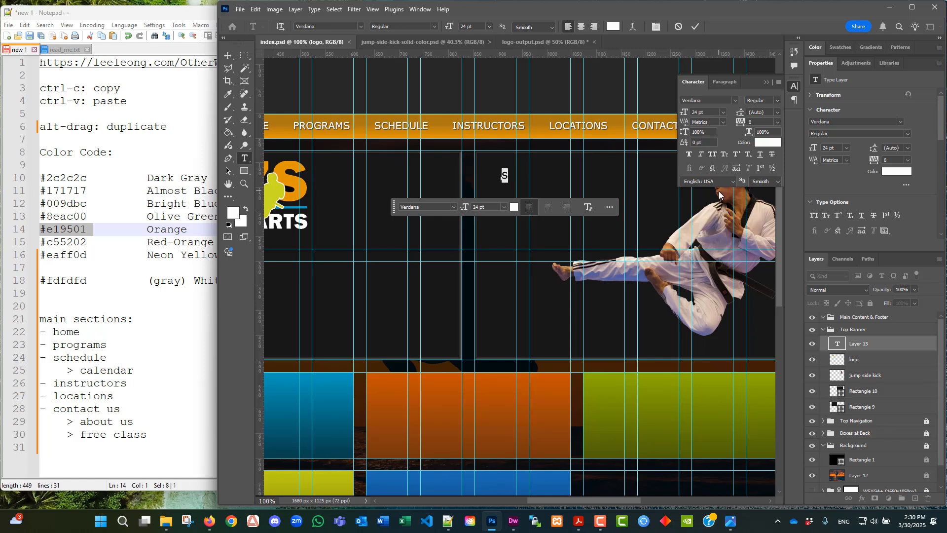
text(Scho)
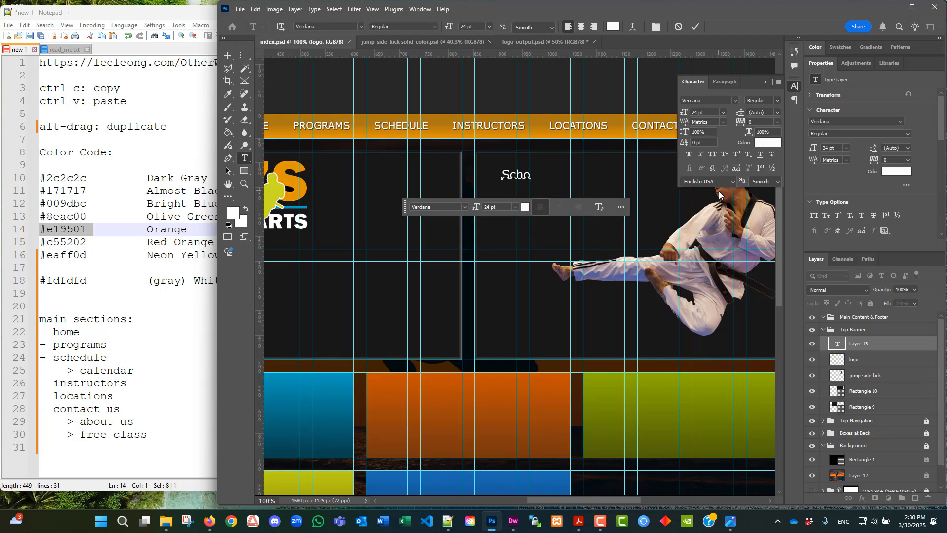
text(lInfo )
text( coming)
Set the whole text line to 18 pt and complete it as "School Info: coming soon...".
key(ctrl+a)
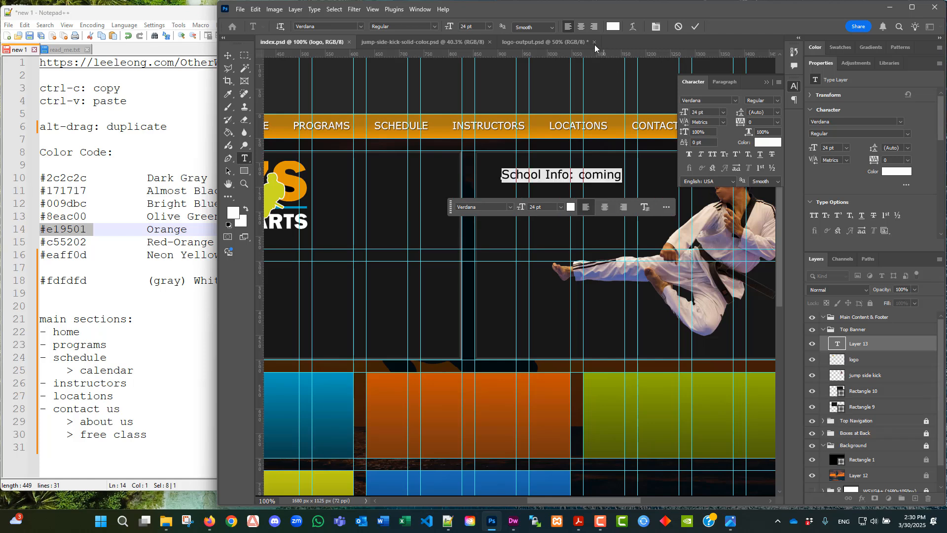
click(489, 26)
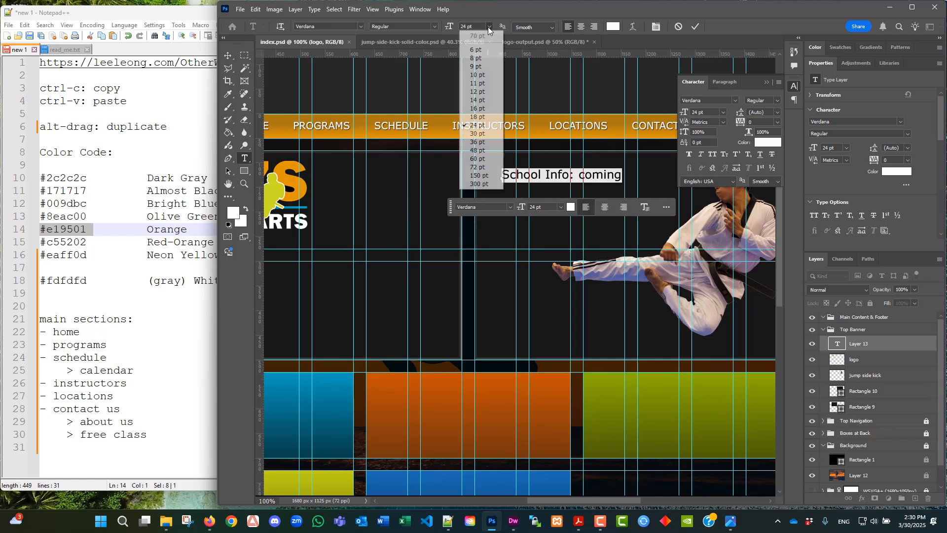
click(477, 116)
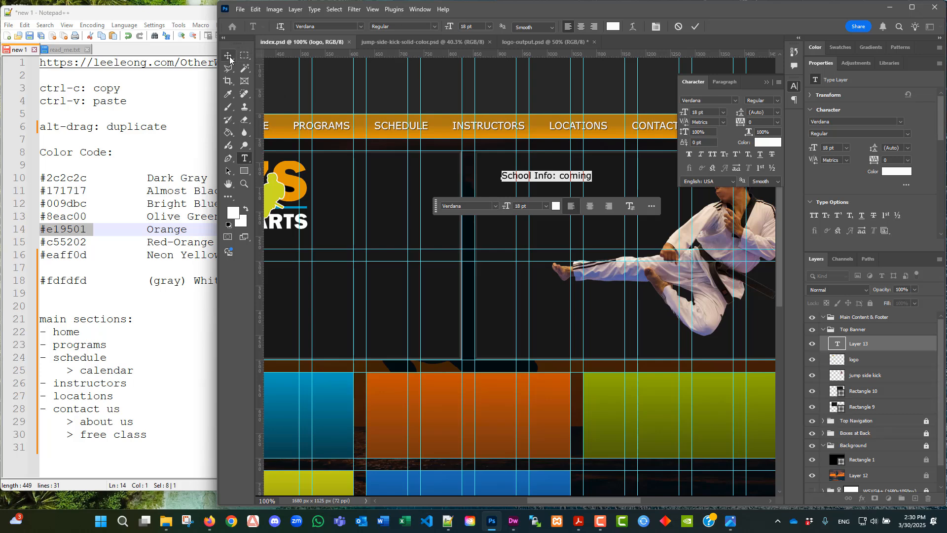
click(598, 176)
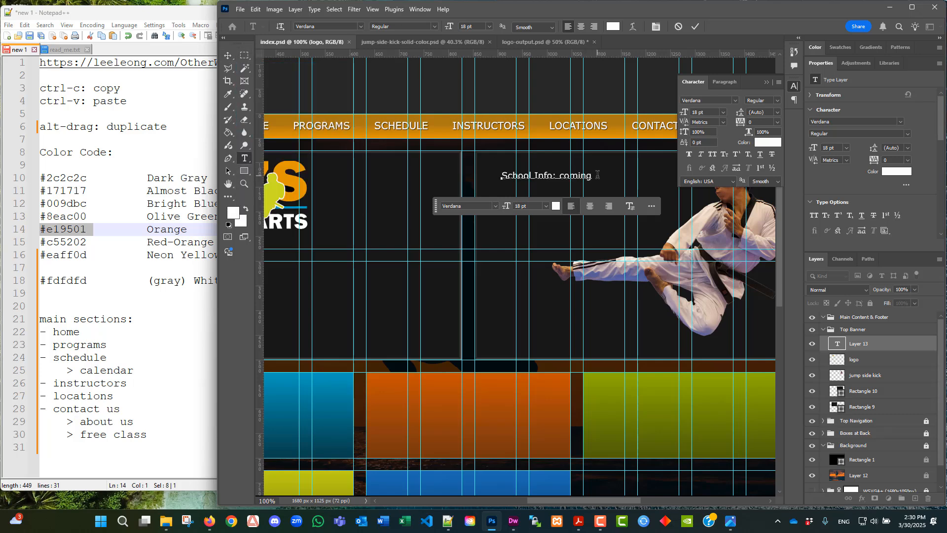
text(soon..)
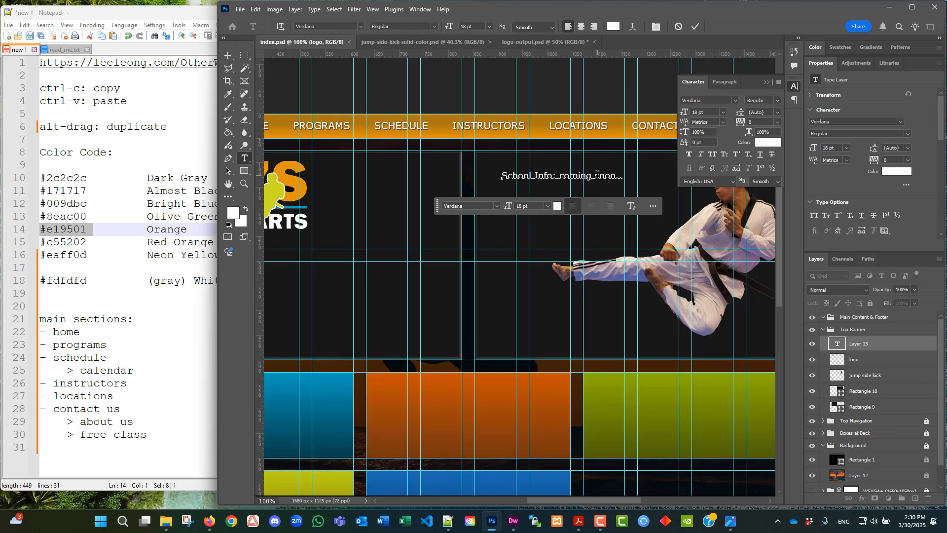
Move the School Info text slightly down and to the left within its banner box.
click(228, 55)
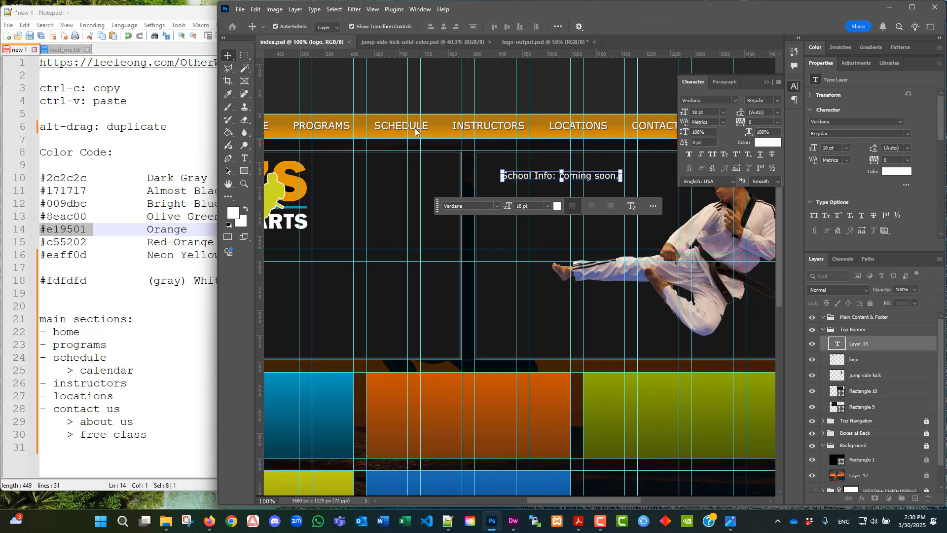
click(519, 177)
drag(546, 180, 536, 203)
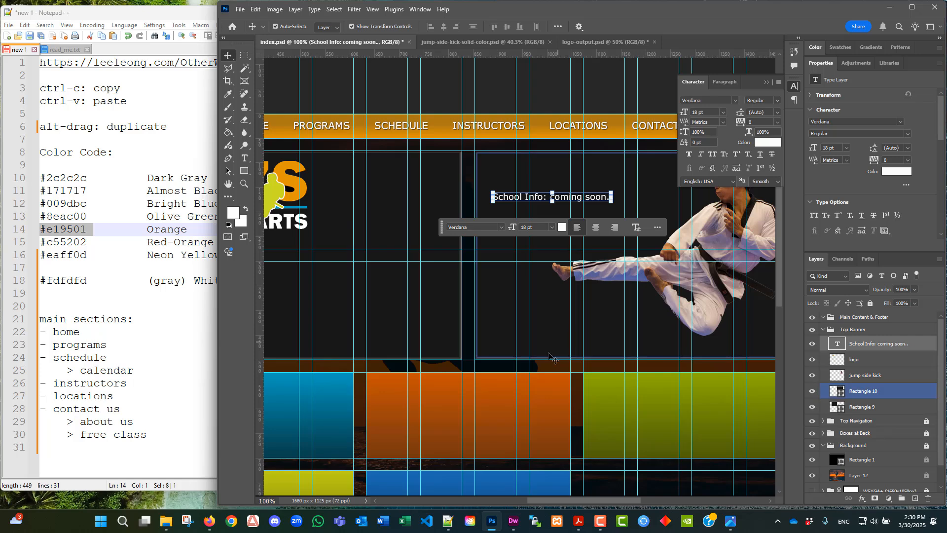
Add a "Latest News" text line below the LEE'S MARTIAL ARTS logo and shift it slightly left to line up with the logo's left edge.
drag(575, 500, 537, 499)
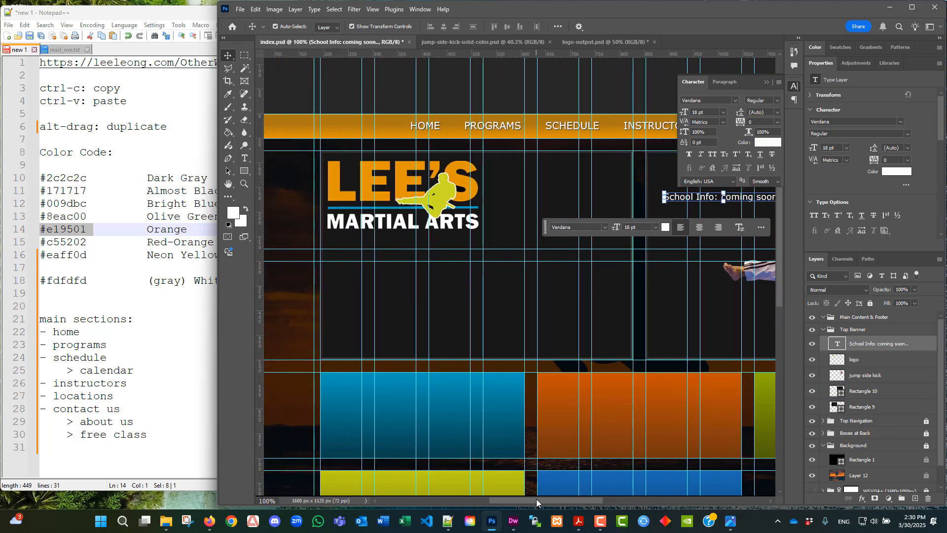
click(245, 160)
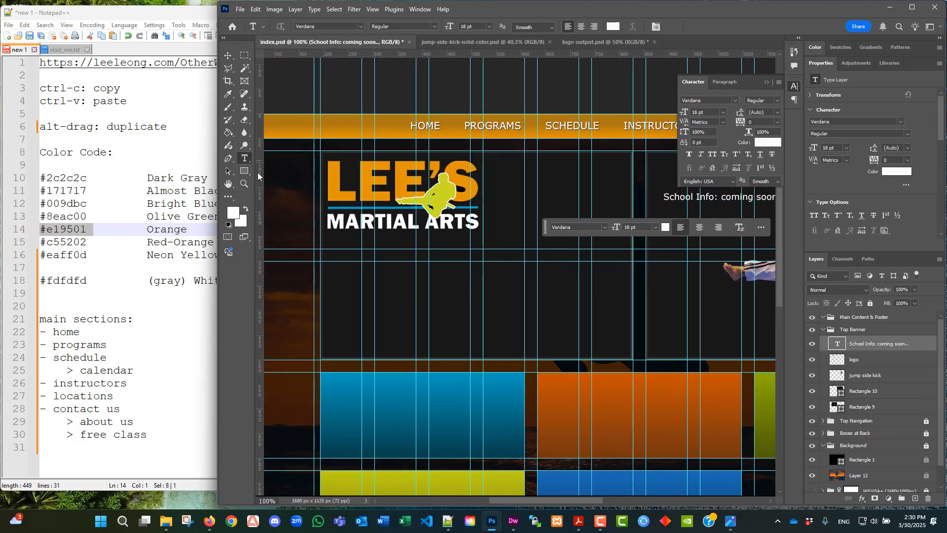
click(335, 276)
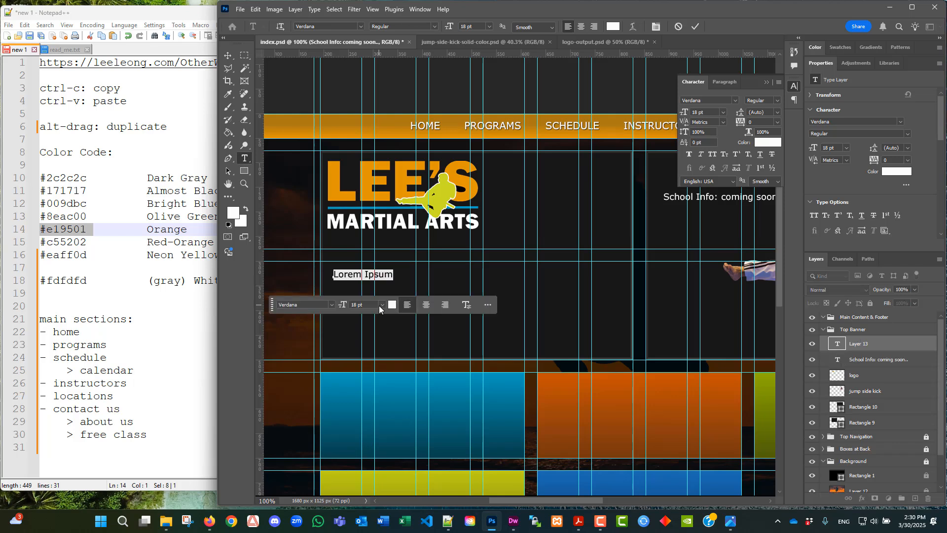
text(Late)
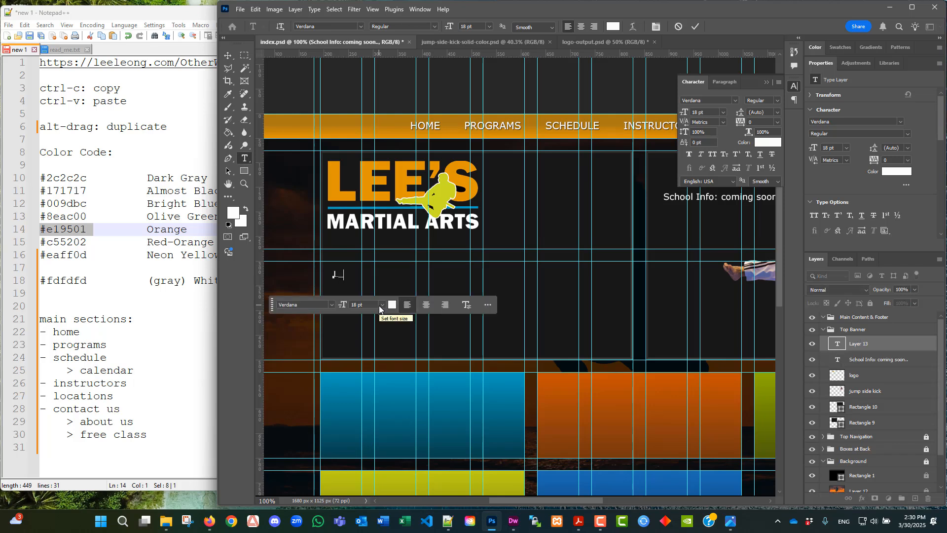
key(BackSpace)
key(BackSpace)
key(BackSpace)
key(BackSpace)
text(test News)
click(228, 55)
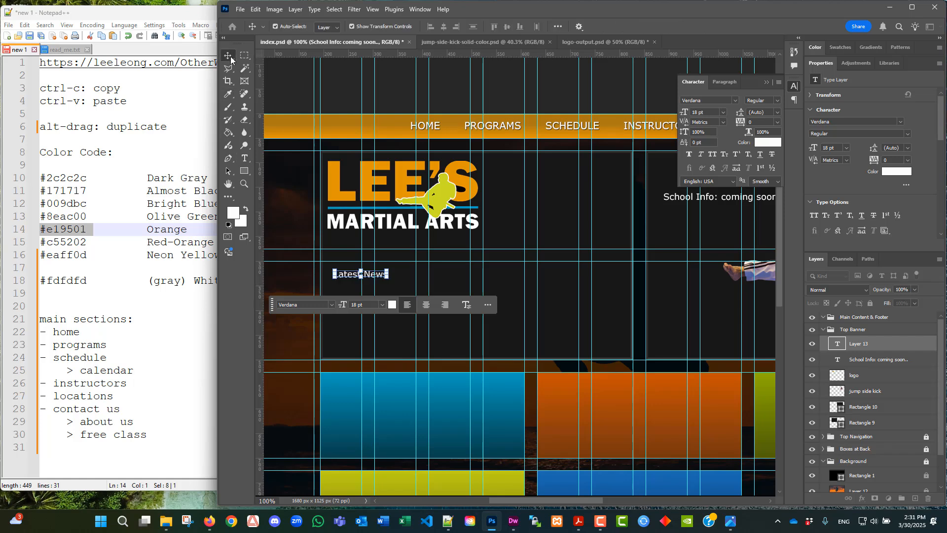
drag(348, 280, 344, 276)
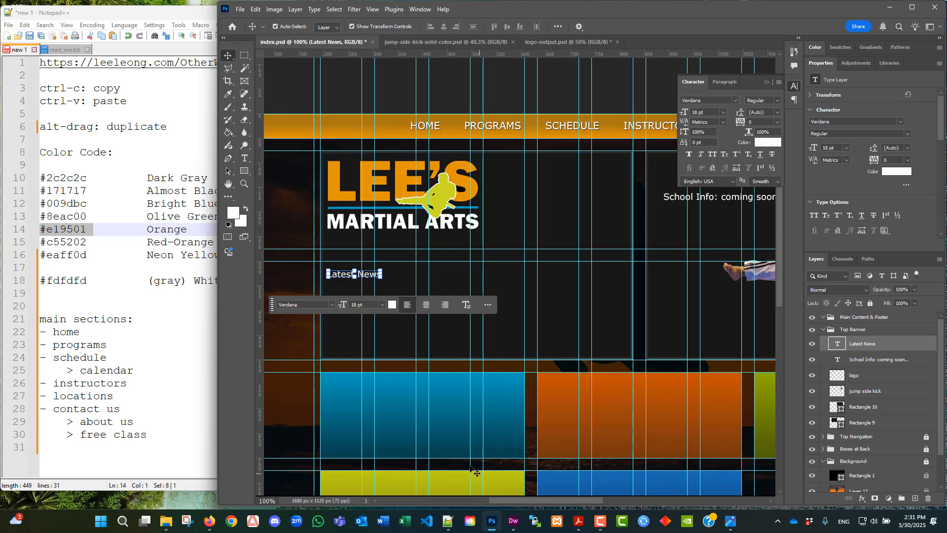
Check the banner's School Info side and save index.psd.
drag(513, 499, 554, 502)
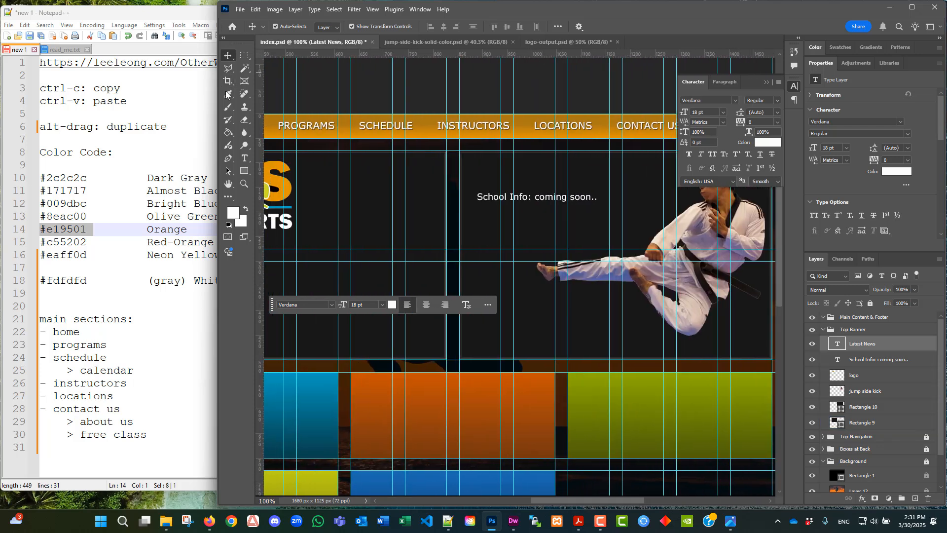
click(240, 9)
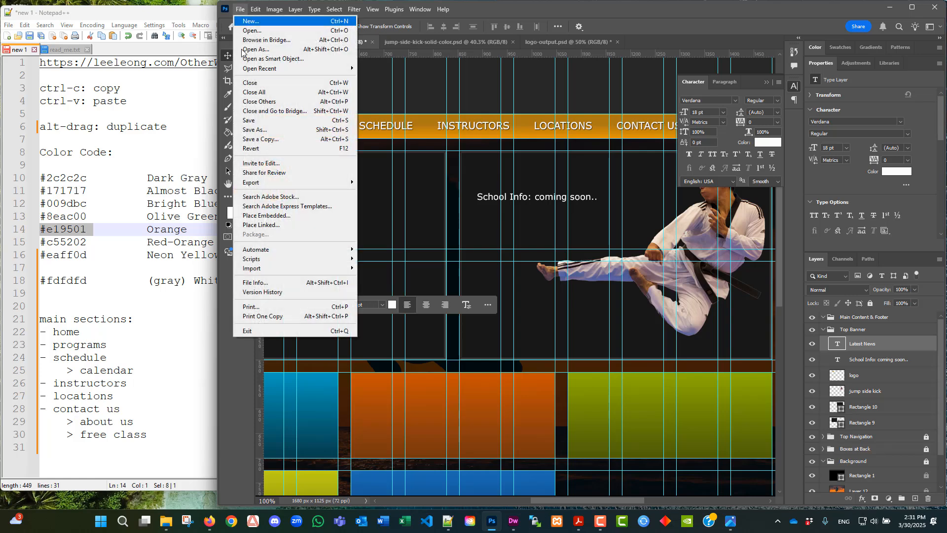
click(250, 121)
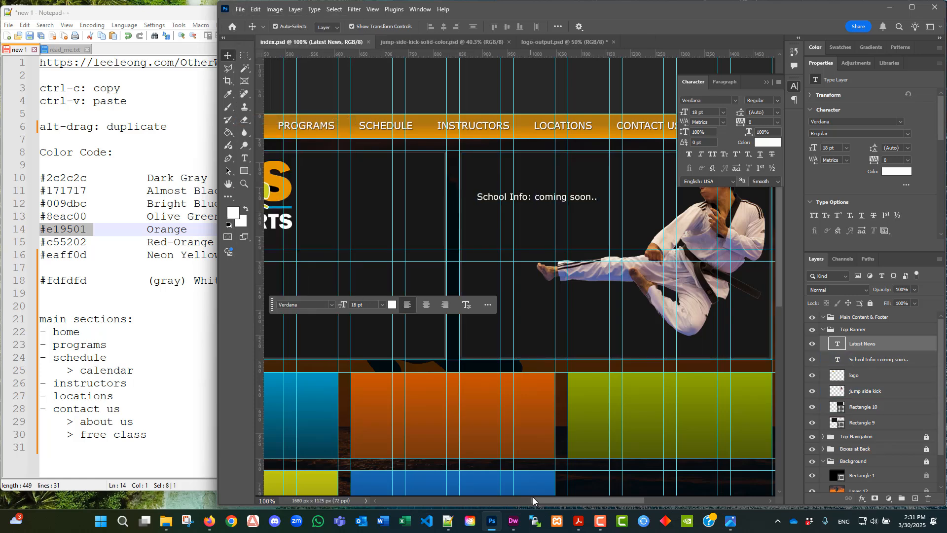
Consult the hand-drawn layout in sketch-scan-2-pages.pdf, close it and compare it with the banner and boxes in index.psd.
click(582, 523)
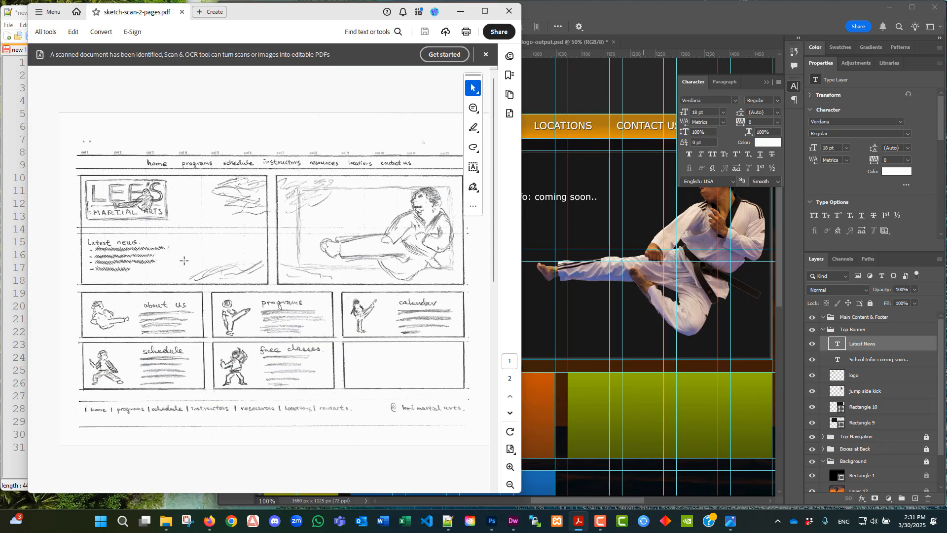
click(507, 13)
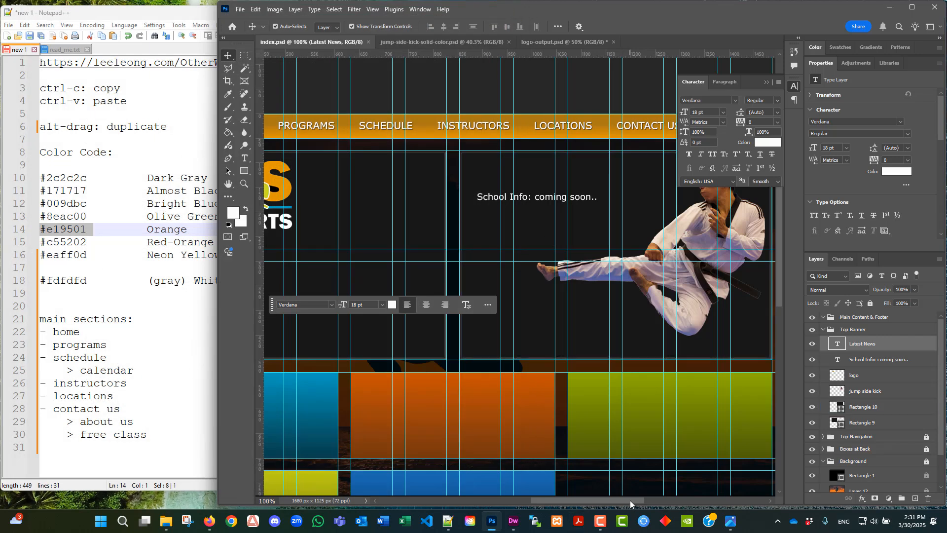
drag(629, 501, 591, 497)
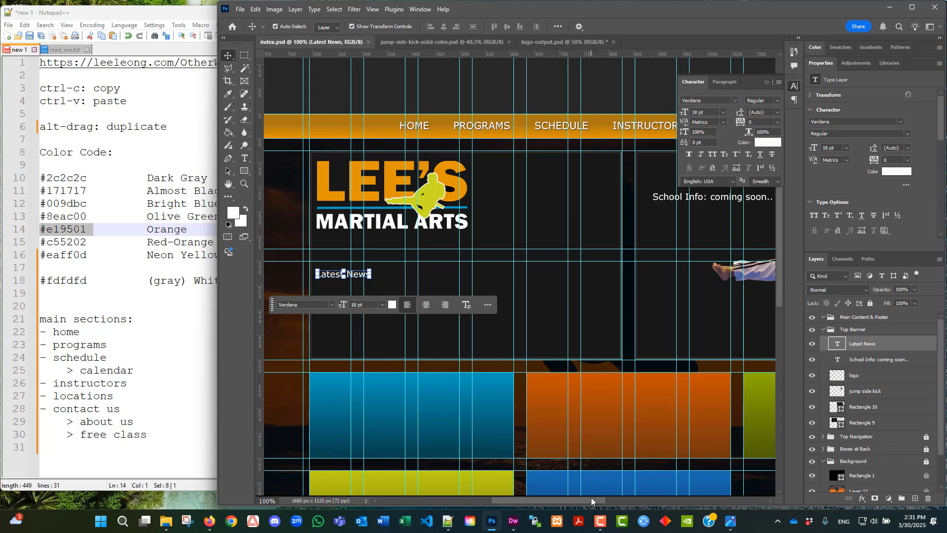
scroll(666, 255, down, 9)
scroll(666, 254, up, 10)
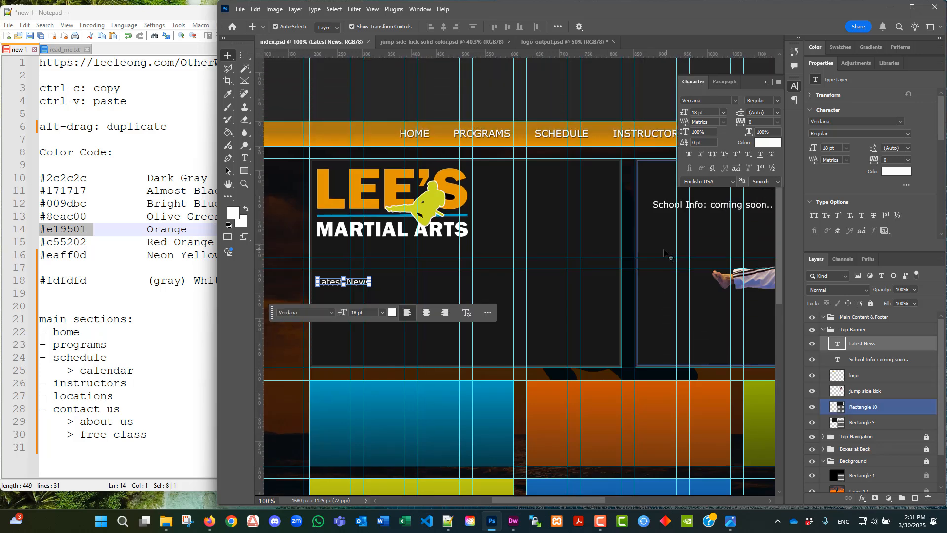